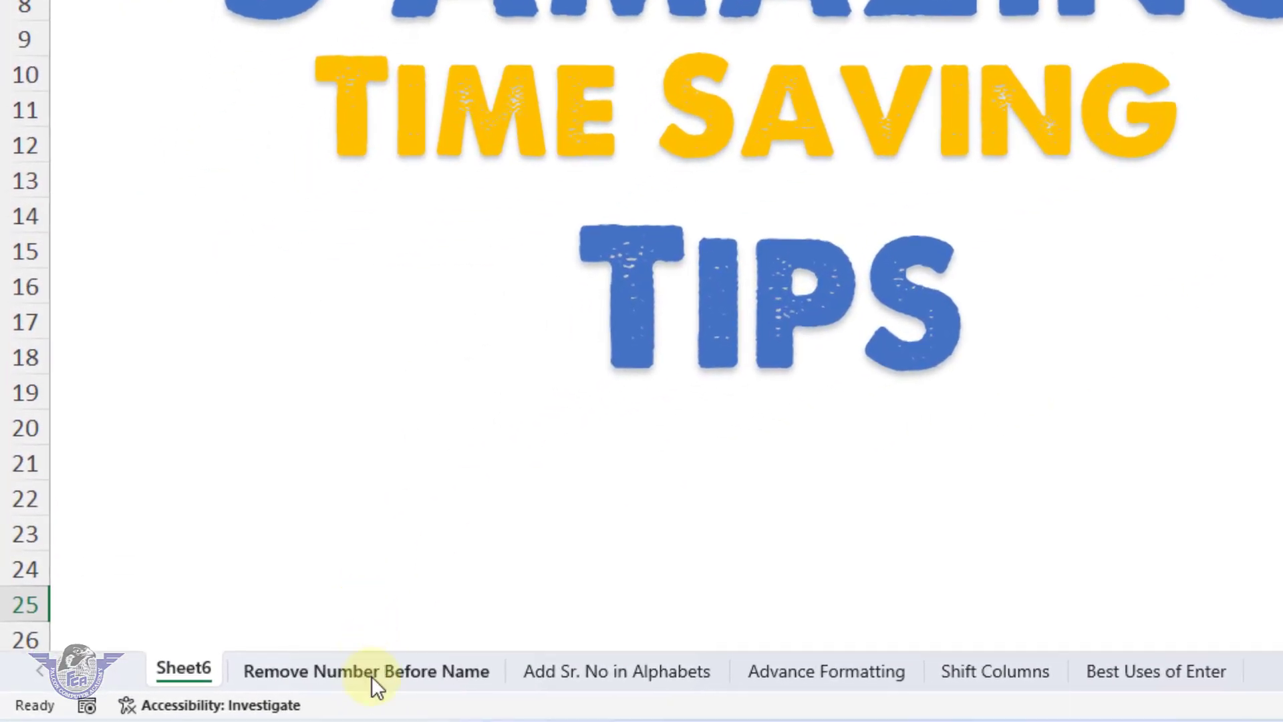
- Open the "Remove Number Before Name" sheet and select the numbered names in C7:C16
click(203, 692)
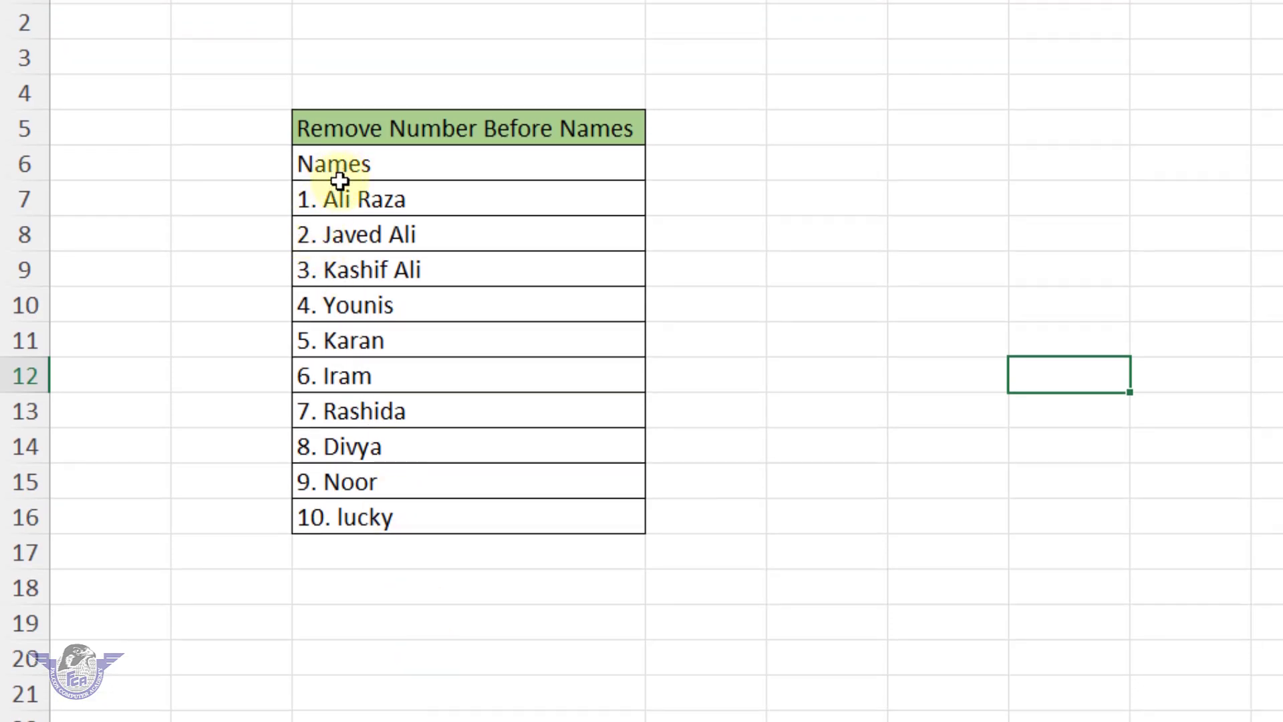
drag(334, 201, 358, 518)
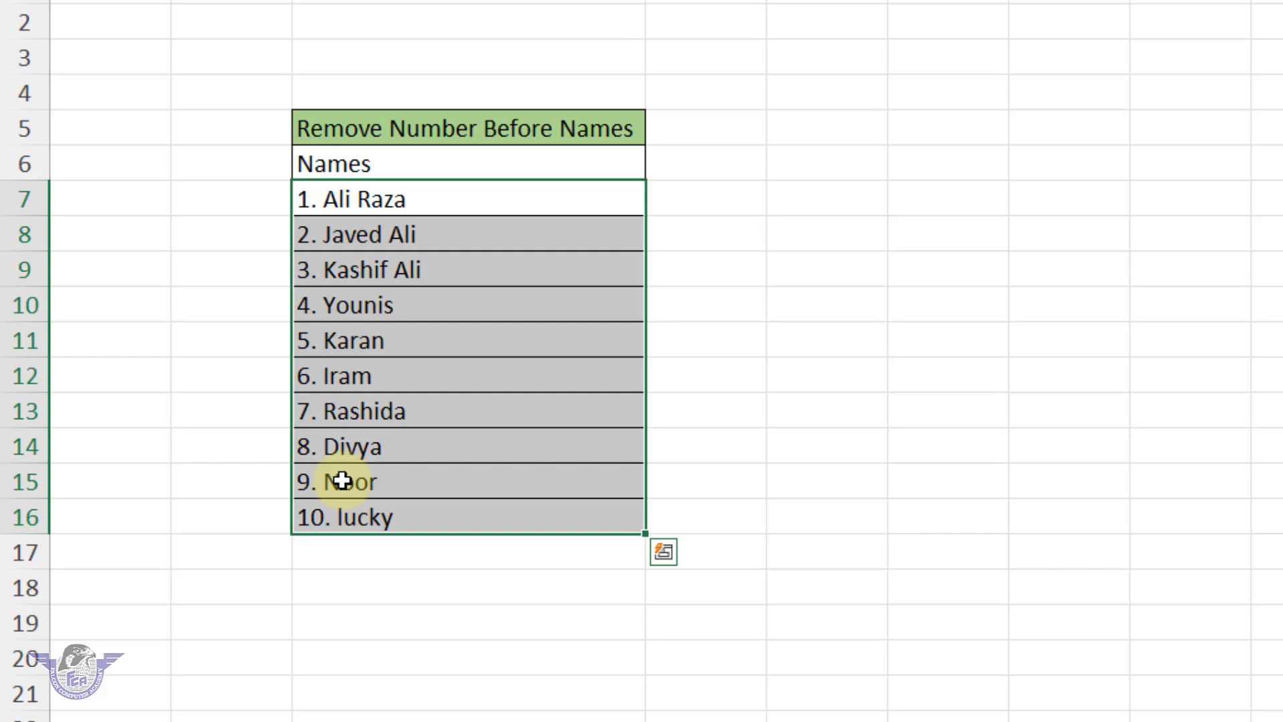
click(334, 372)
- Try removing the number prefix from the name in C7 by hand, and undo that edit
double_click(323, 200)
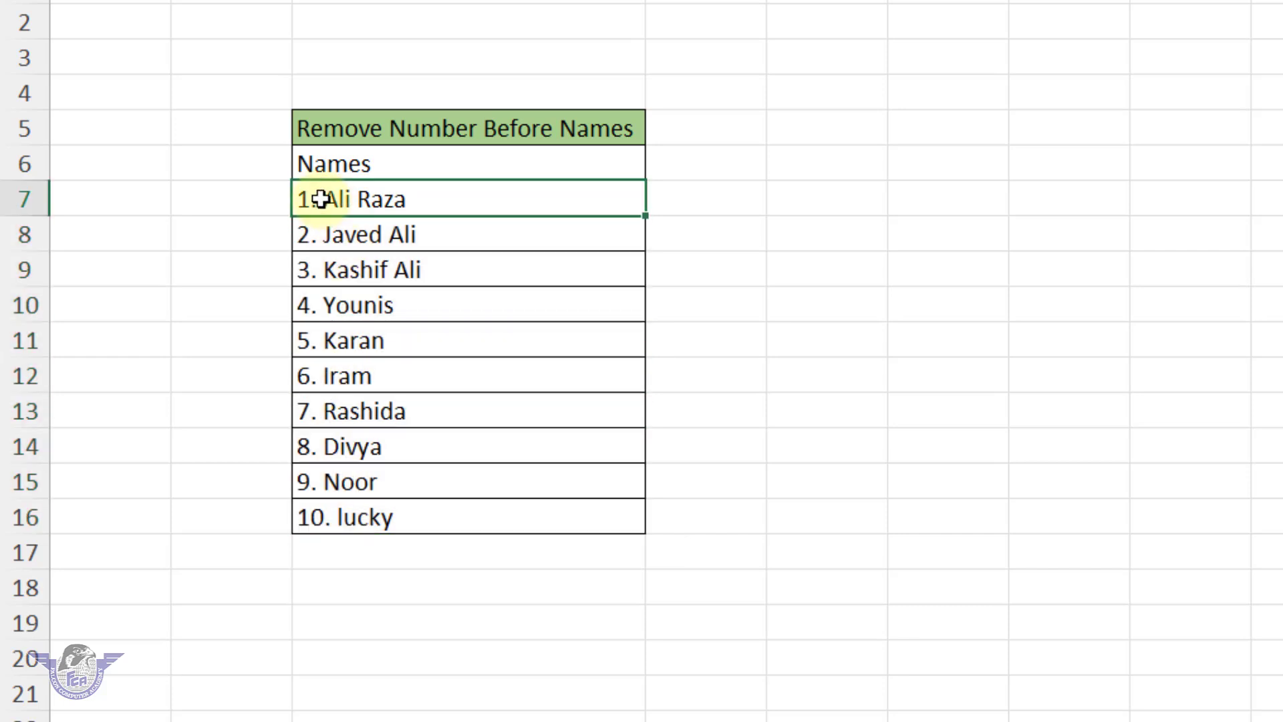
drag(323, 200, 291, 201)
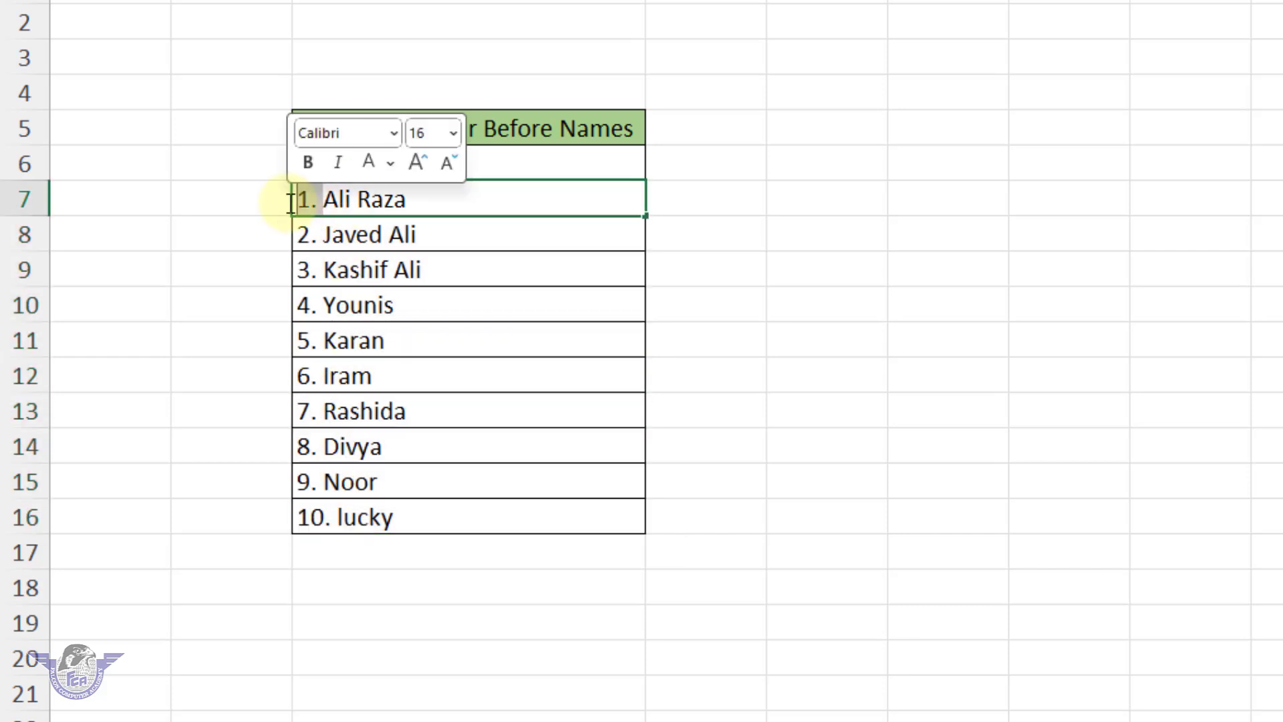
key(BackSpace)
click(431, 300)
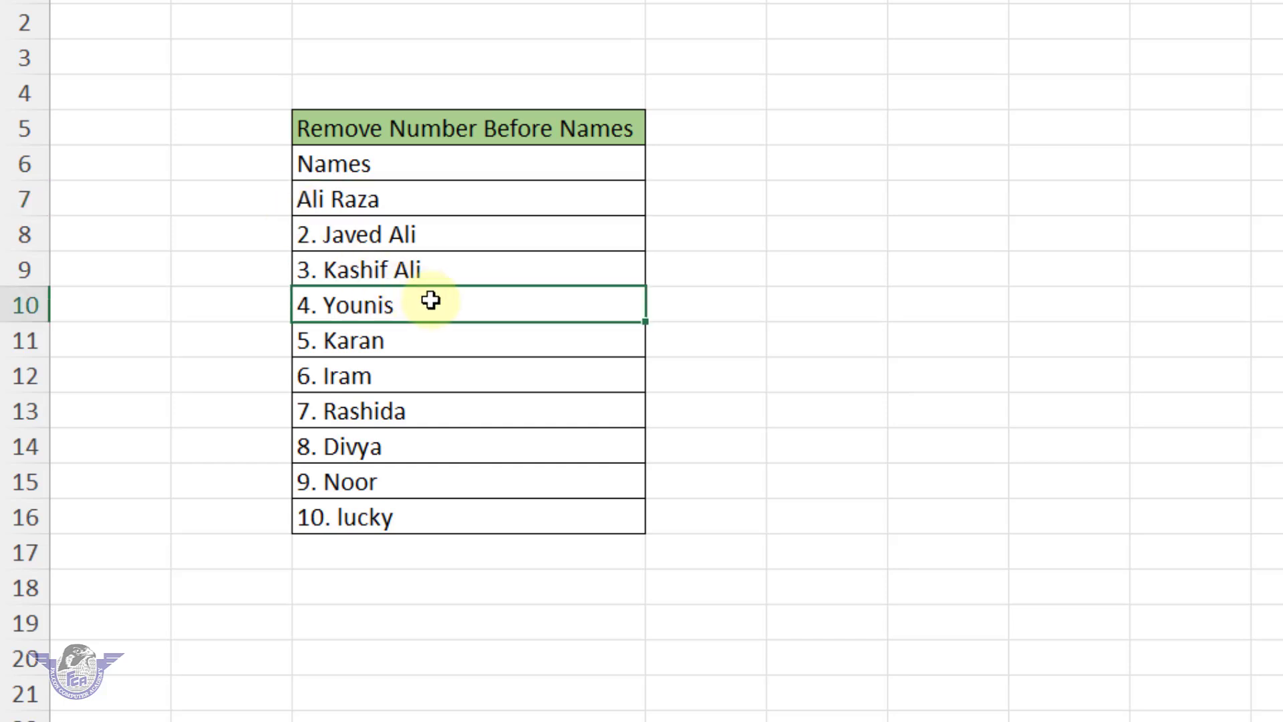
key(ctrl+z)
click(432, 304)
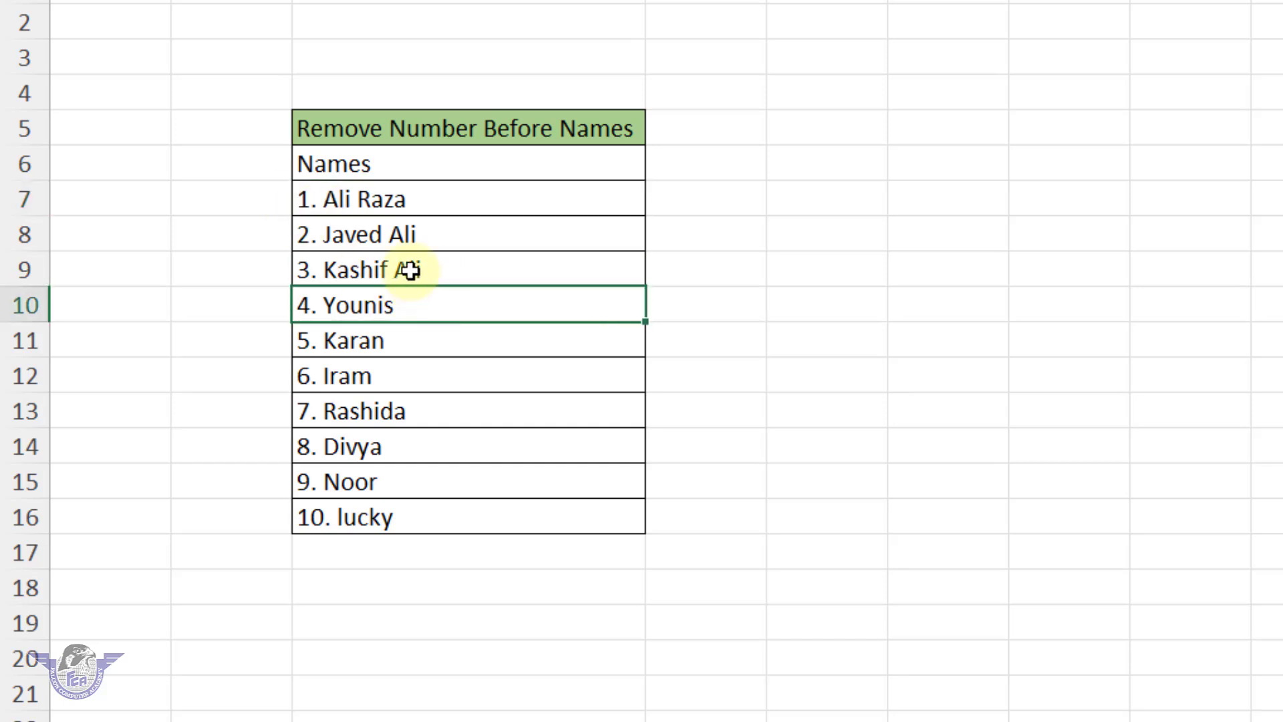
- For the names in C7:C16, set the Find and Replace search text to an asterisk, a period and a space ("*. ")
drag(372, 198, 379, 510)
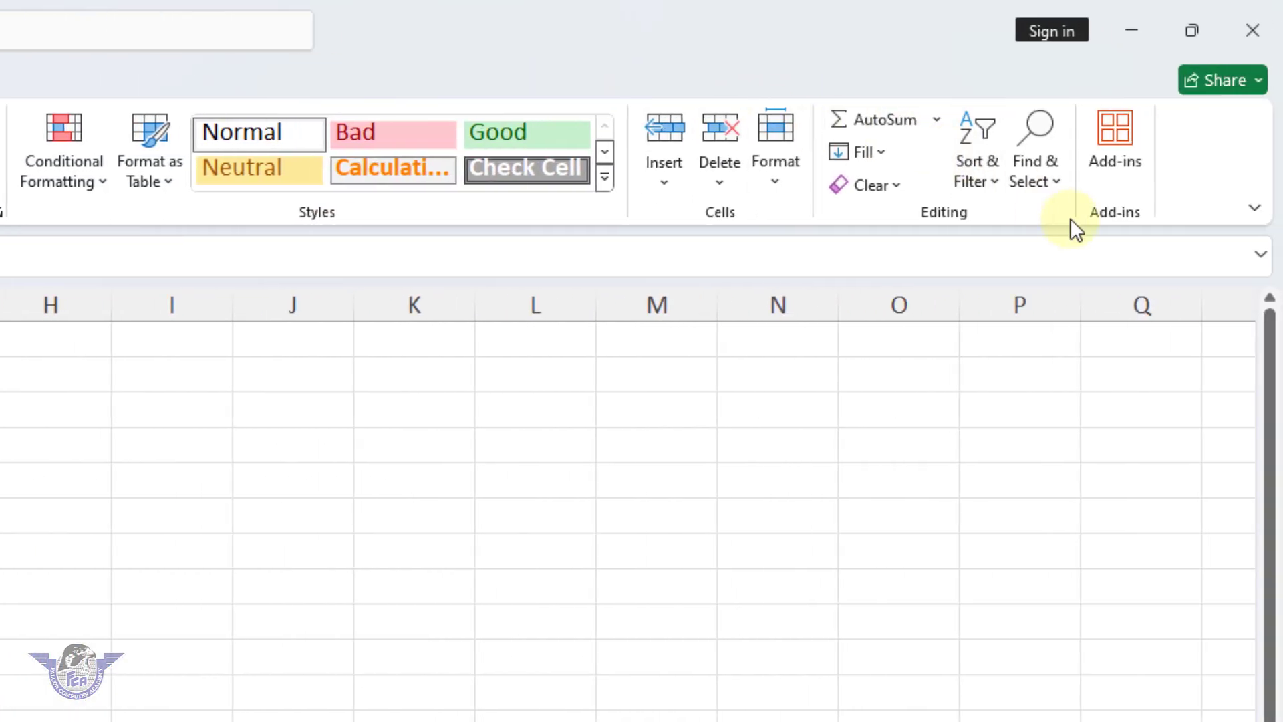
click(1034, 166)
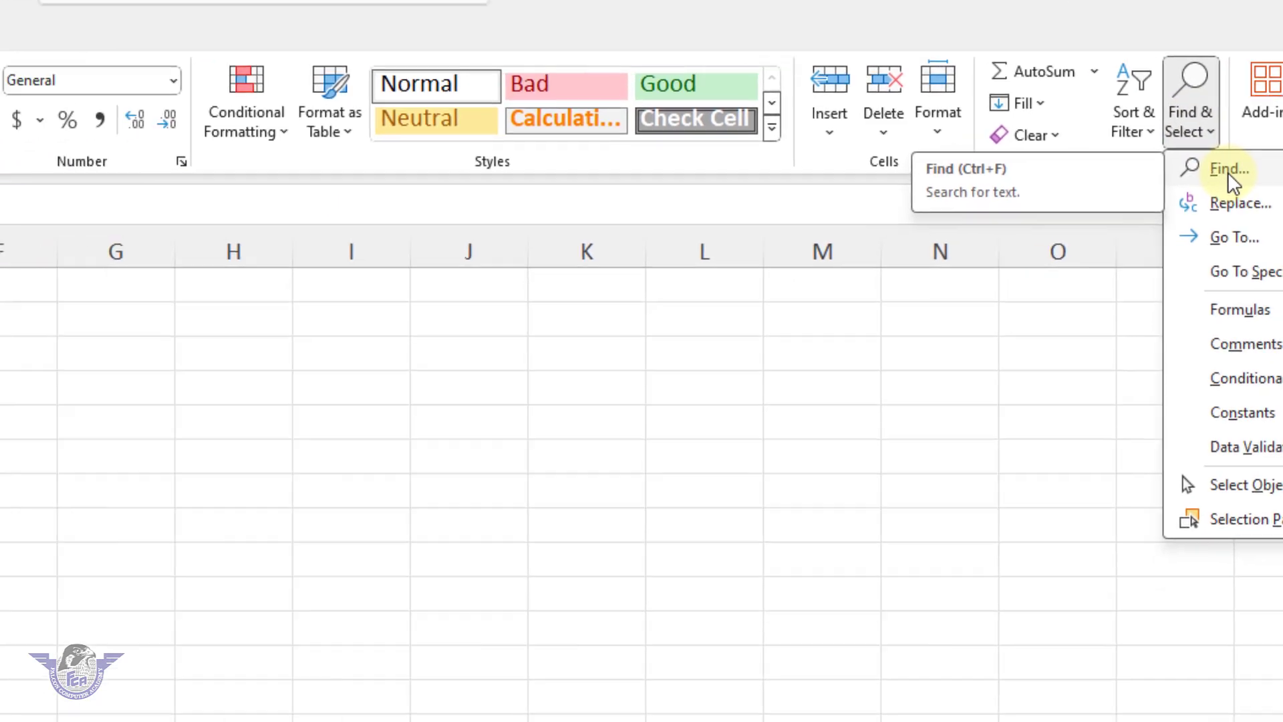
click(1072, 220)
click(860, 258)
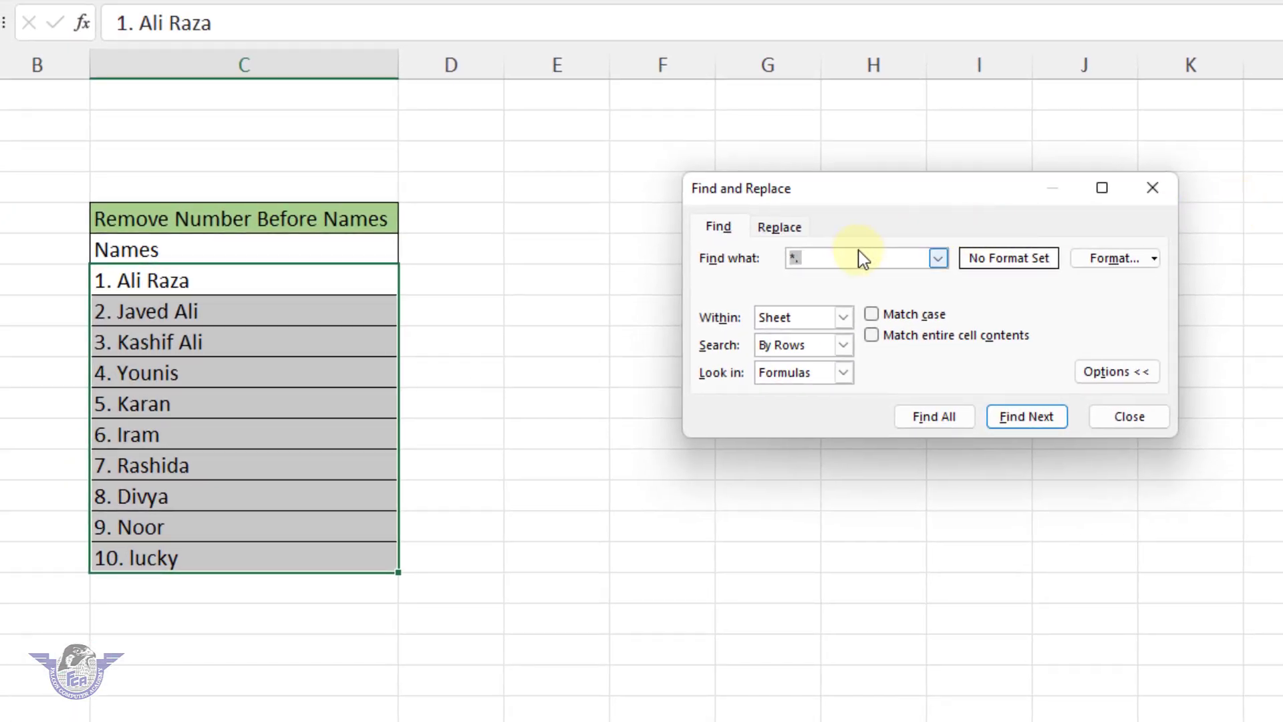
key(BackSpace)
key(BackSpace)
click(720, 229)
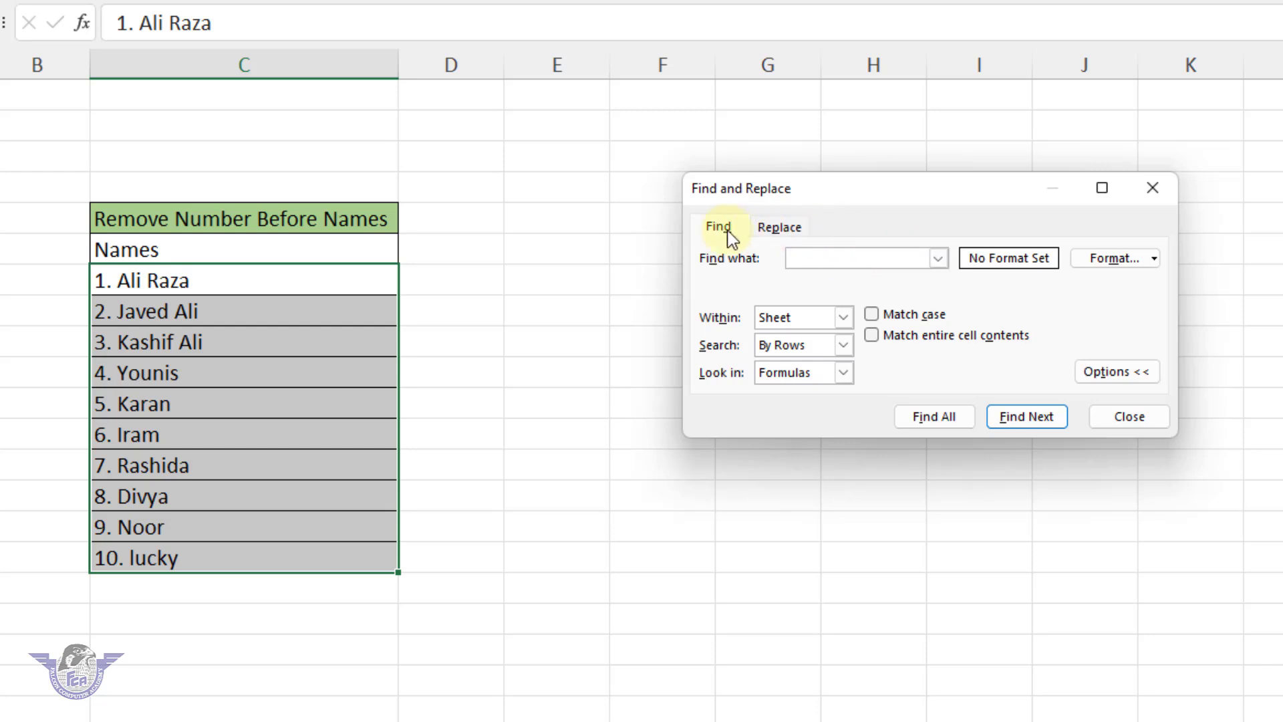
click(839, 259)
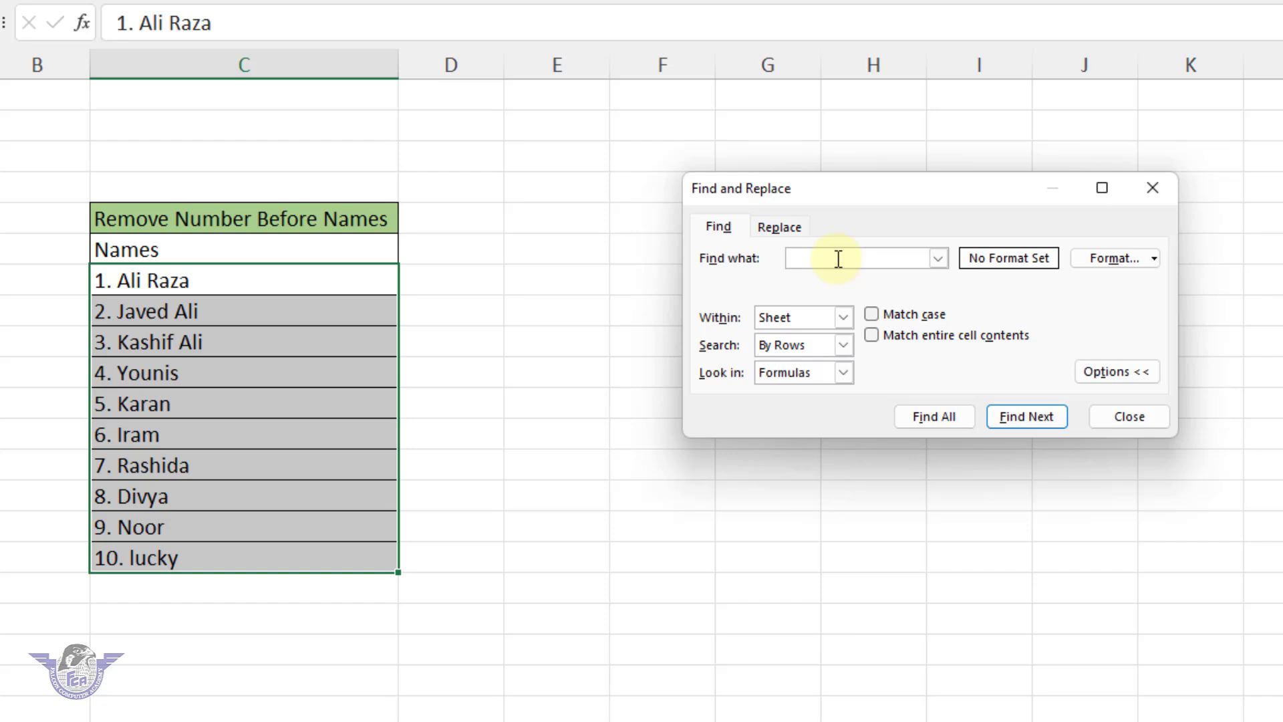
text(*)
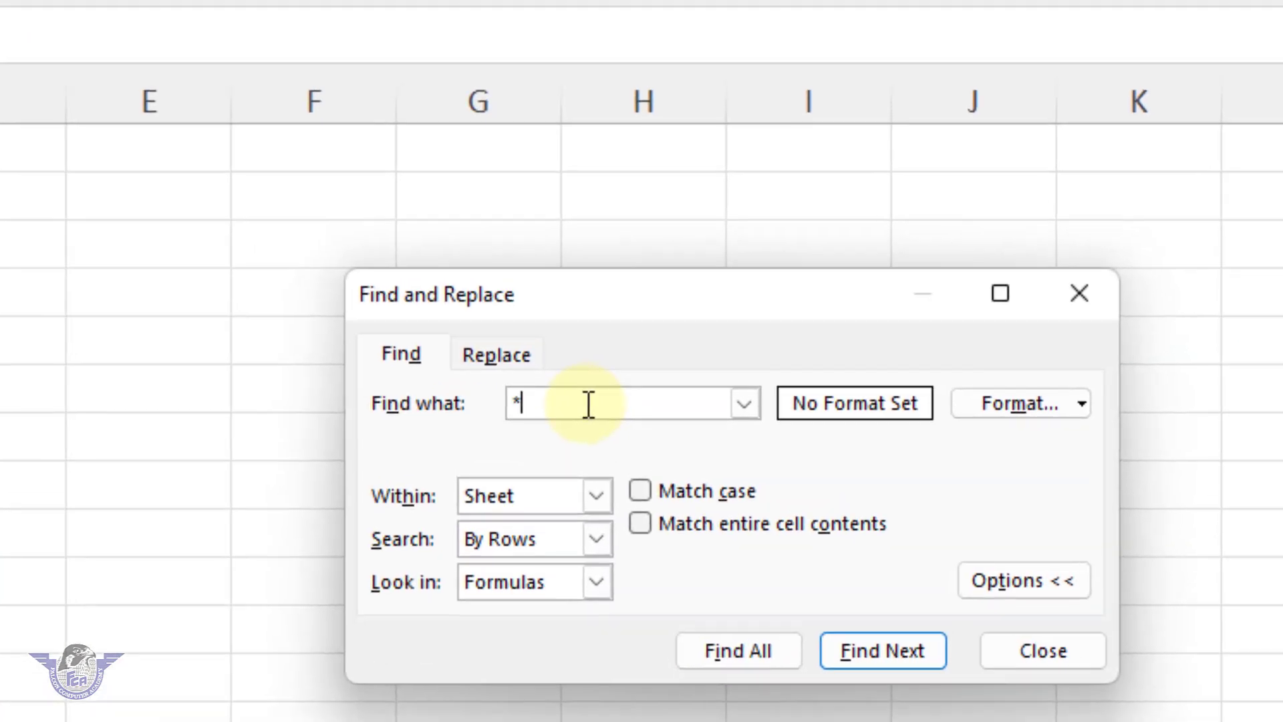
text(.)
- Replace all matches in the selected names with nothing and close Find and Replace
click(501, 354)
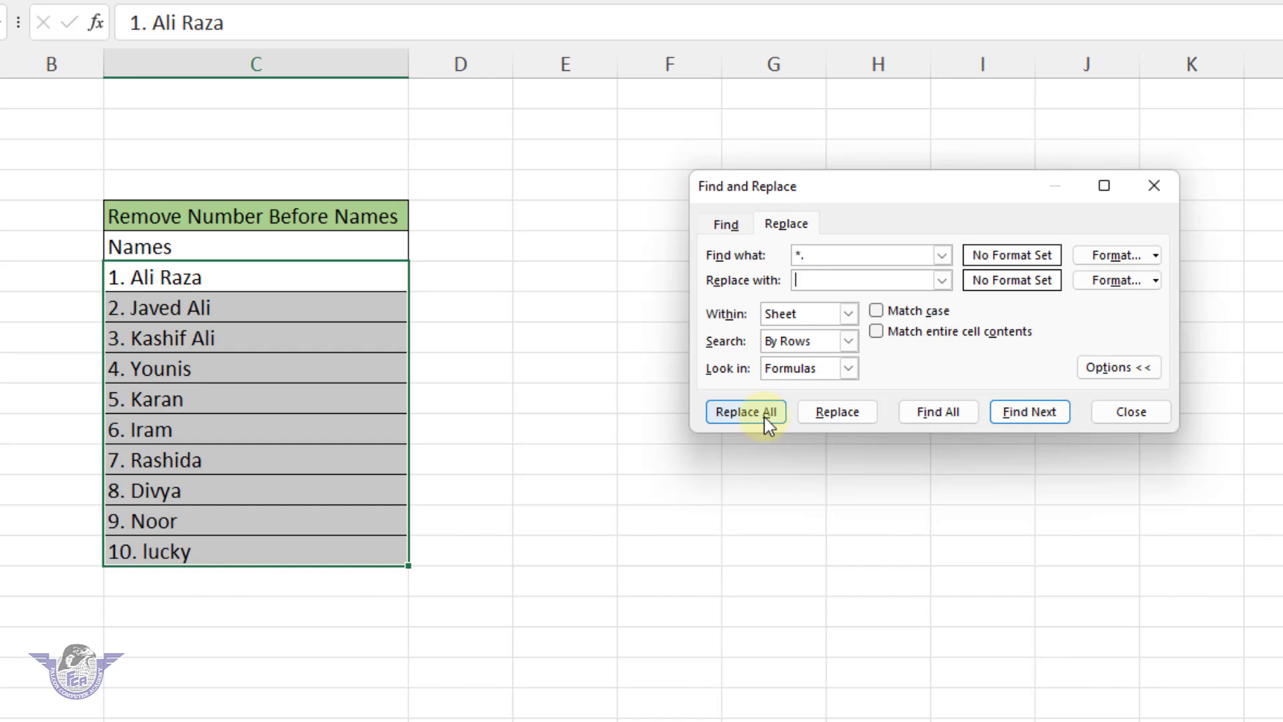
click(764, 412)
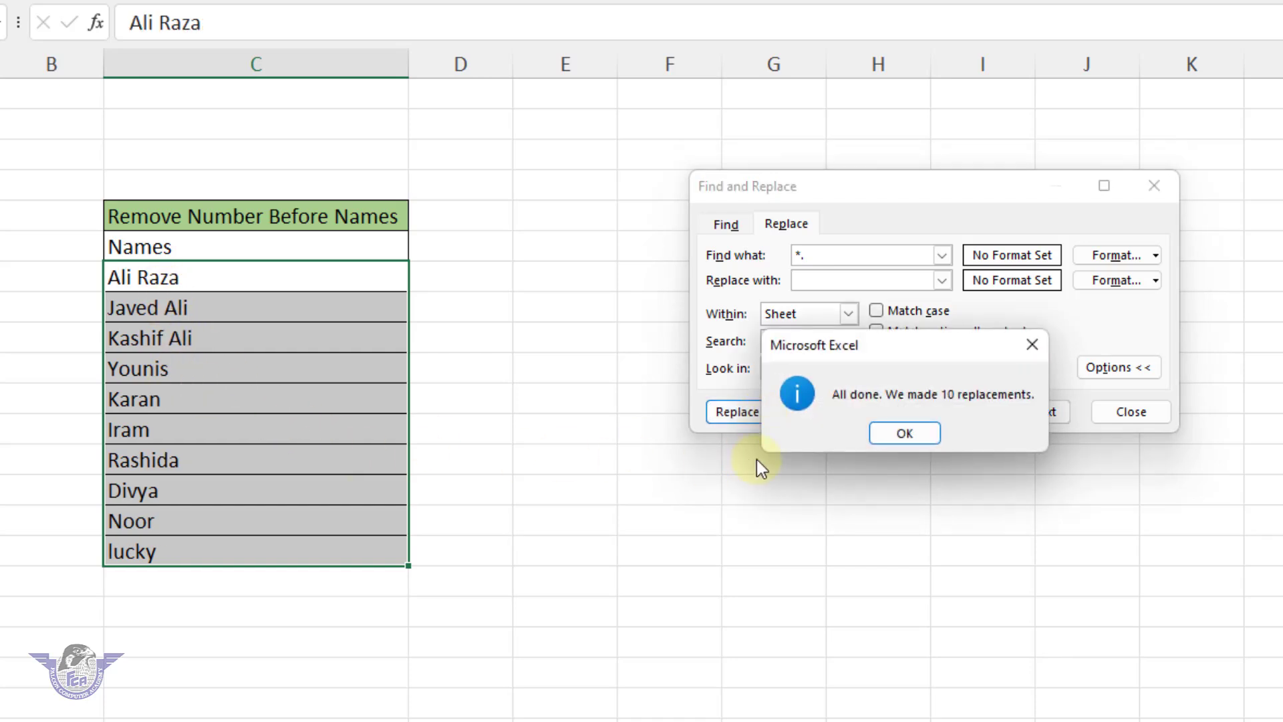
click(920, 431)
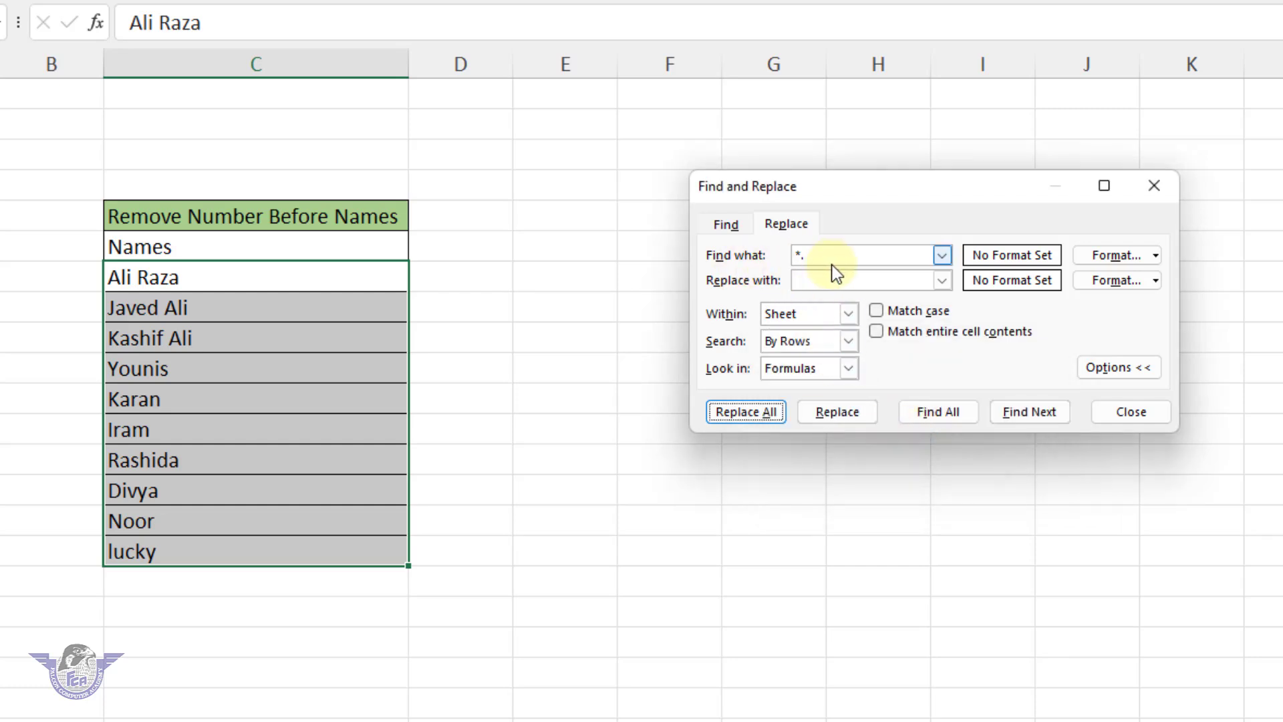
click(815, 258)
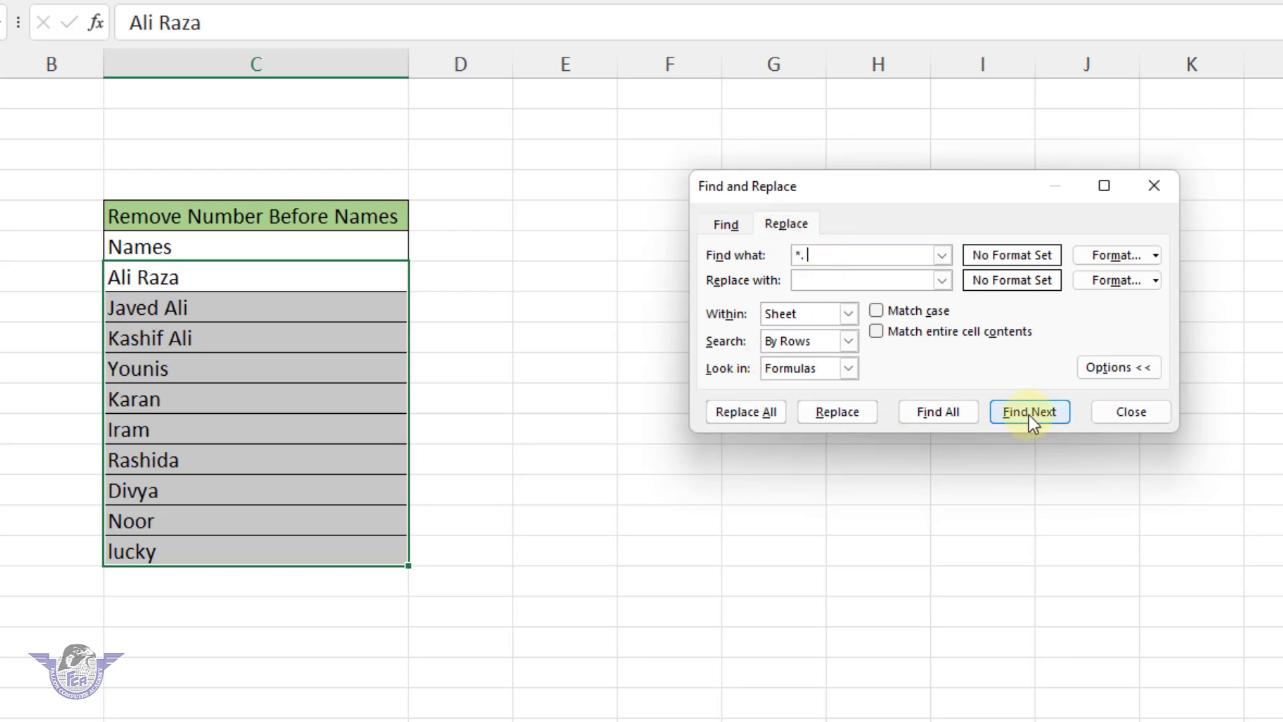
click(1134, 406)
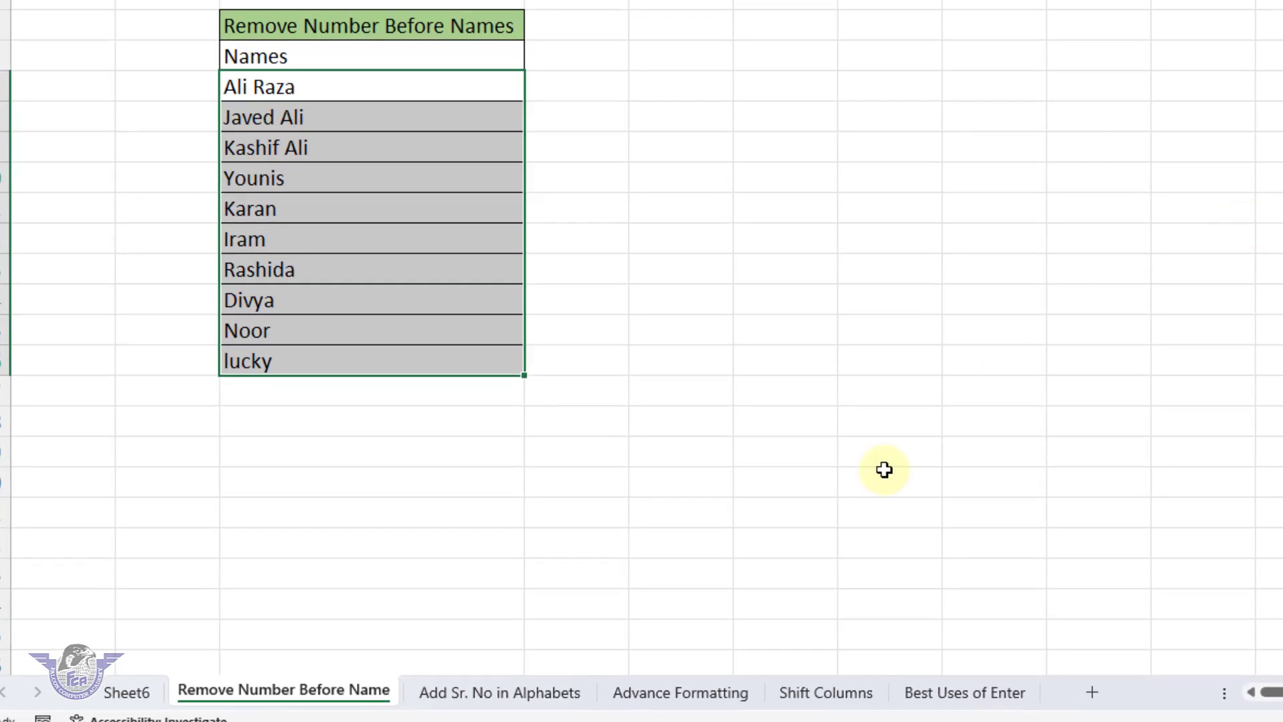
- Open the "Add Sr. No in Alphabets" sheet
click(481, 692)
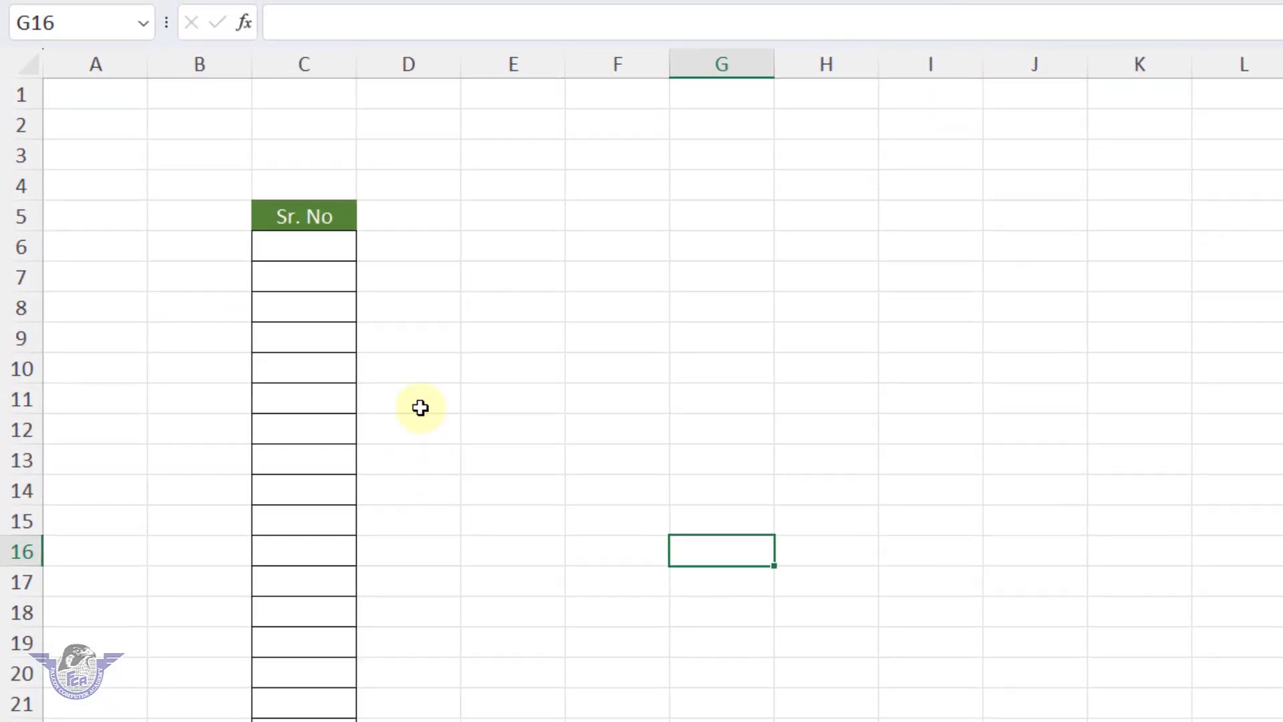
- Enter 1 in E5 and fill an increasing number series down to 11 in E15
click(521, 226)
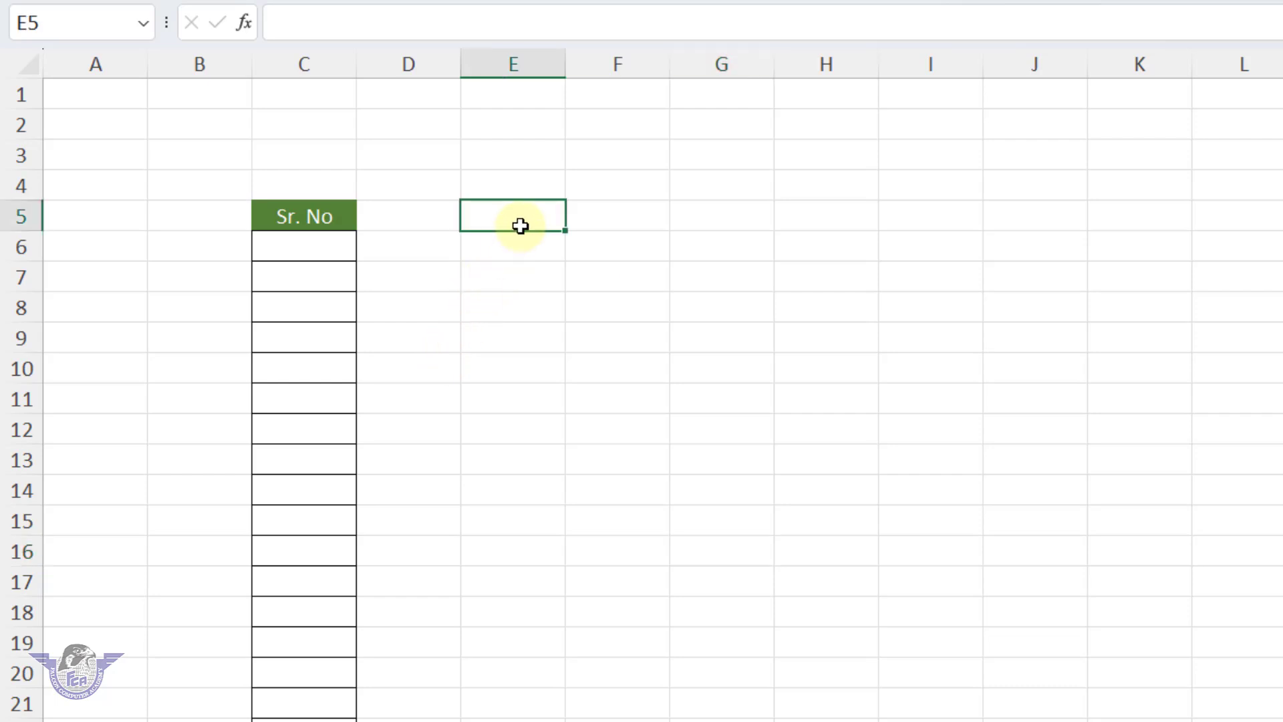
text(1)
key(Return)
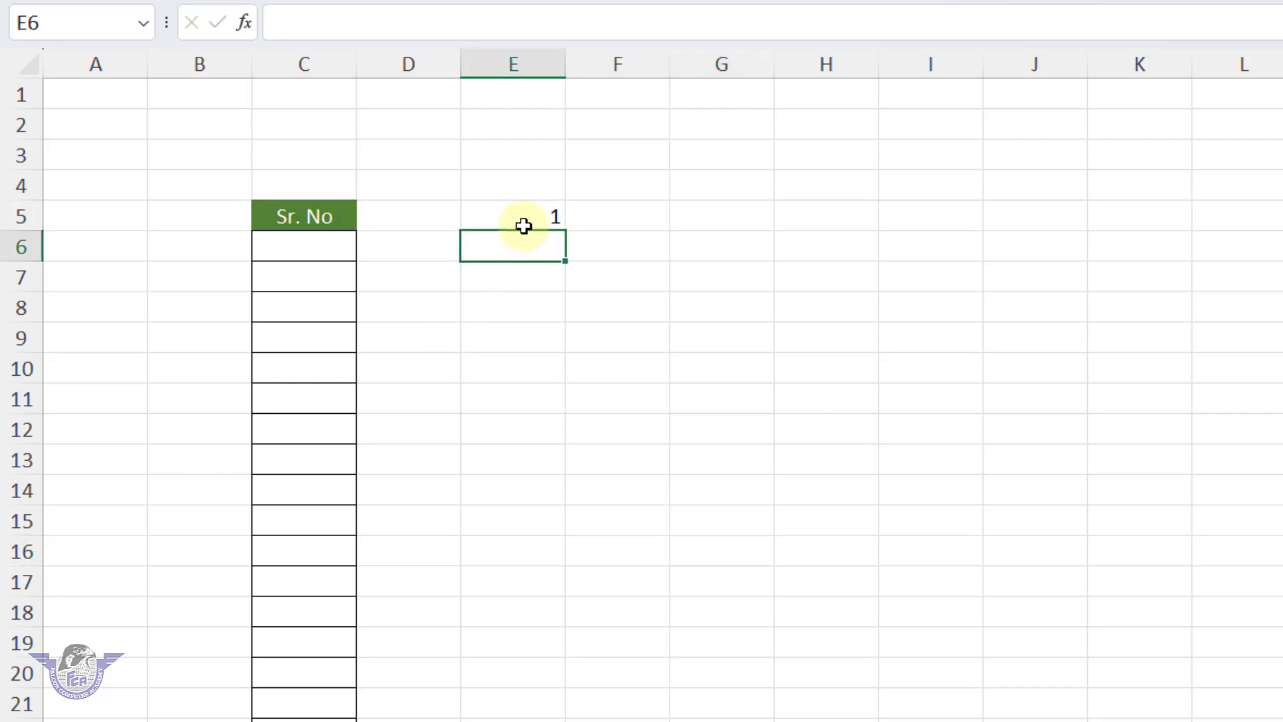
click(523, 223)
drag(570, 232, 575, 531)
- Enter A in F5, try autofilling it down to F15, and undo the fill
click(631, 210)
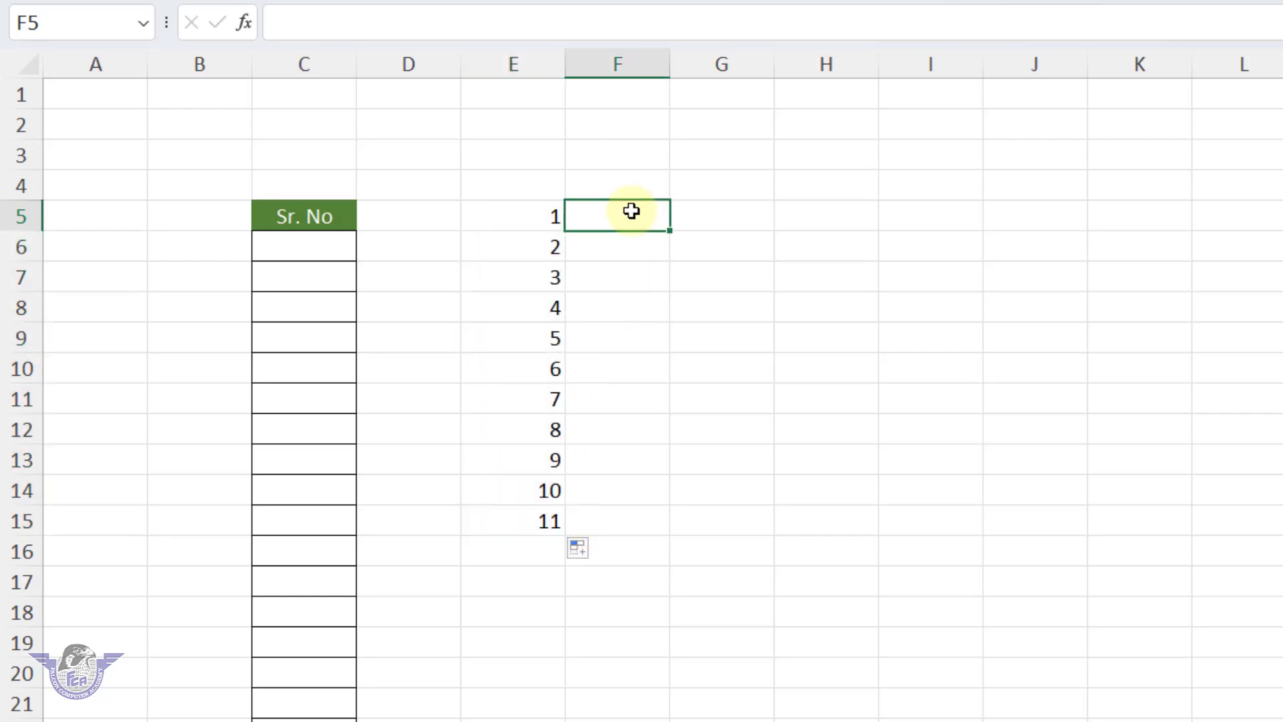
double_click(632, 217)
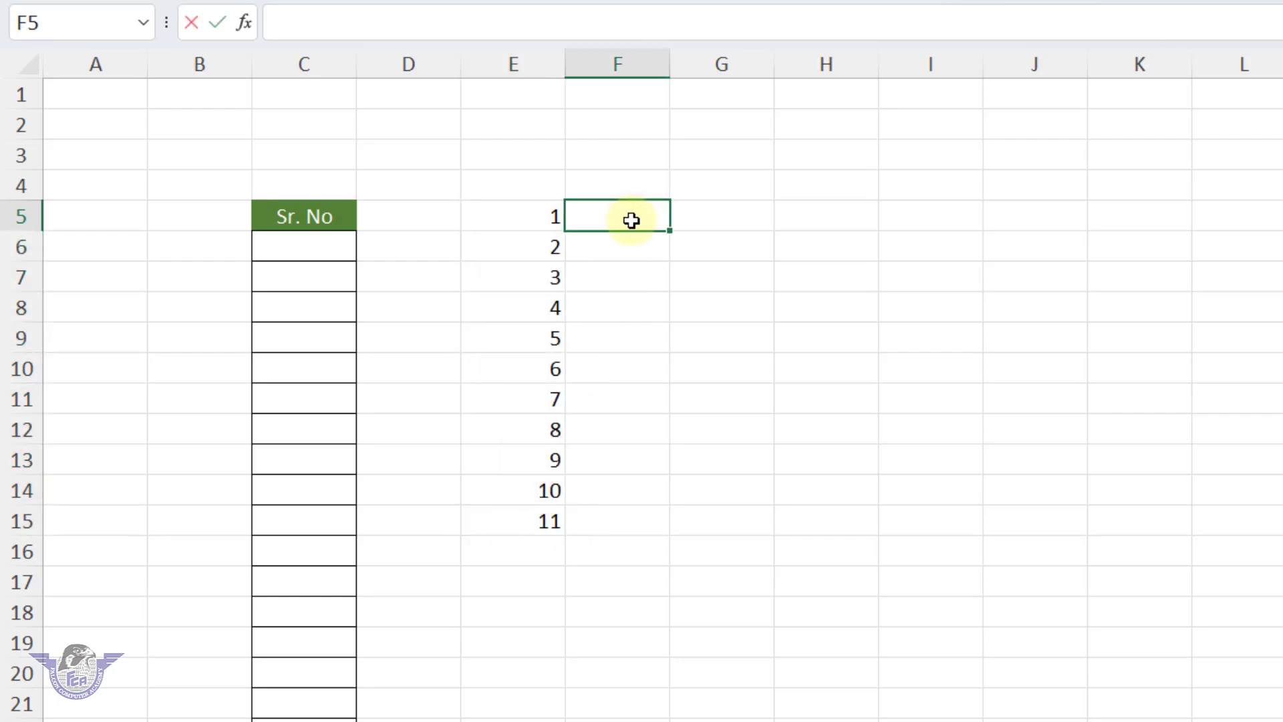
text(A)
click(672, 252)
click(654, 225)
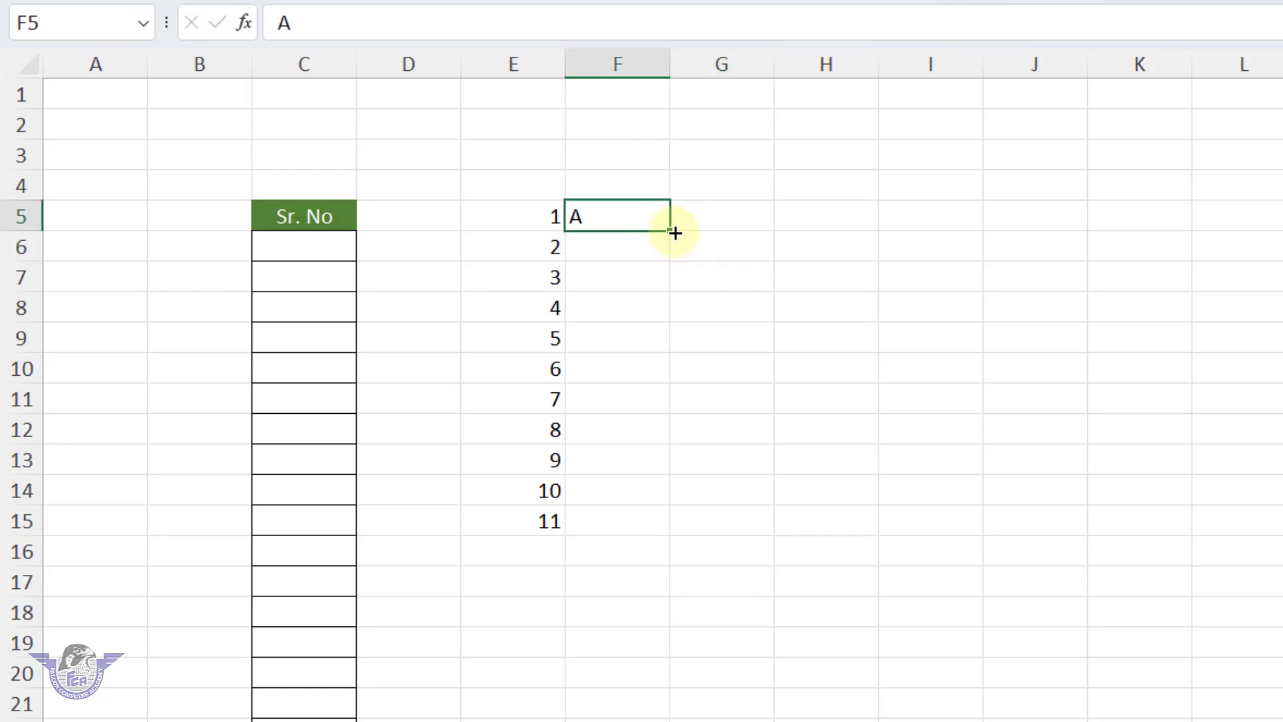
drag(670, 231, 671, 530)
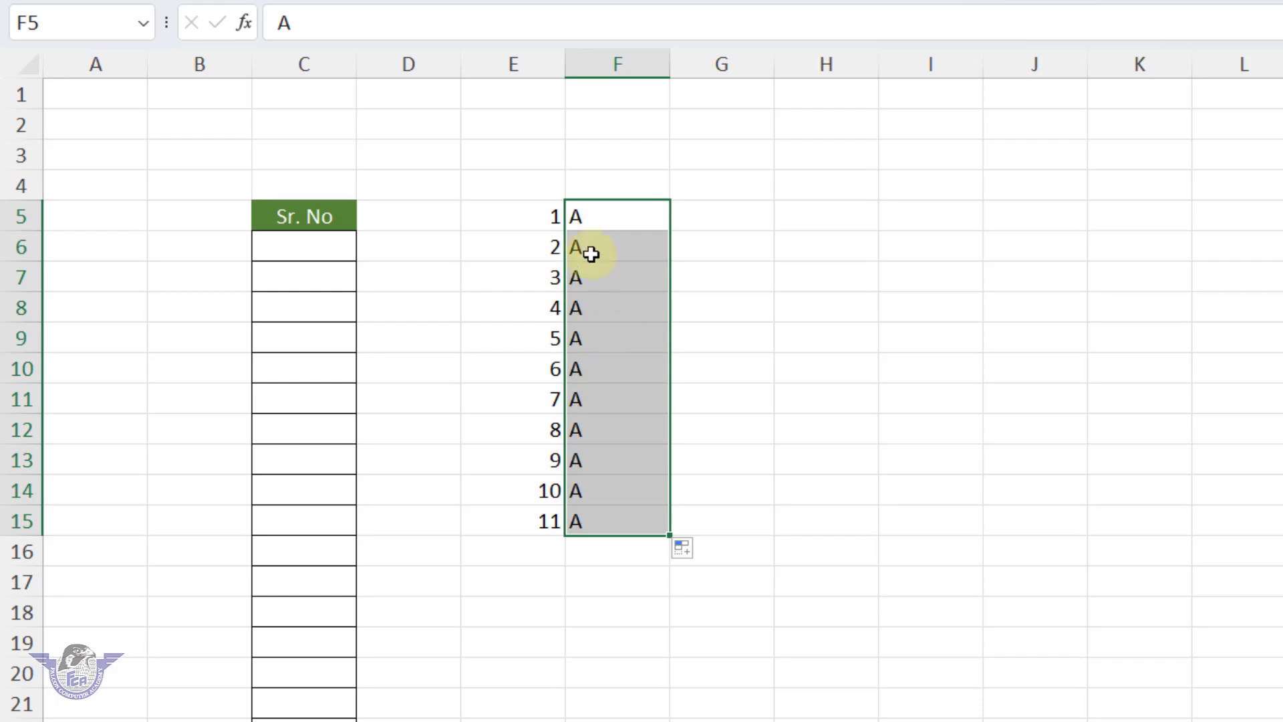
key(ctrl+z)
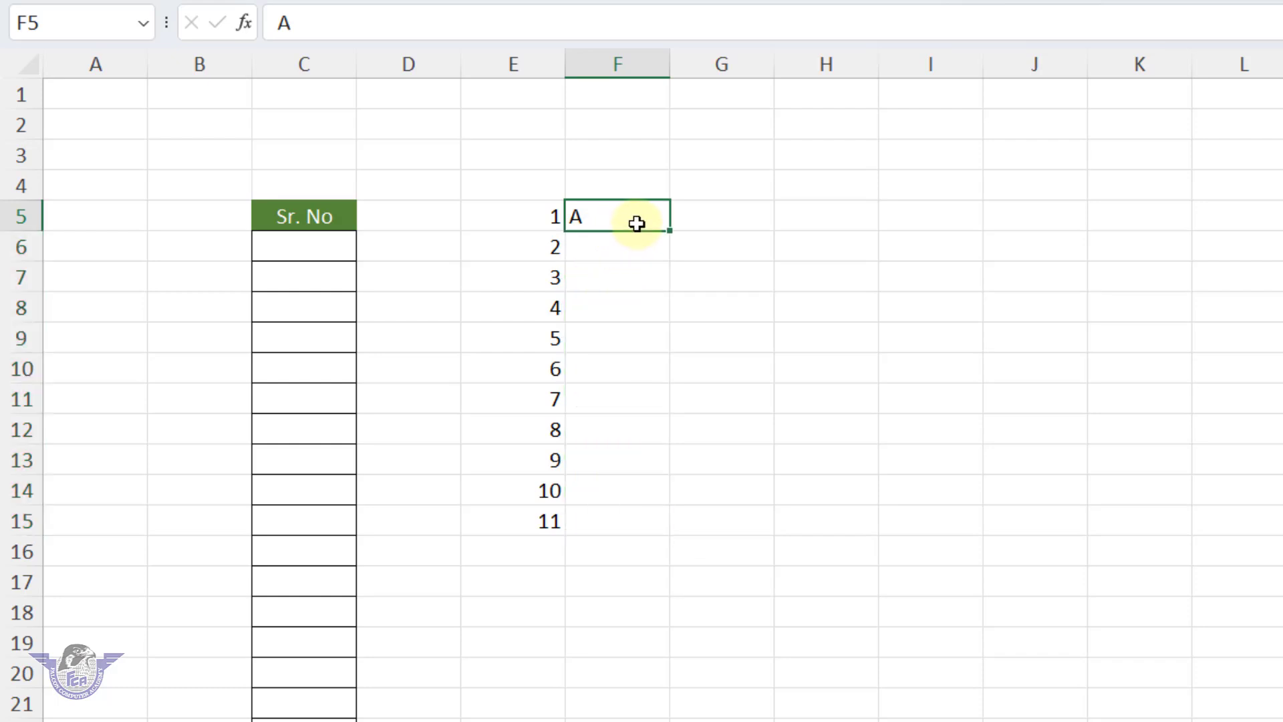
- Enter B in F6 and try autofilling the A, B pattern from F5:F6 down to F16
click(639, 248)
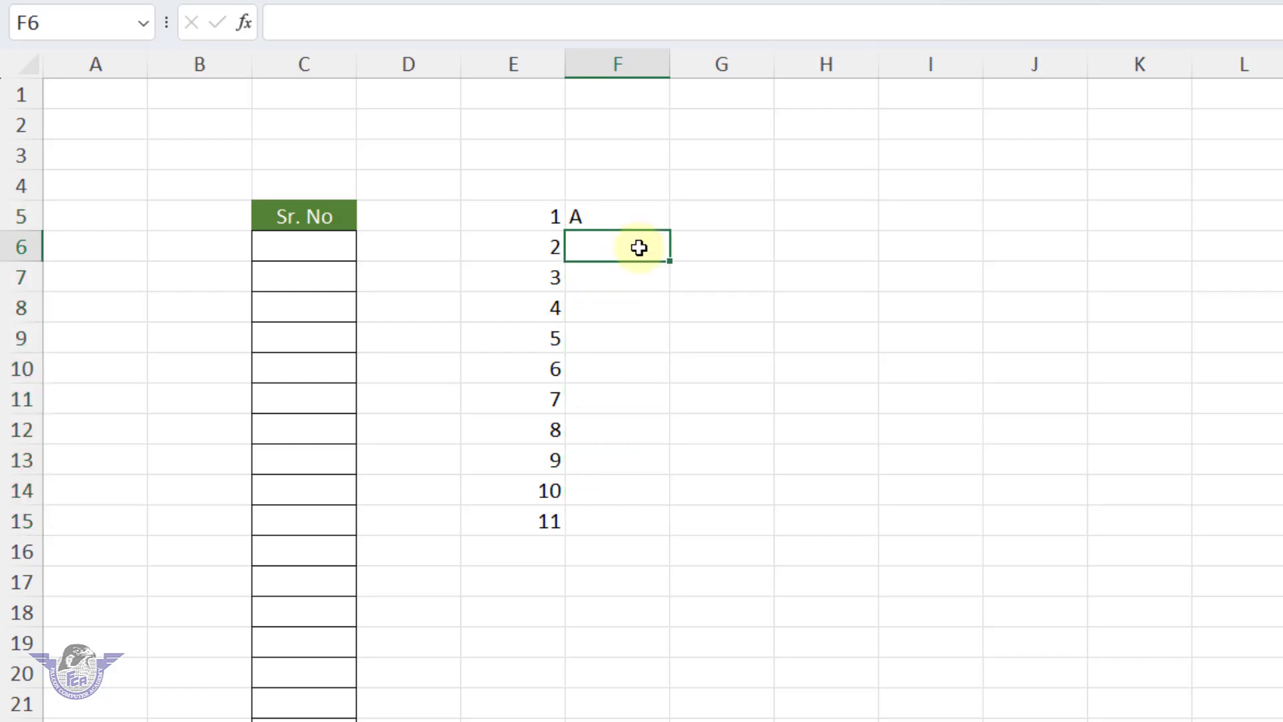
text(B)
drag(636, 215, 691, 550)
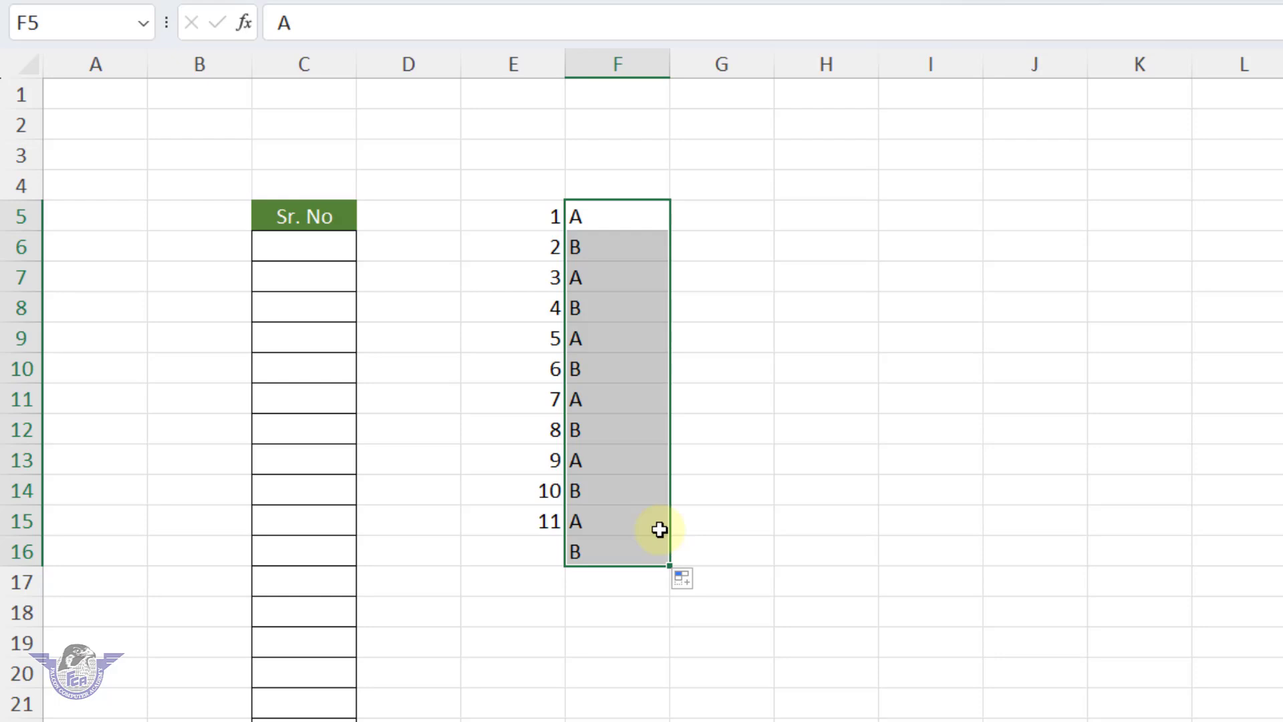
- Clear the trial letters in F5:F16 and the trial numbers in E5:E15
key(Delete)
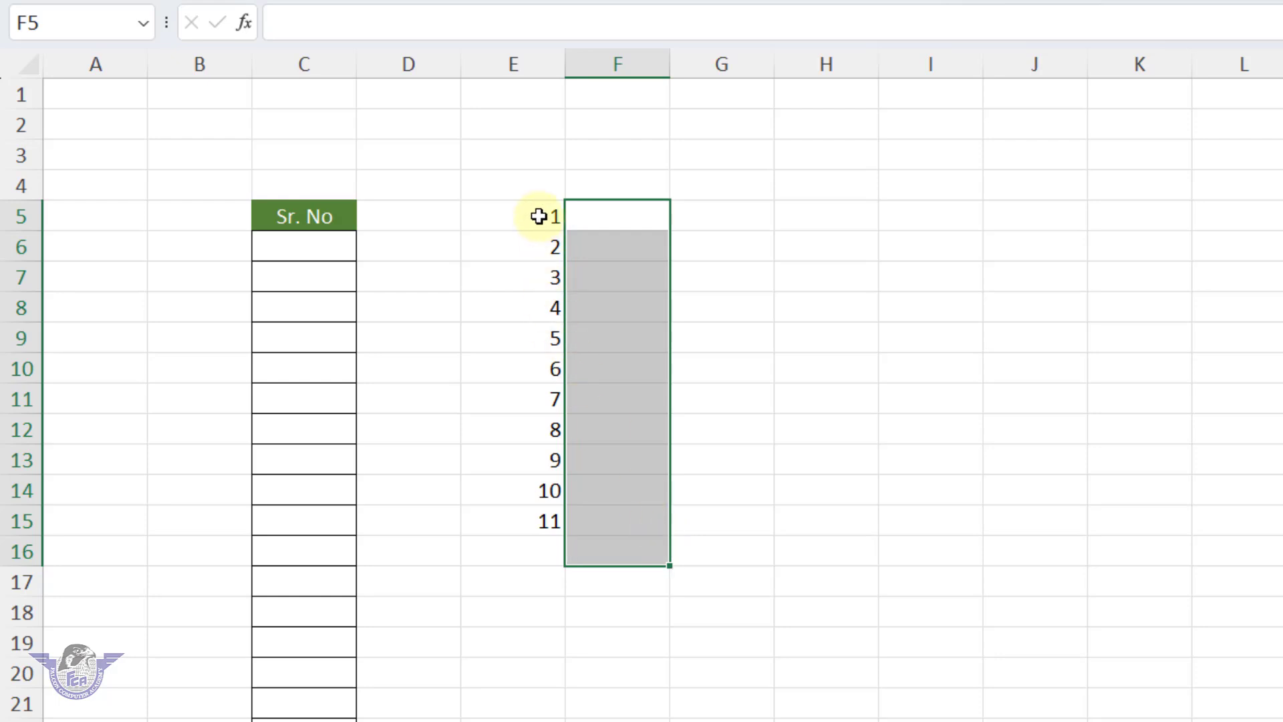
drag(538, 215, 545, 522)
key(Delete)
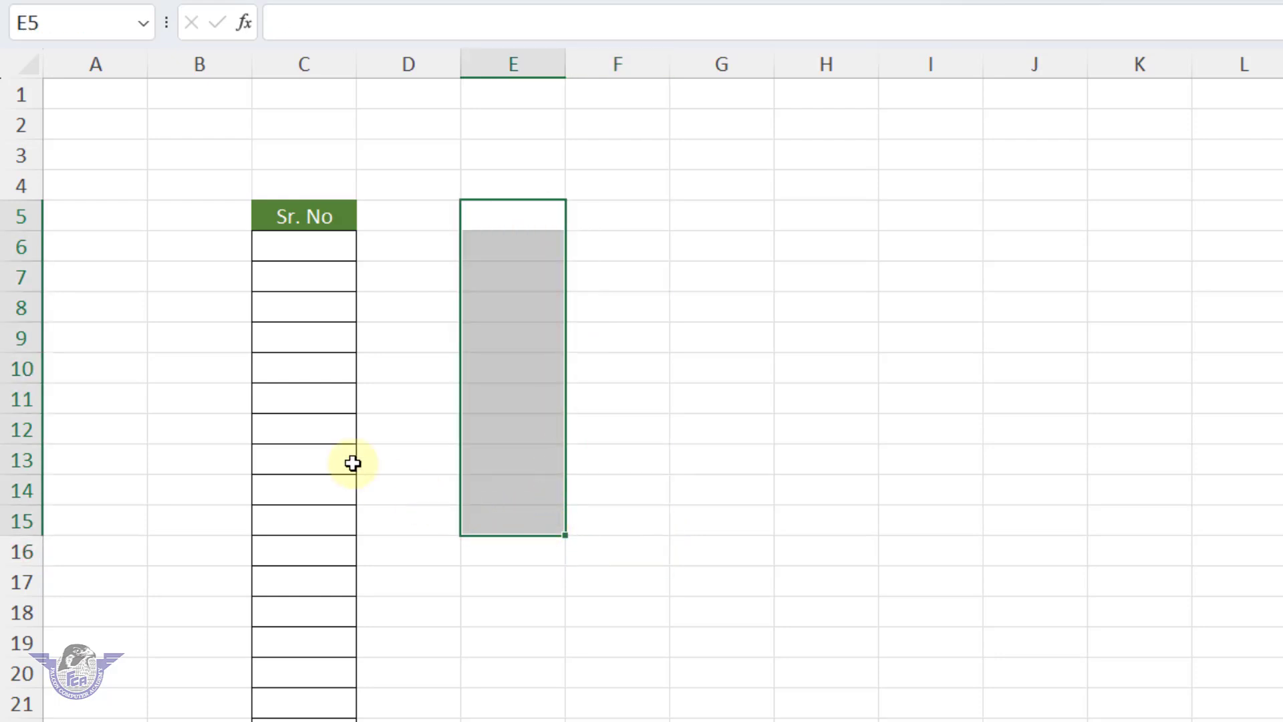
- Enter =CHAR(SEQUENCE(26,,65)) in C6, accepting the correction of the missing bracket, and review the spilled letters
click(313, 249)
text(=)
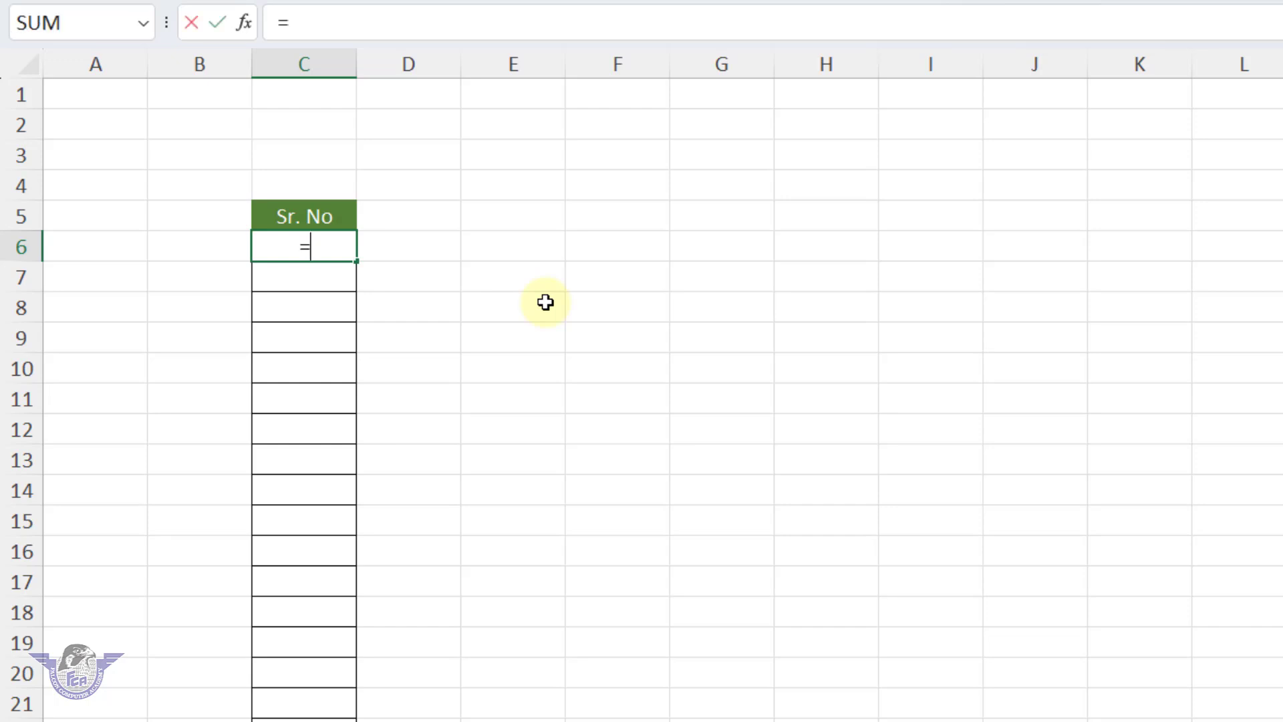
text(char)
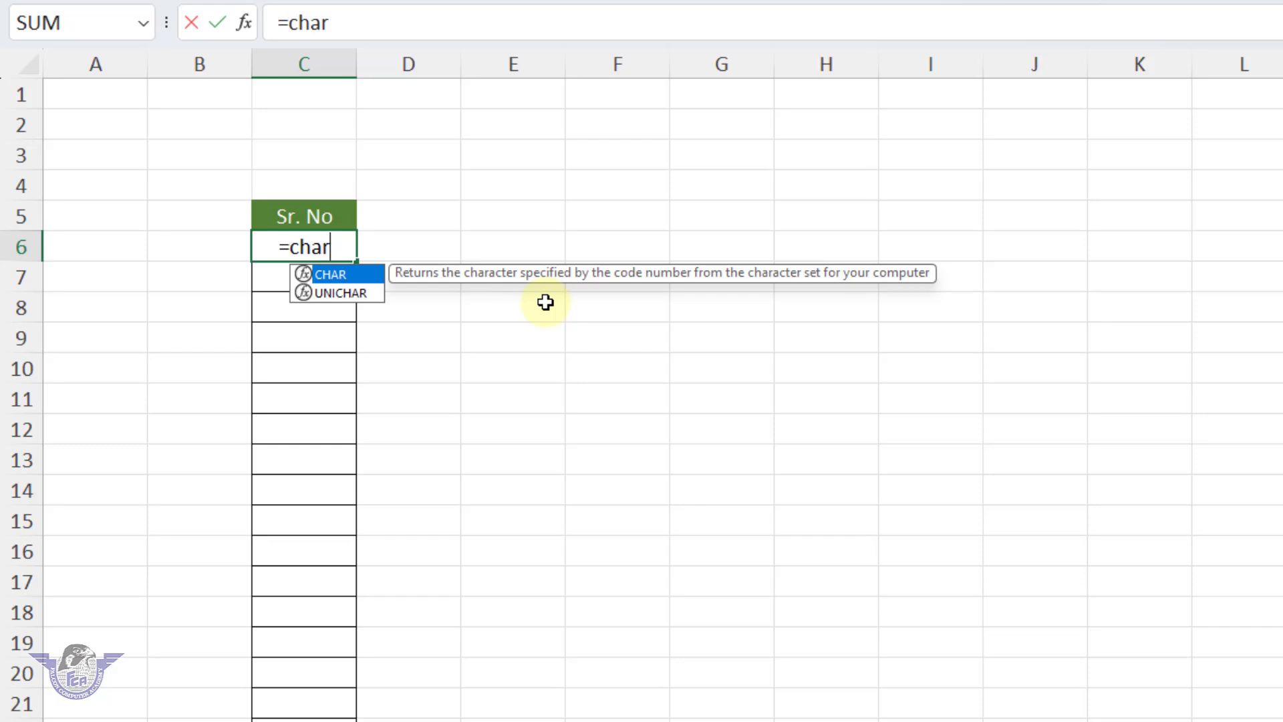
key(Tab)
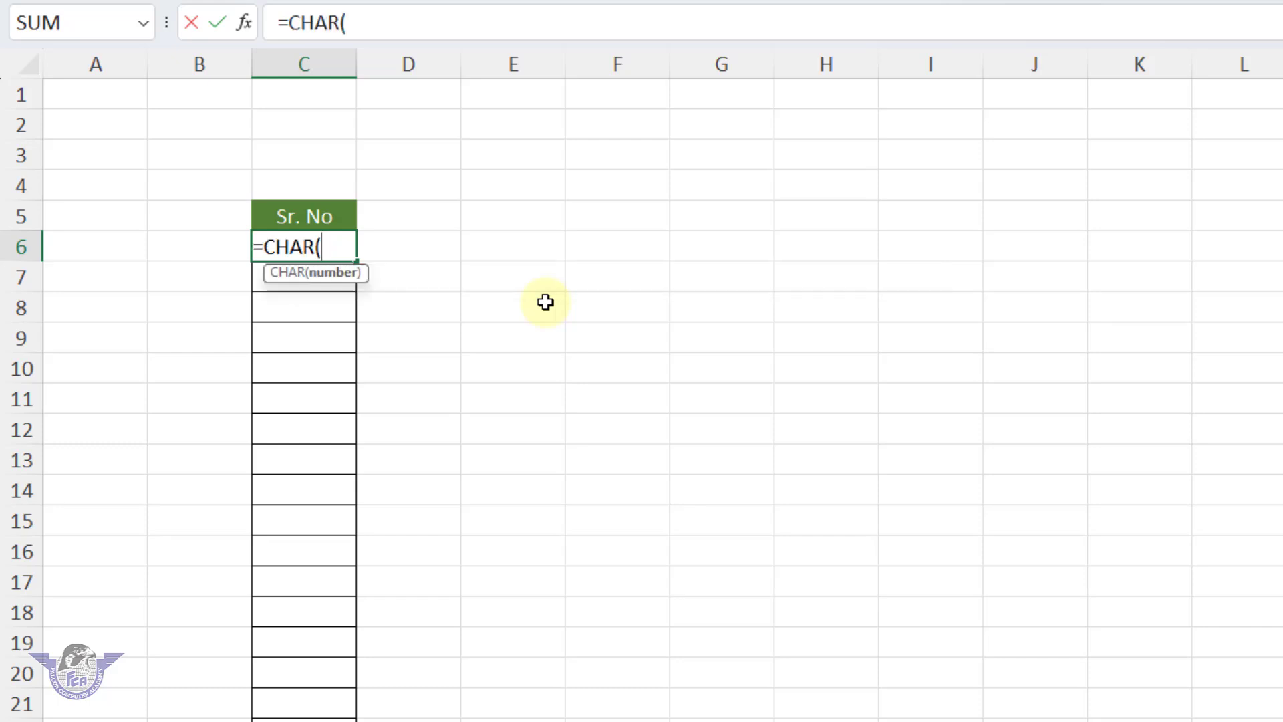
text(Seq)
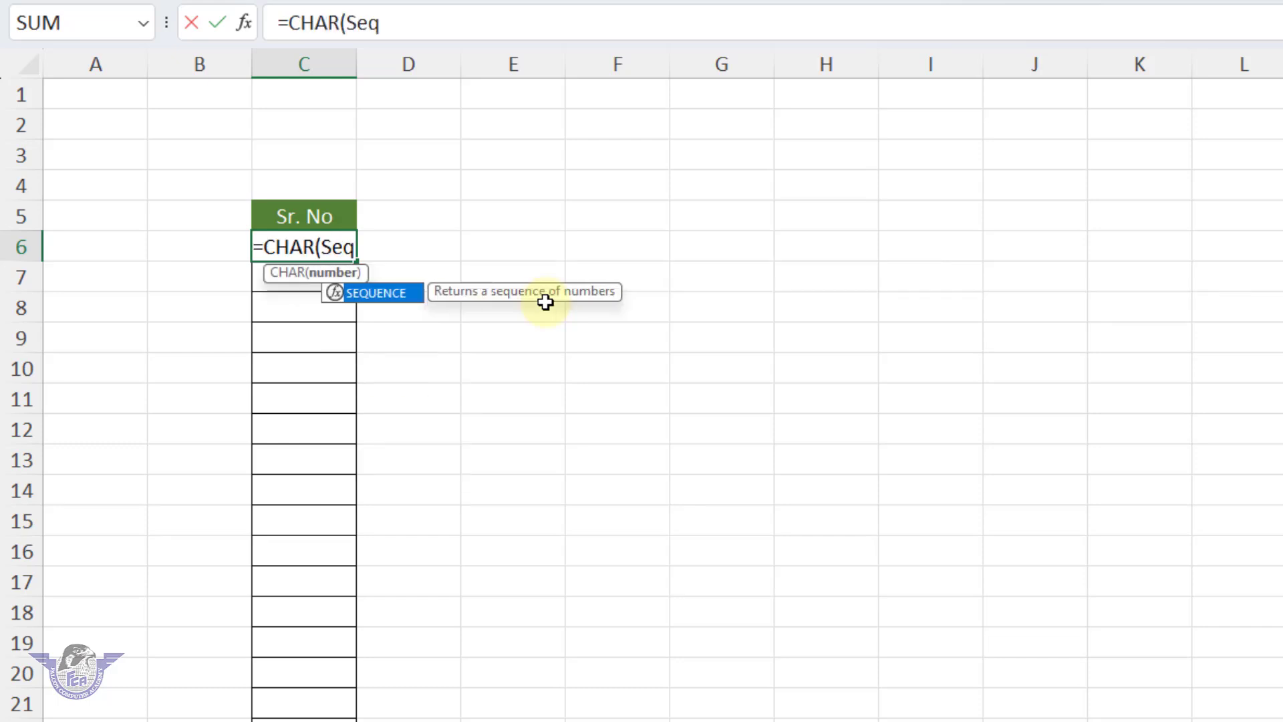
key(Tab)
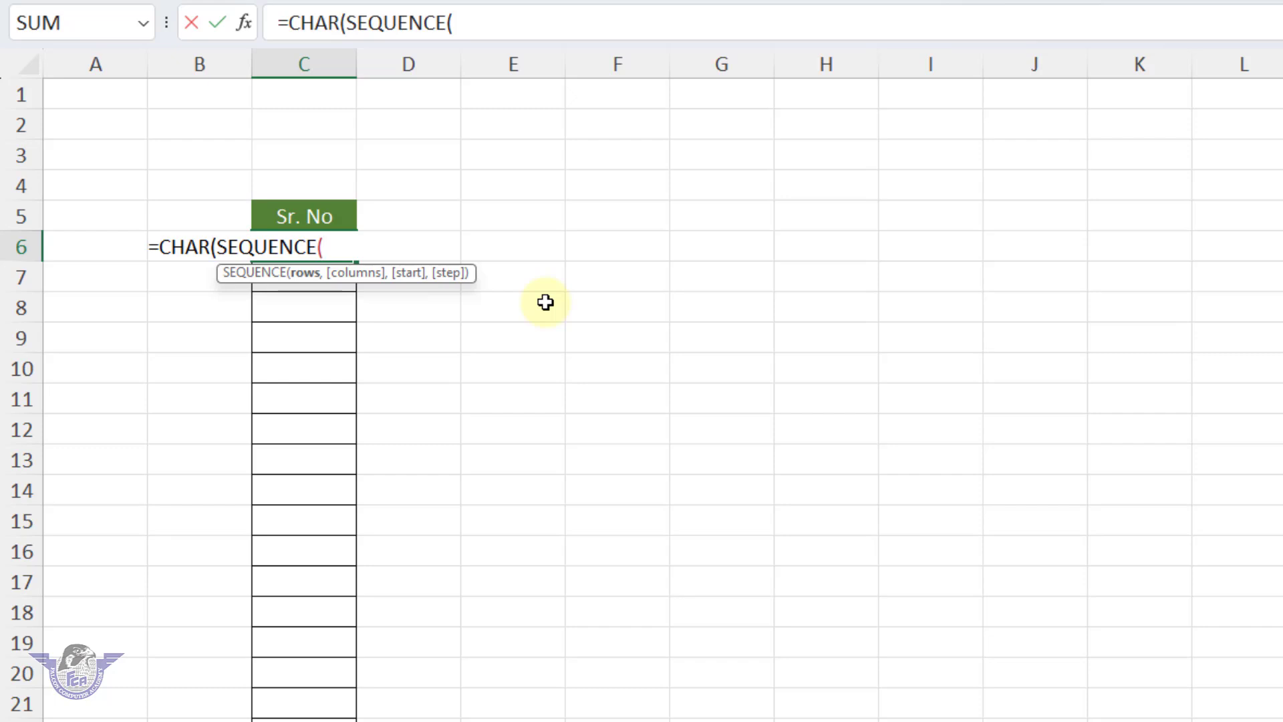
text(26,,)
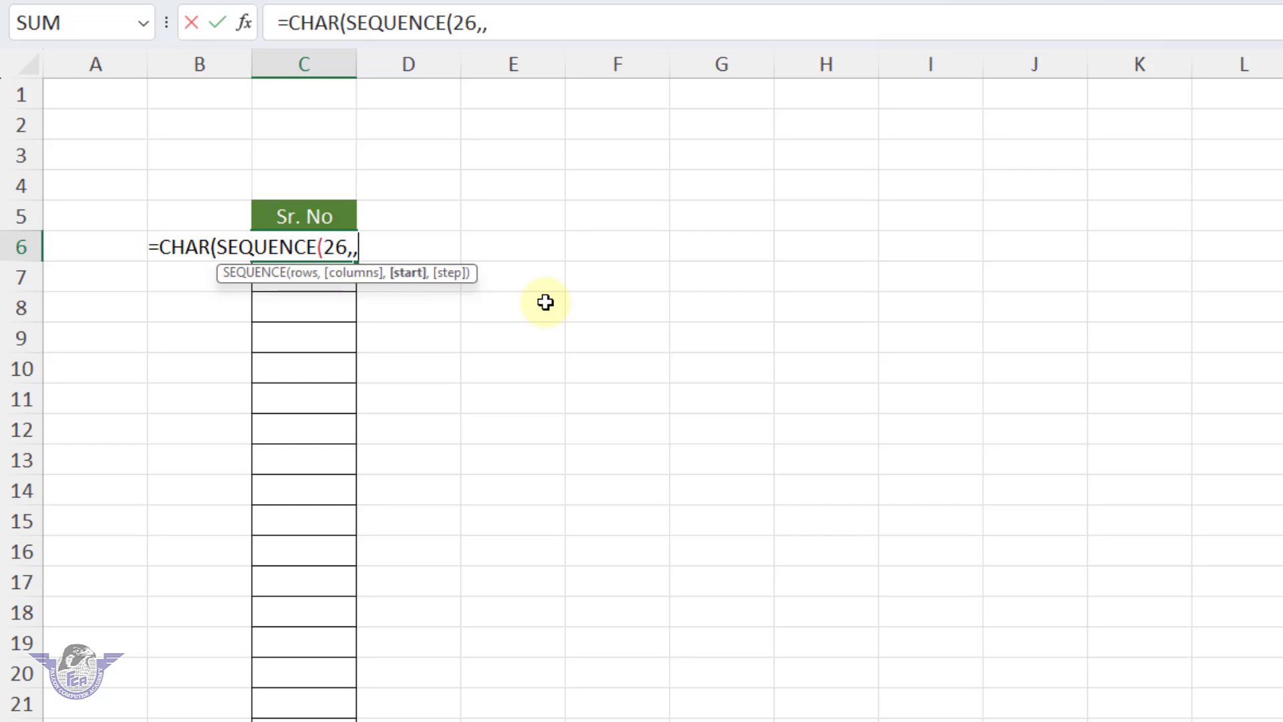
text(65))
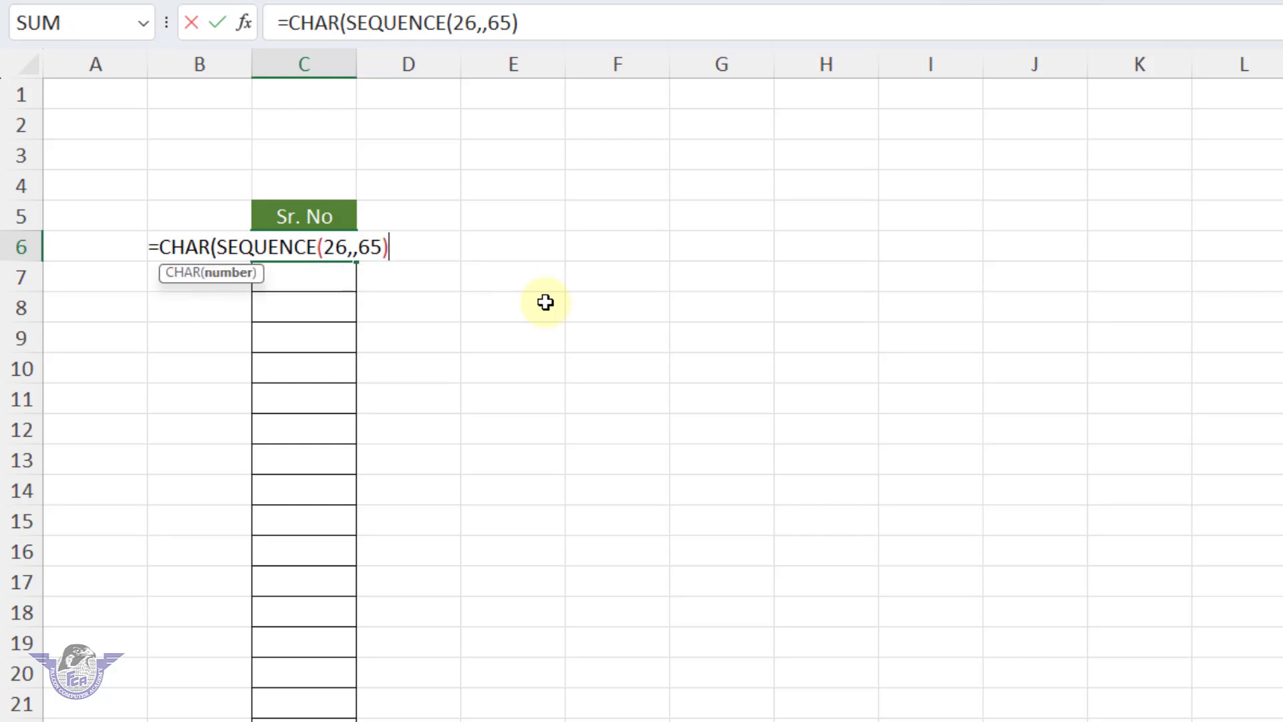
key(Return)
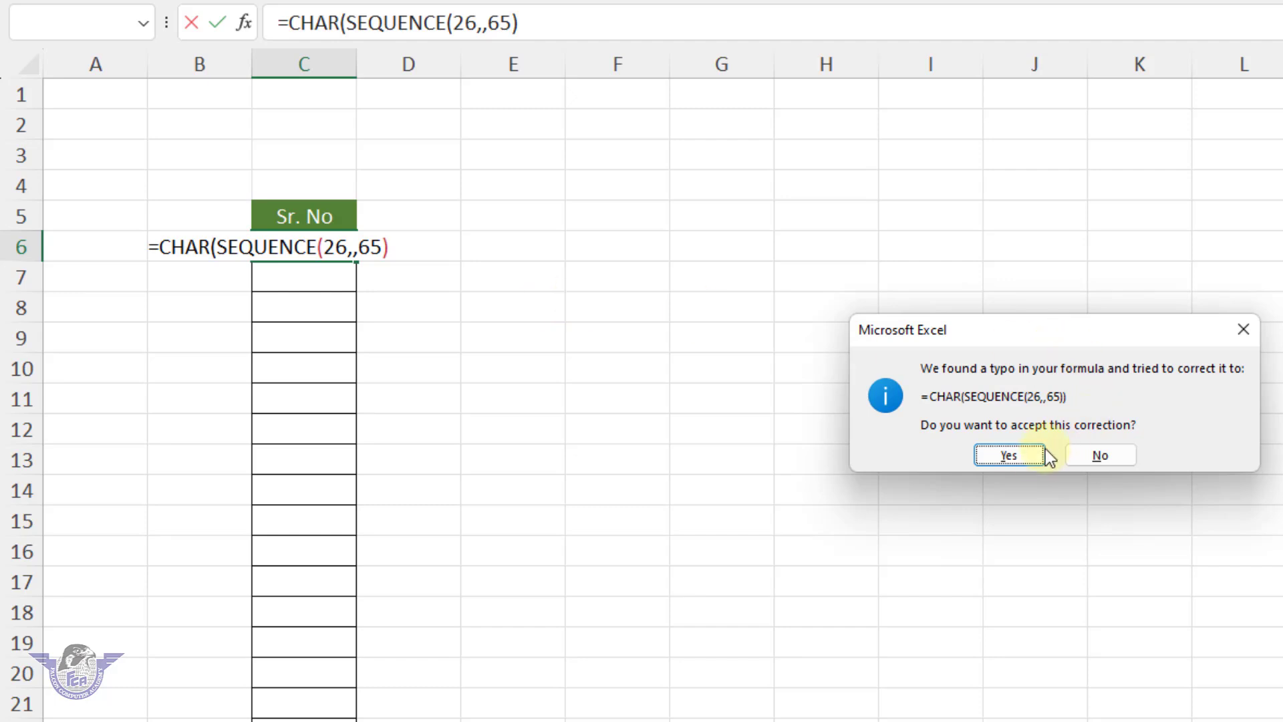
click(1022, 456)
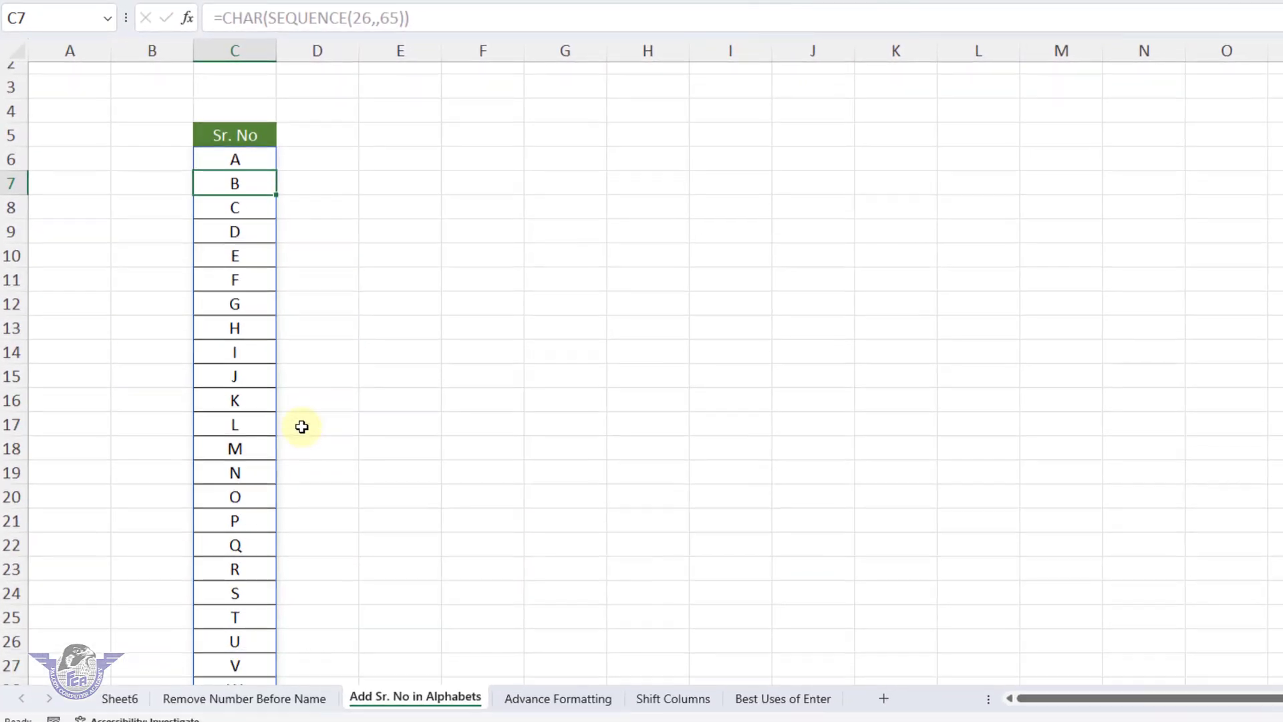
scroll(378, 516, down, 3)
scroll(379, 516, up, 2)
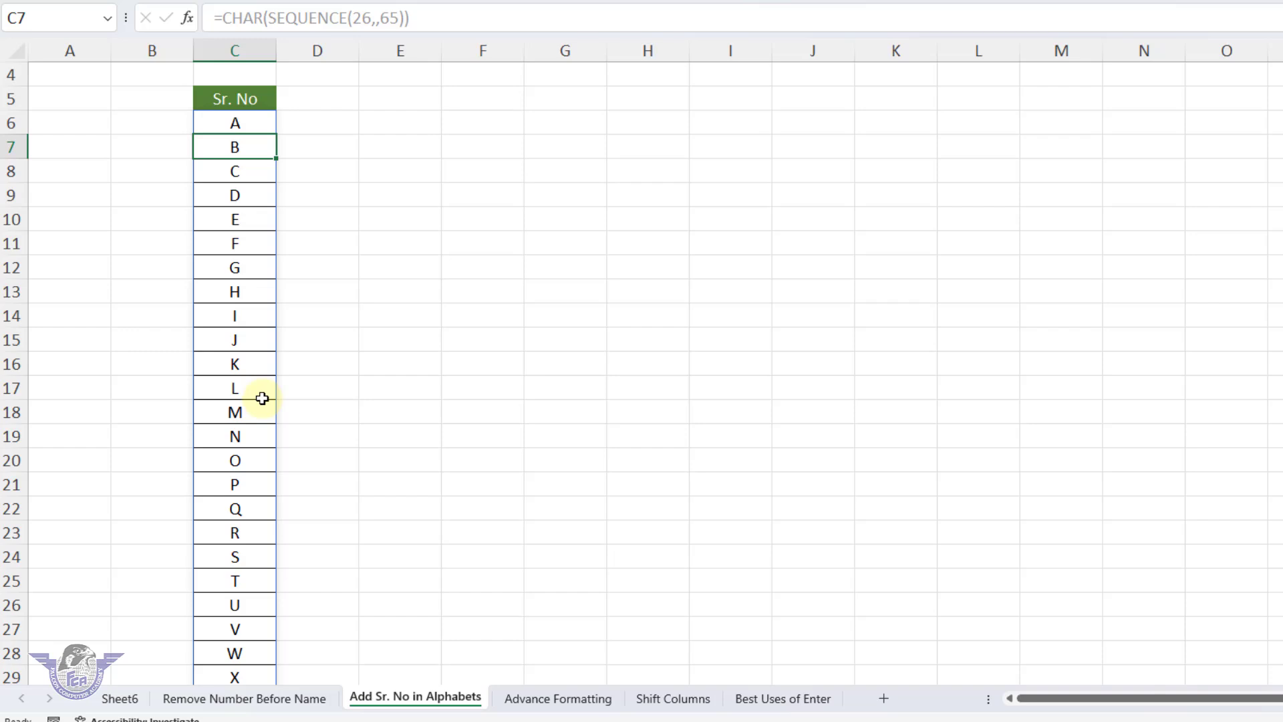
- On the Advance Formatting sheet, choose the statuses In Progress in F14, Completed in F15 and NO Start in F16
click(546, 700)
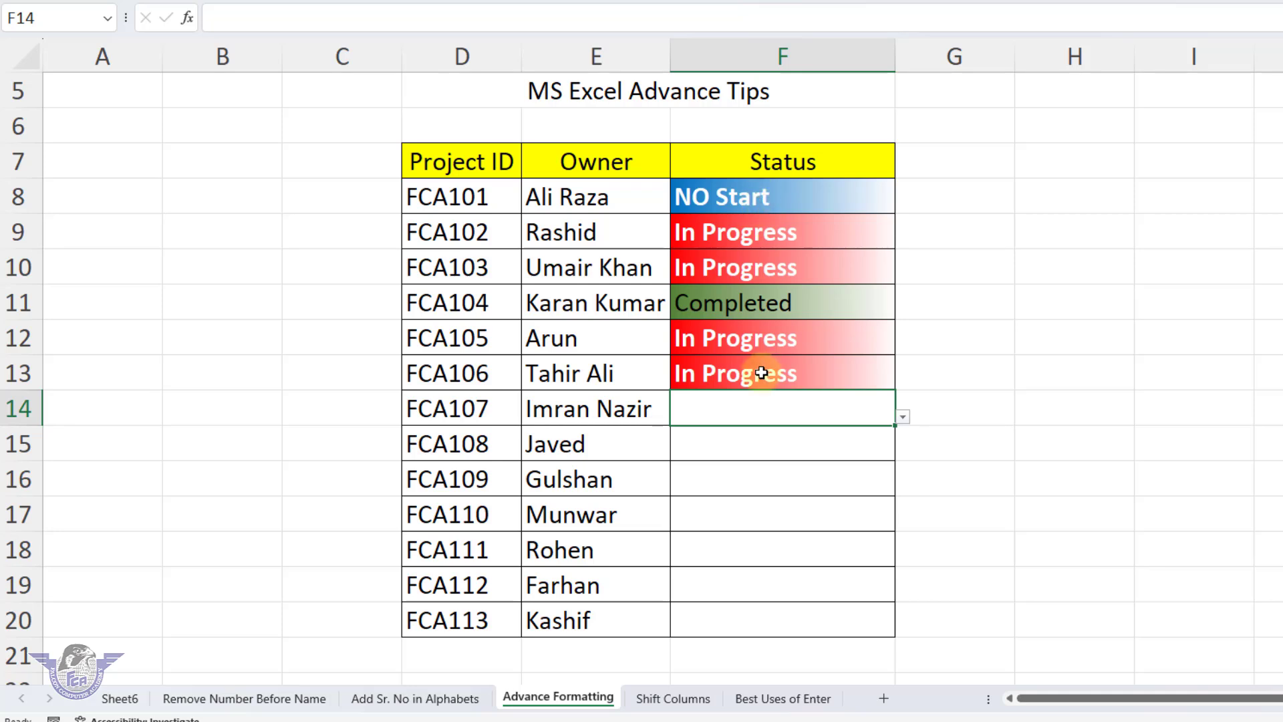
click(903, 417)
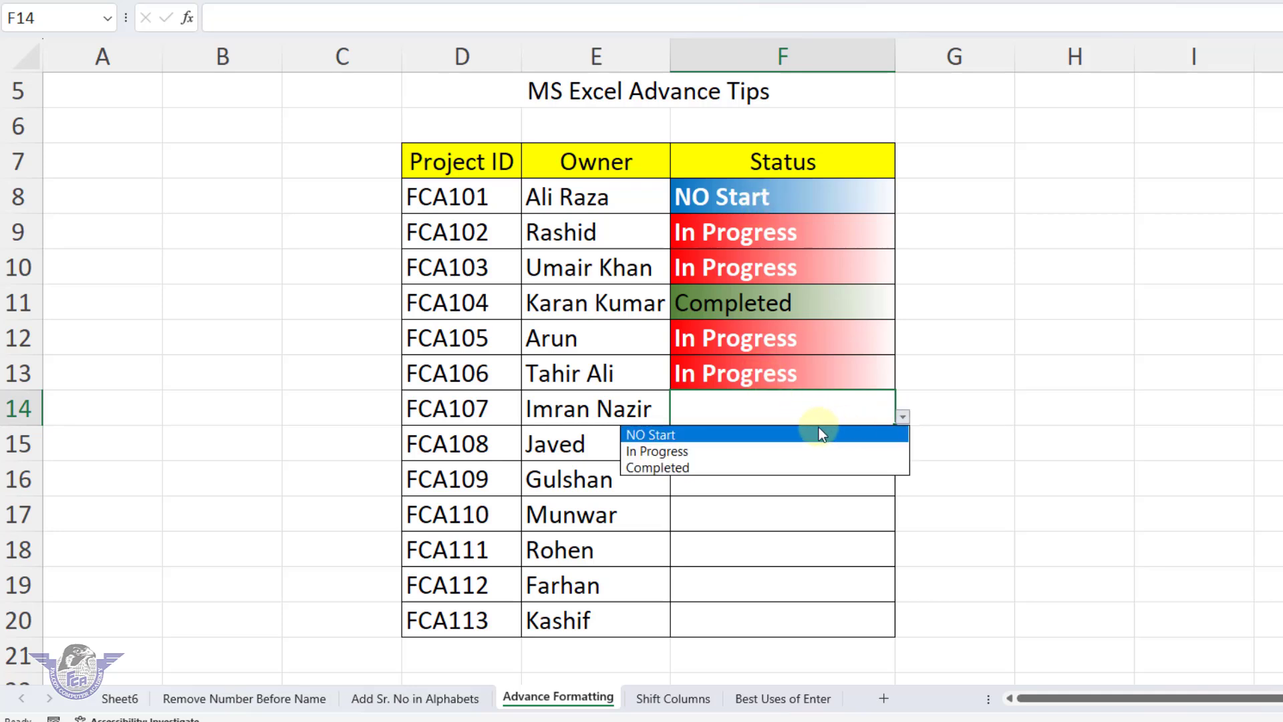
click(739, 452)
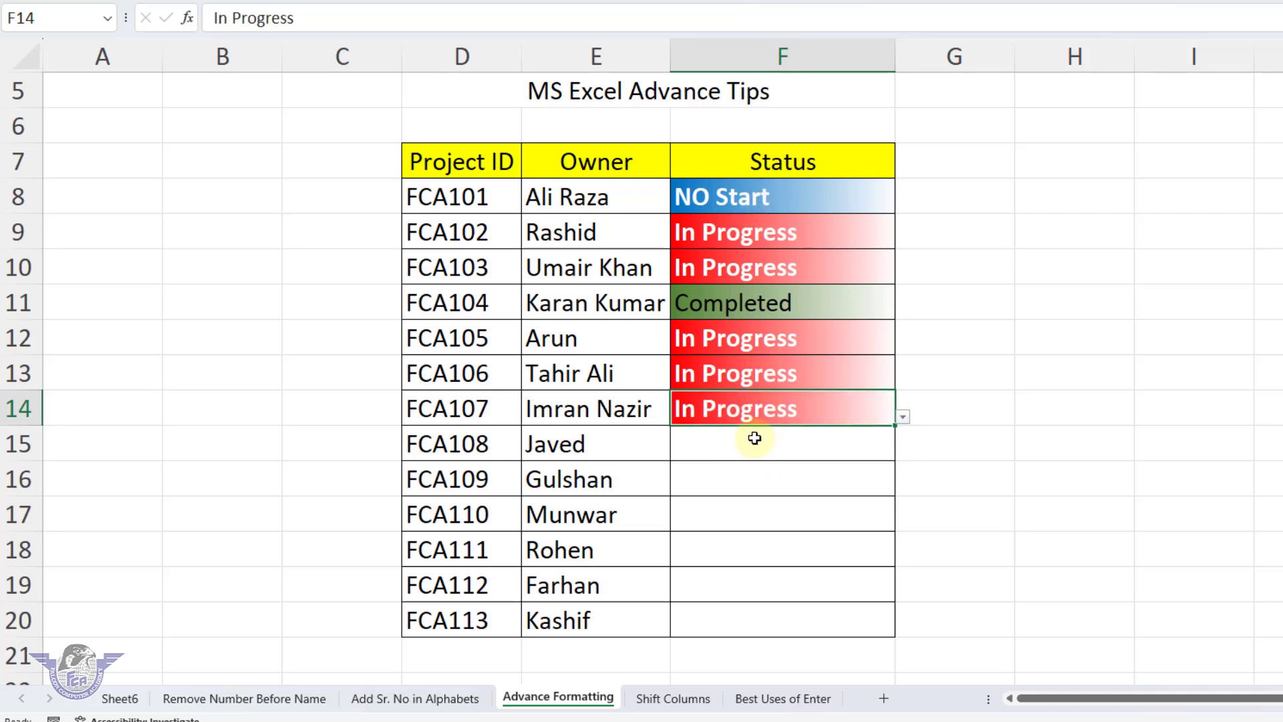
click(755, 441)
click(902, 452)
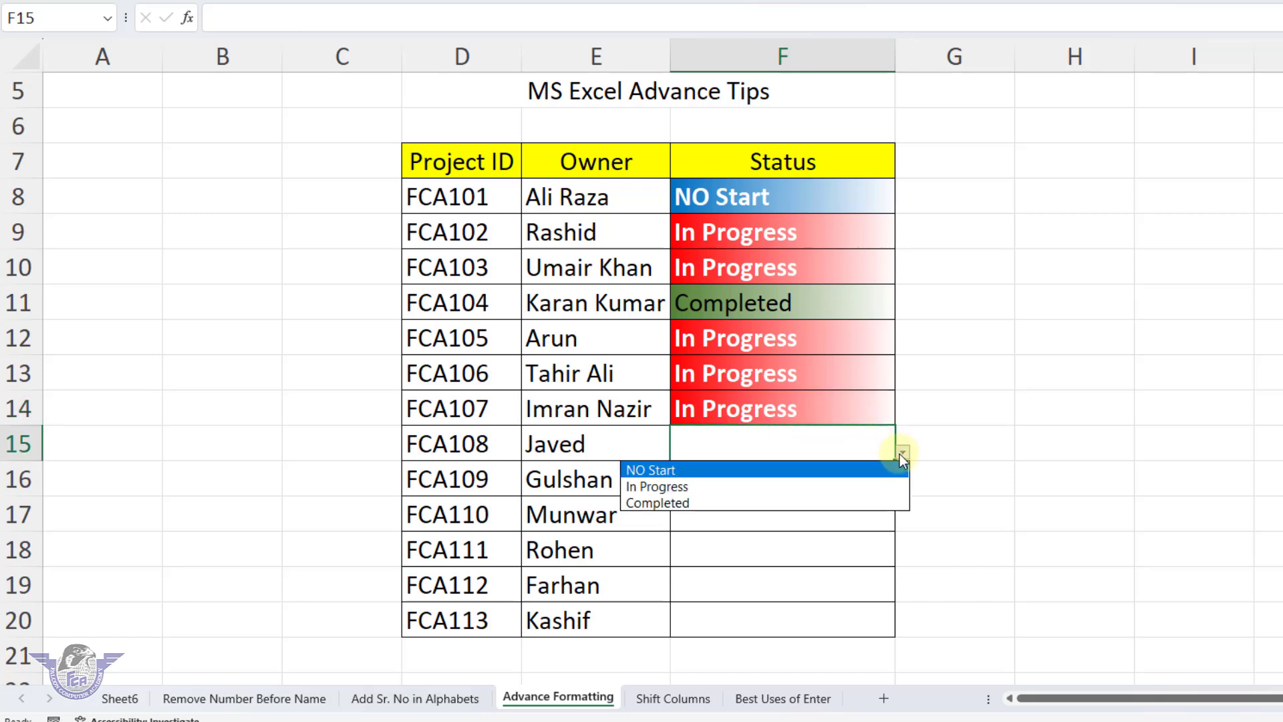
click(720, 502)
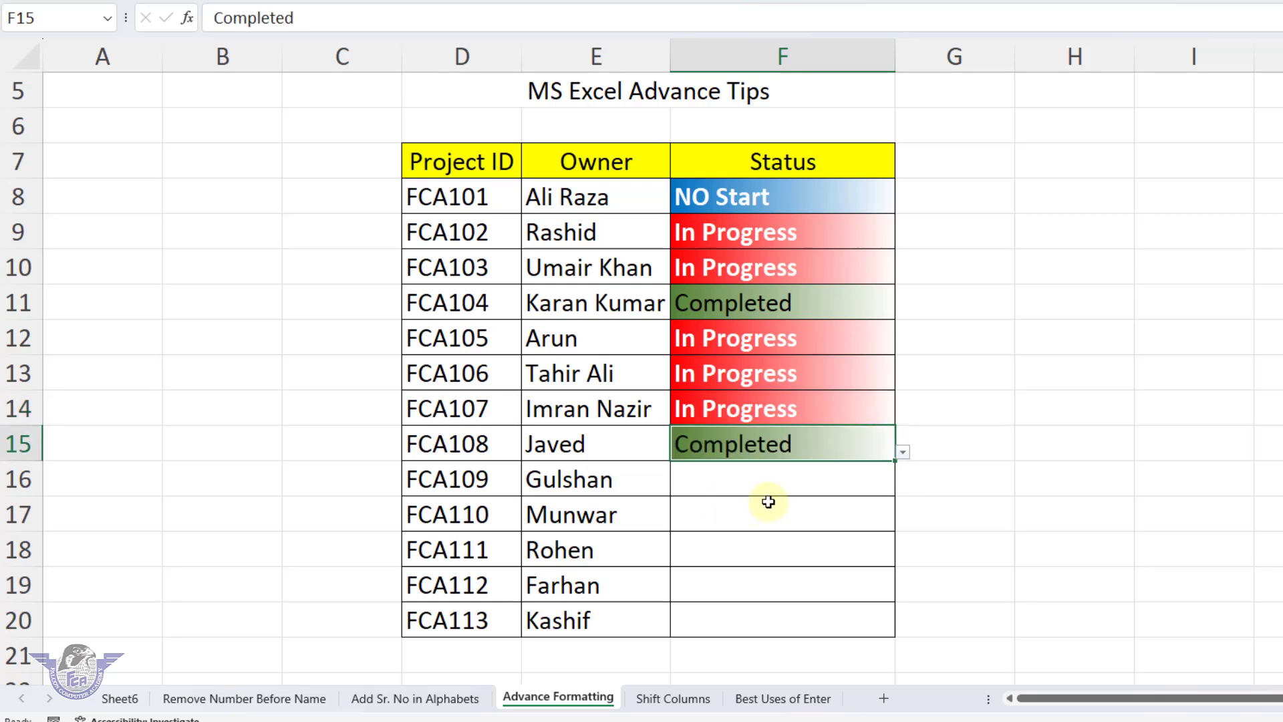
click(828, 482)
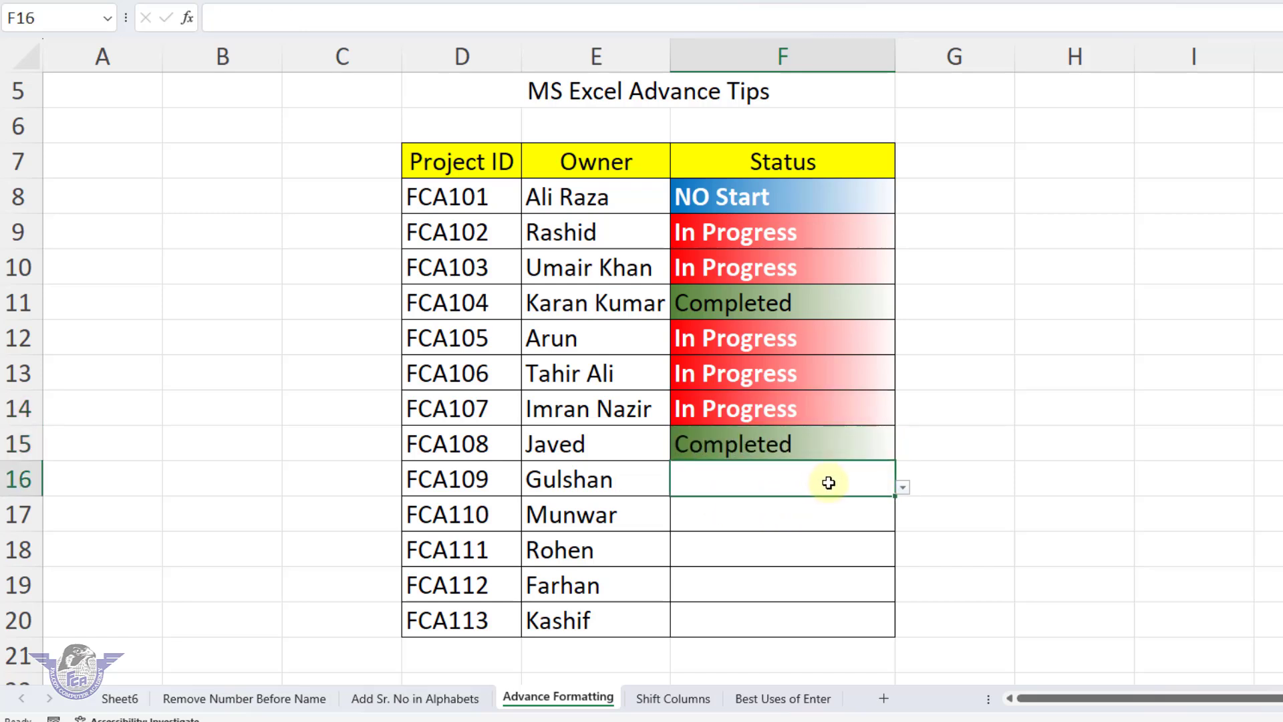
click(903, 488)
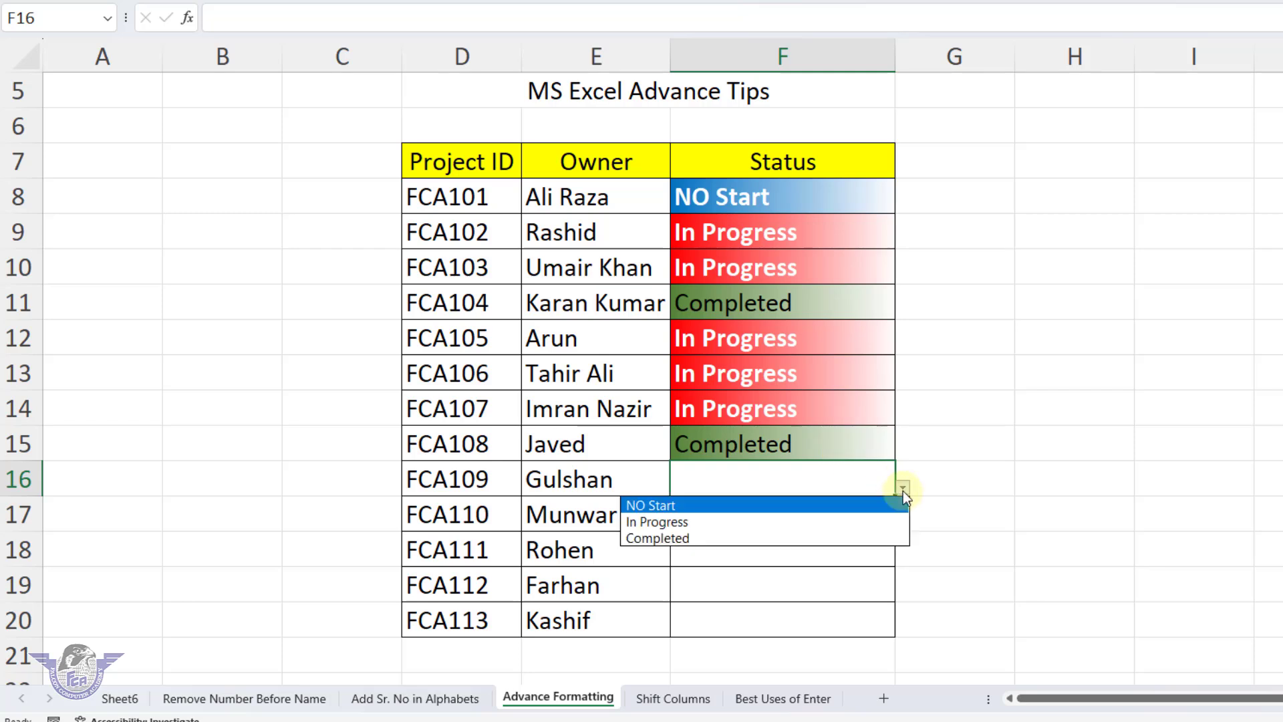
click(686, 506)
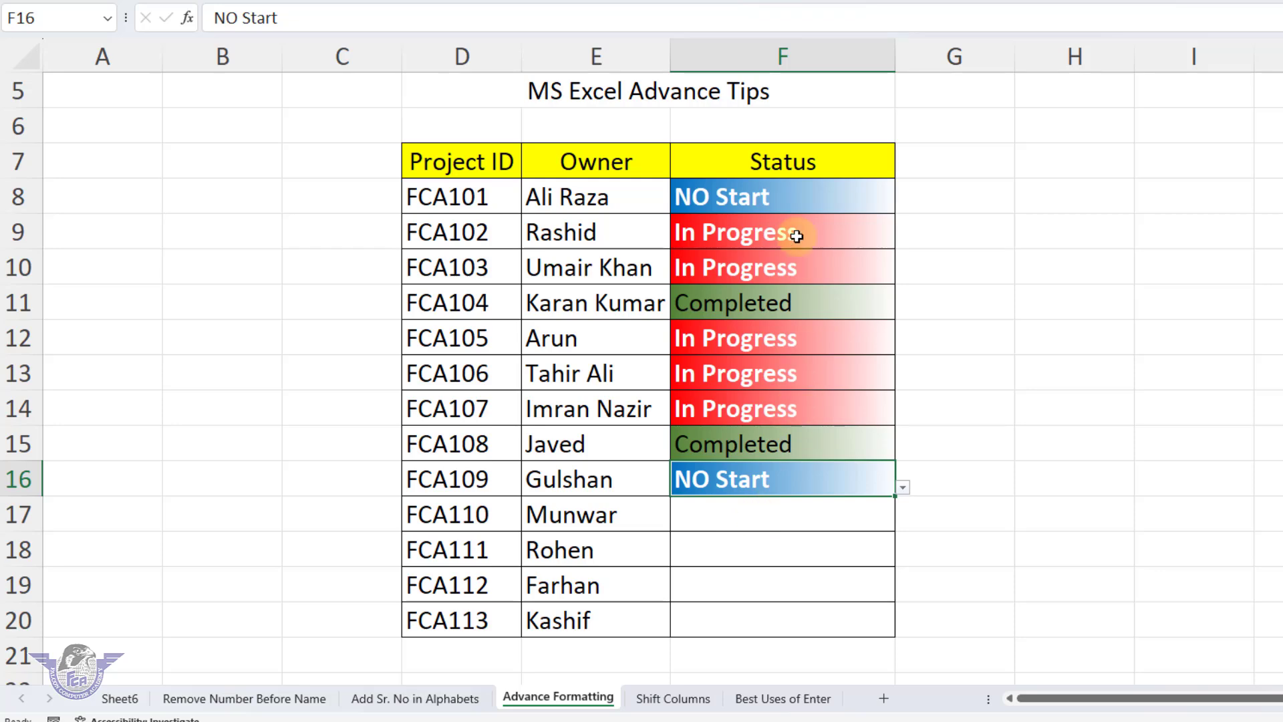
- Clear the conditional formatting rules from the Status cells F8:F20
drag(773, 191, 773, 620)
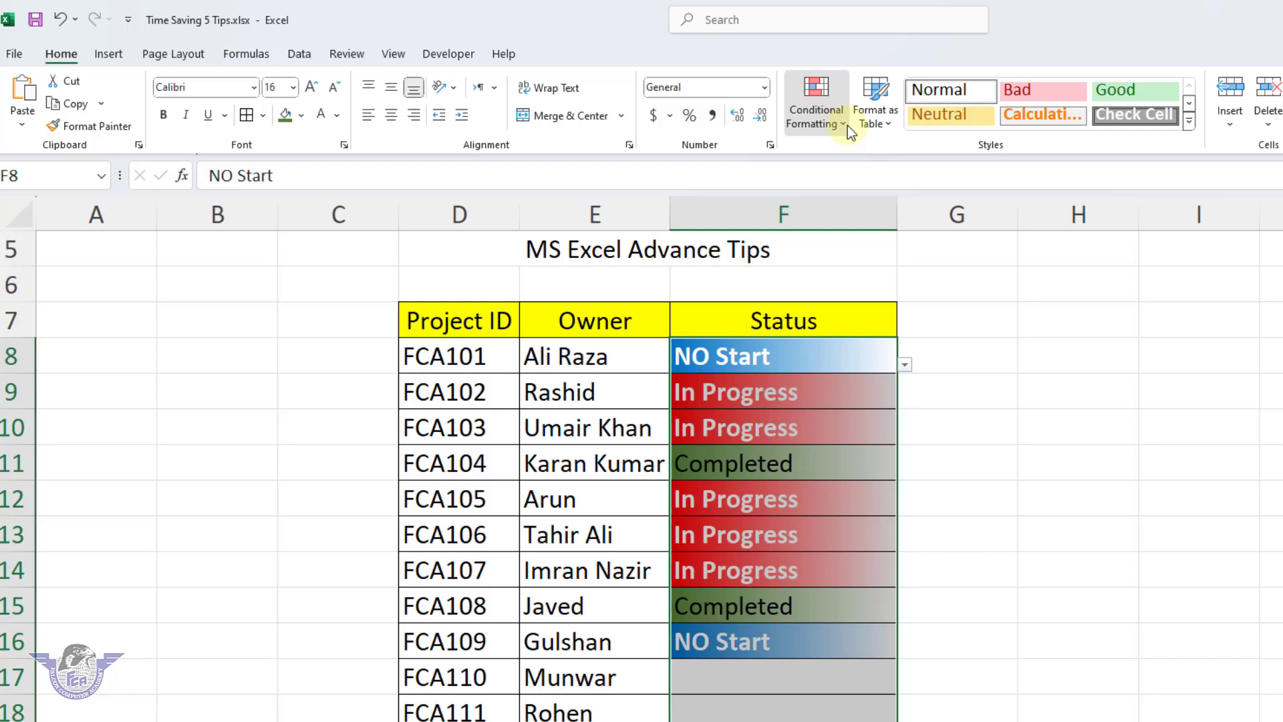
click(848, 125)
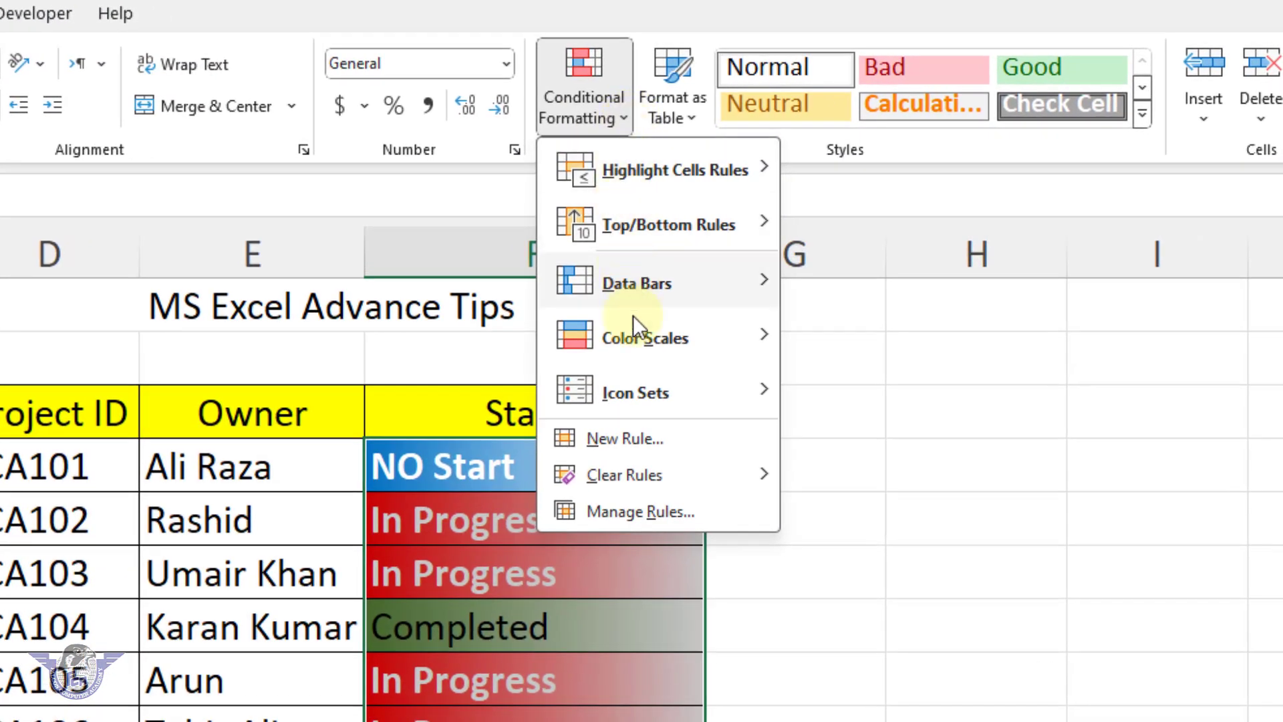
mouse_move(723, 447)
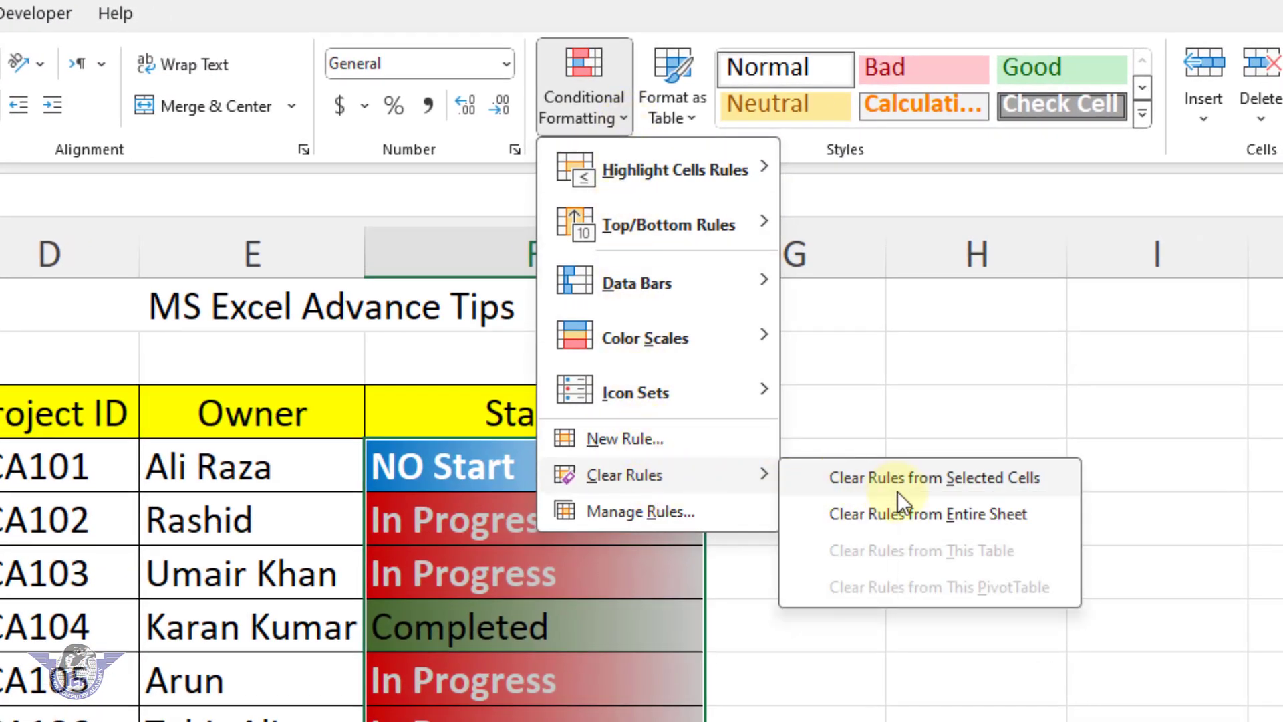
click(929, 488)
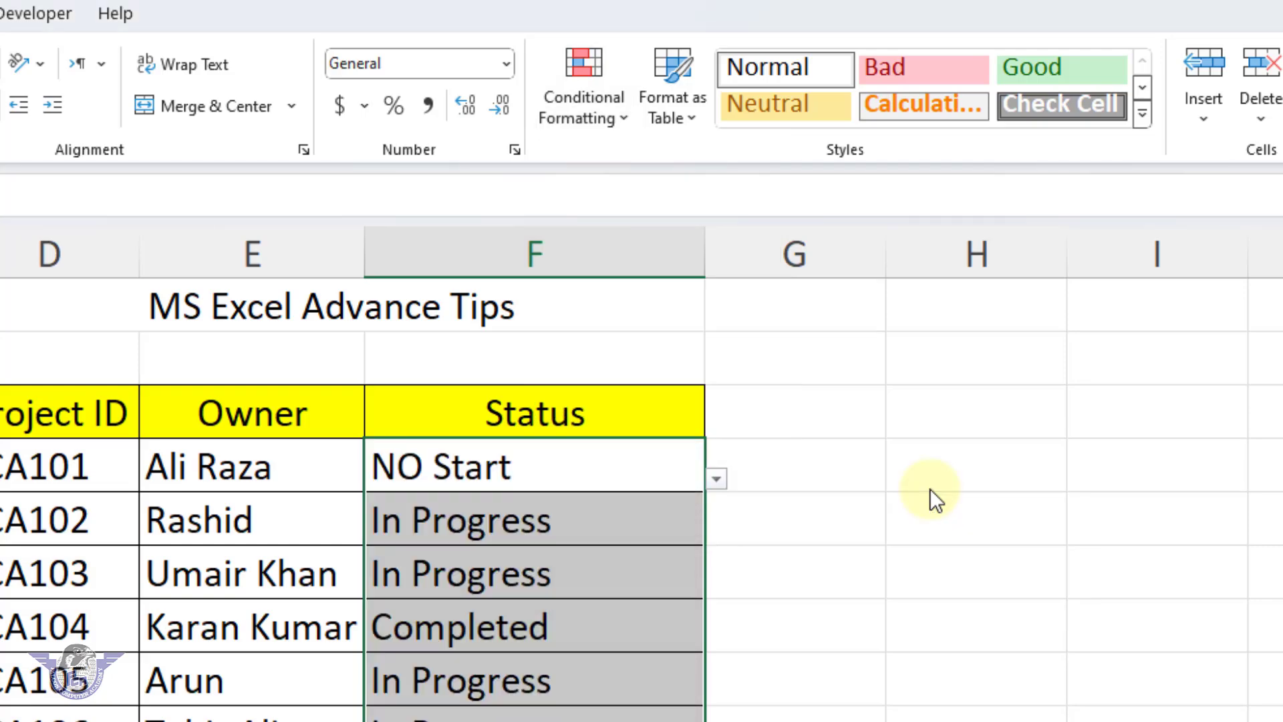
click(667, 481)
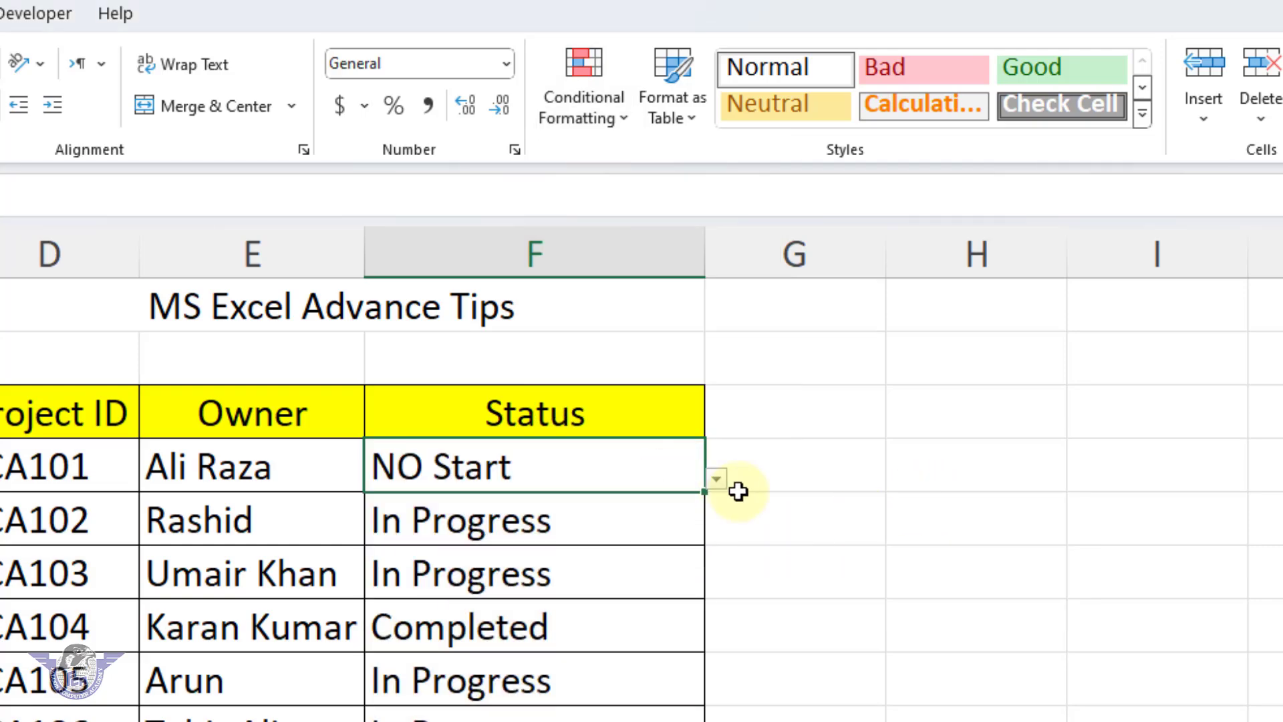
- Clear all data validation settings from the Status cells F8:F20 and delete their entries
drag(640, 472, 613, 721)
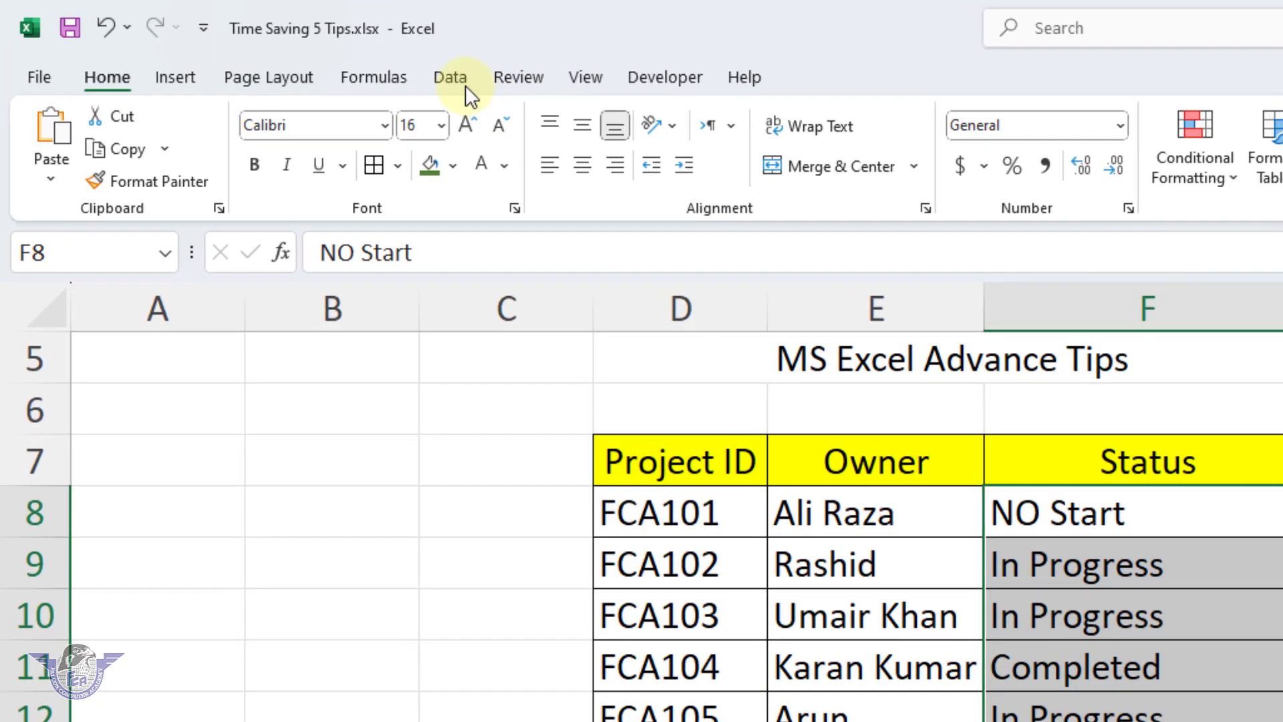
click(334, 24)
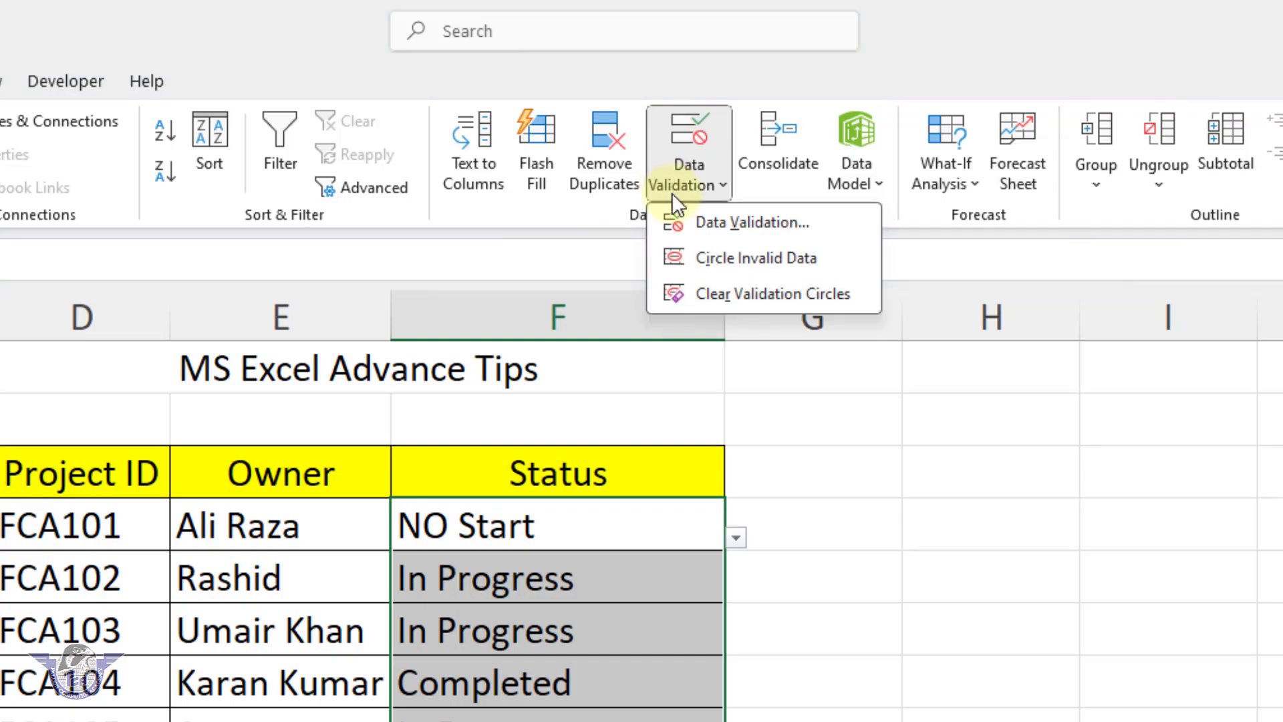
click(695, 220)
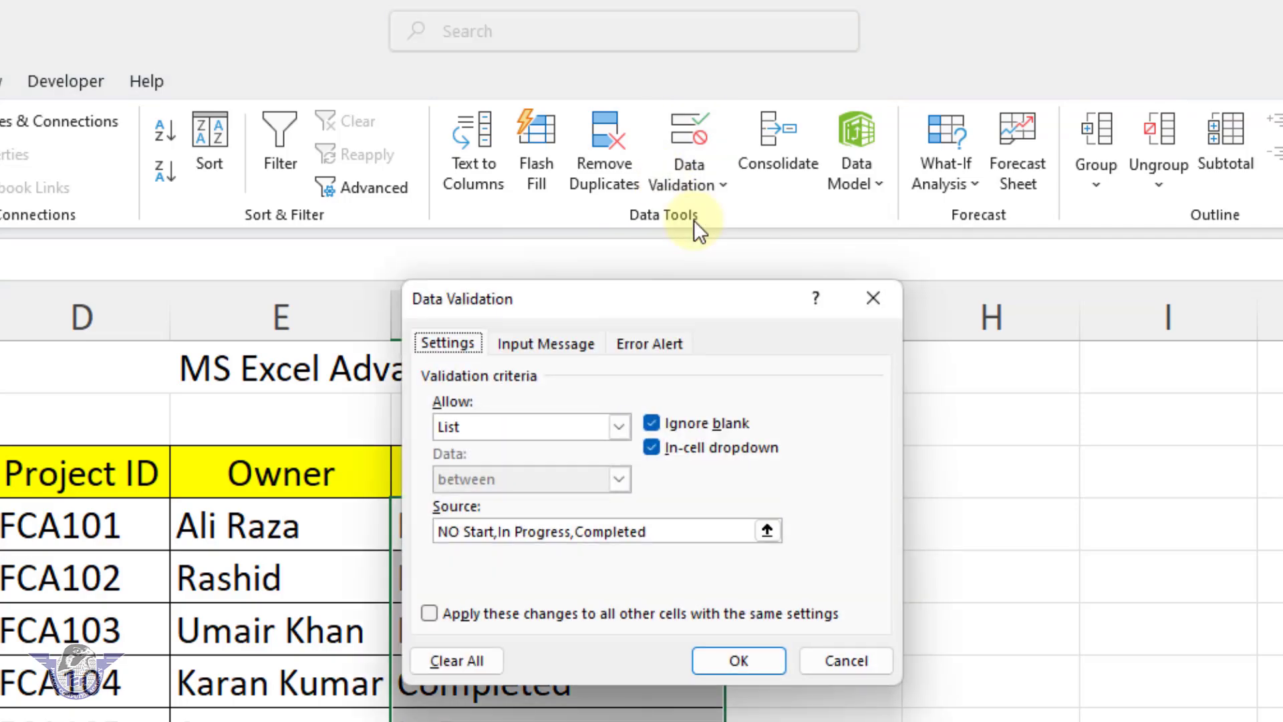
click(468, 661)
click(738, 660)
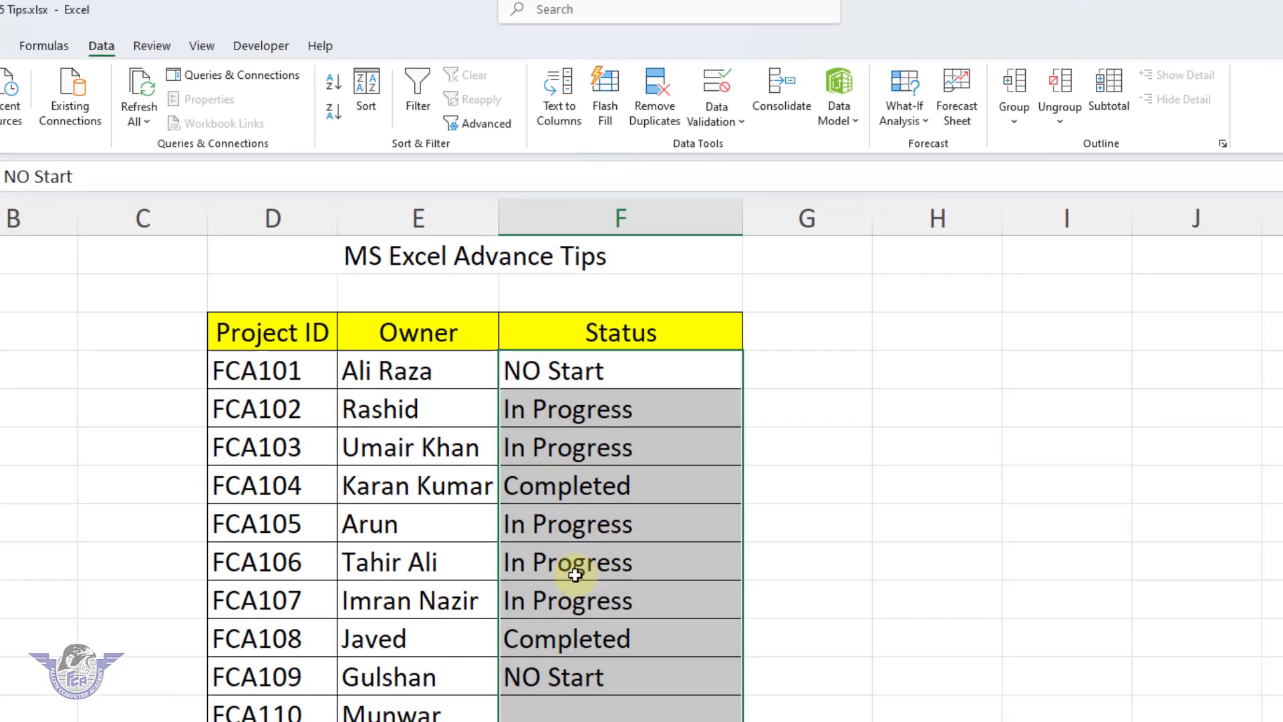
click(648, 460)
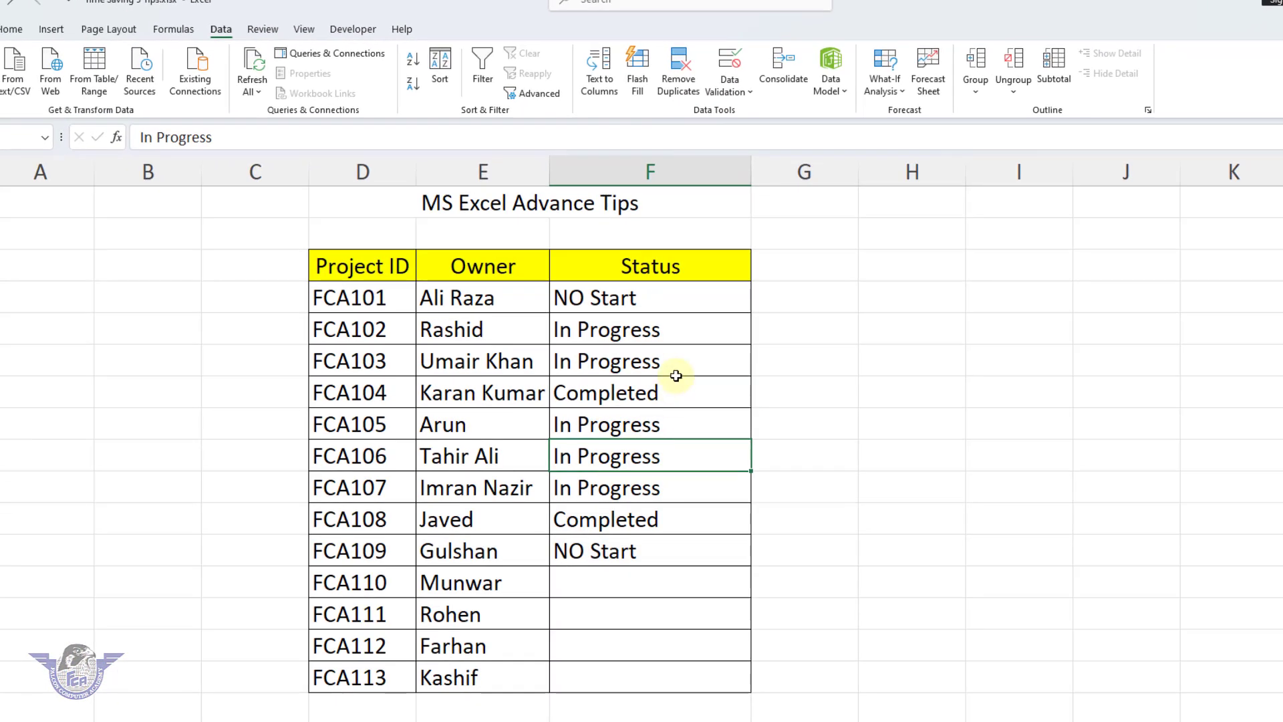
drag(645, 371, 650, 677)
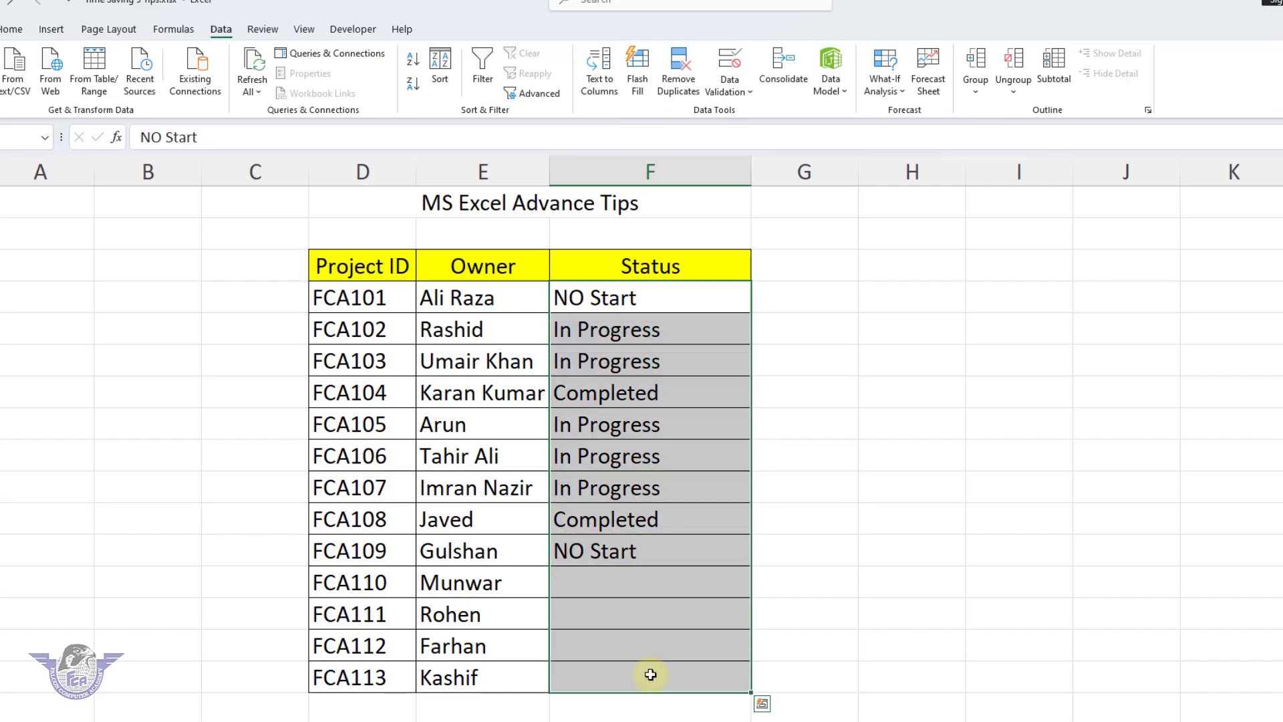
key(Delete)
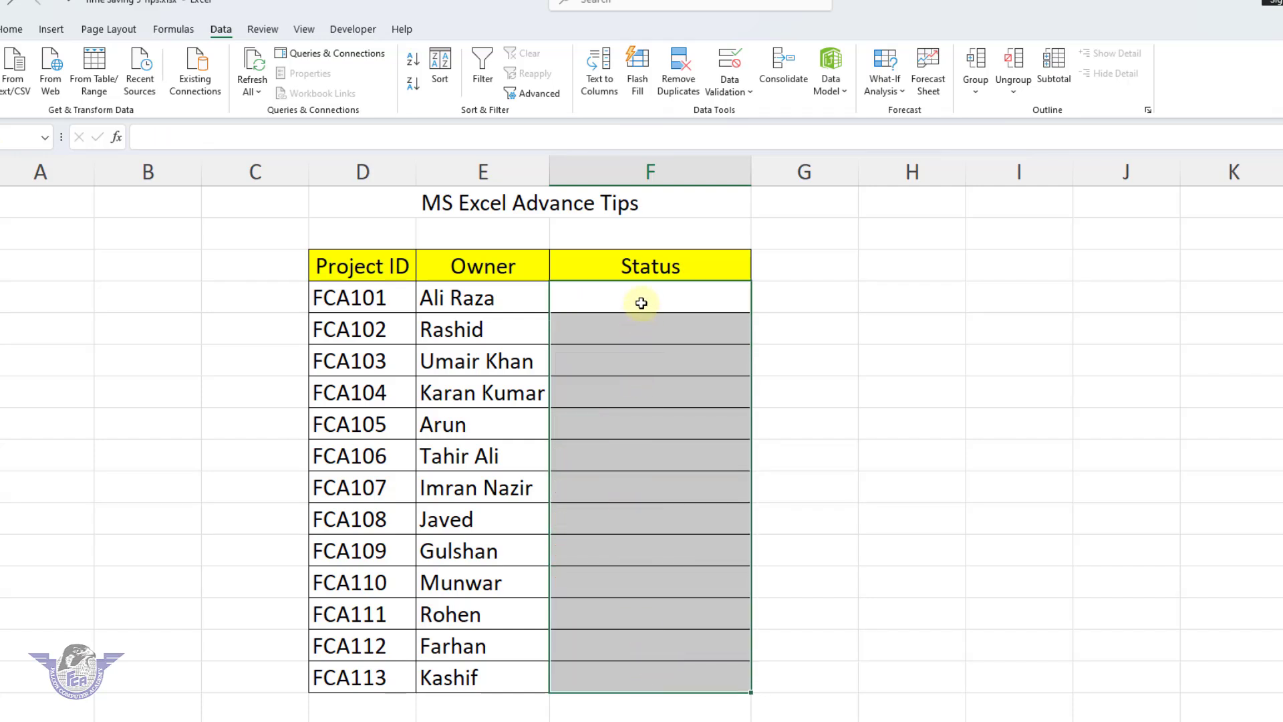
- Apply data validation to the empty Status cells F8:F20, allowing only values from a List
drag(644, 298, 638, 667)
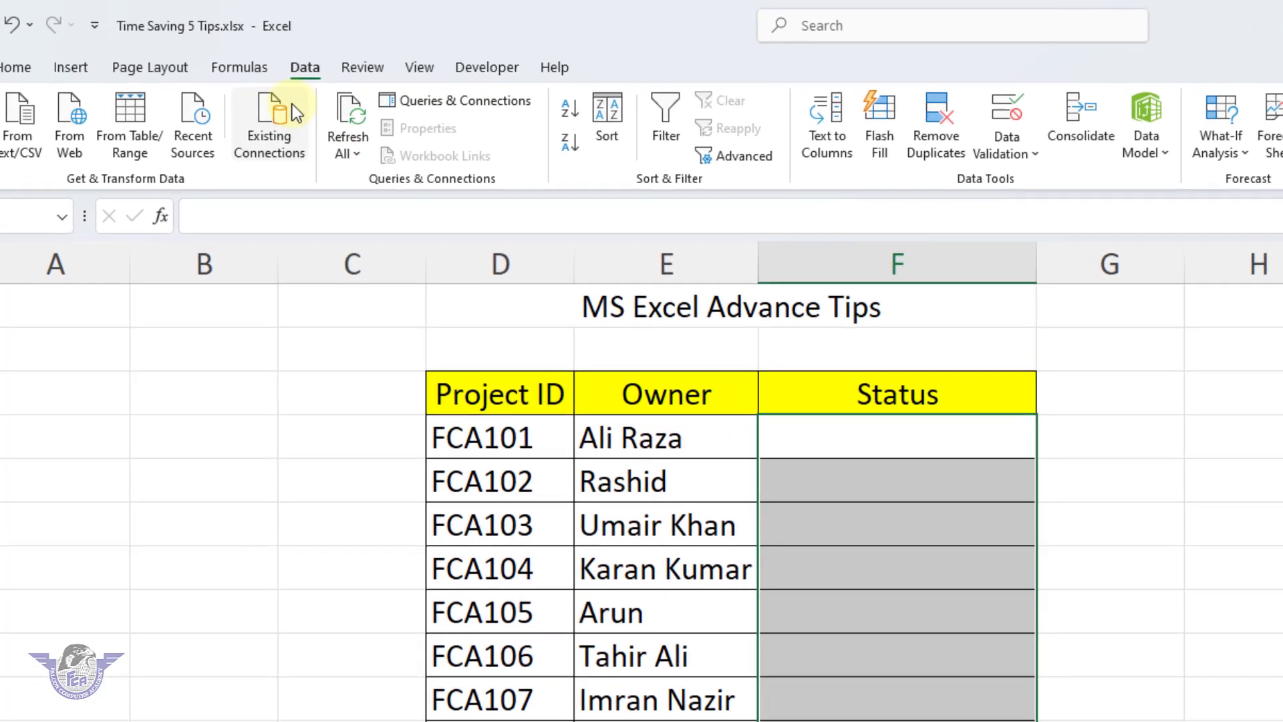
click(1009, 158)
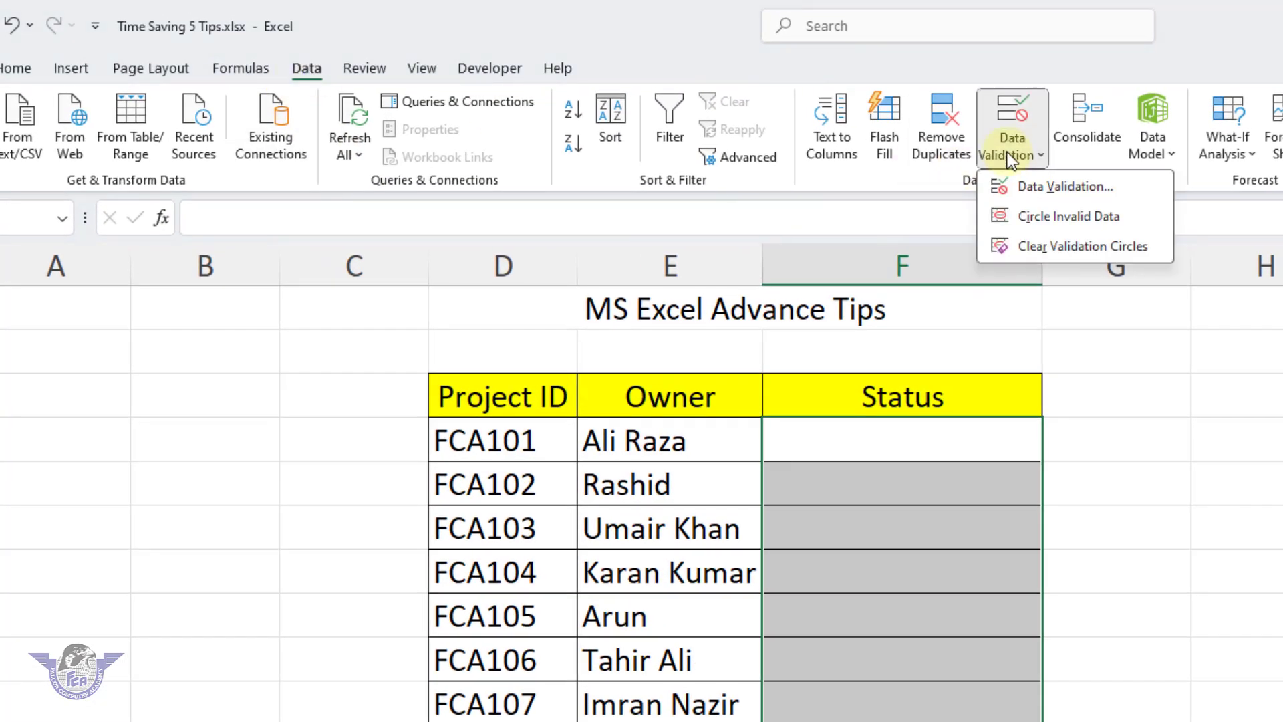
click(1028, 180)
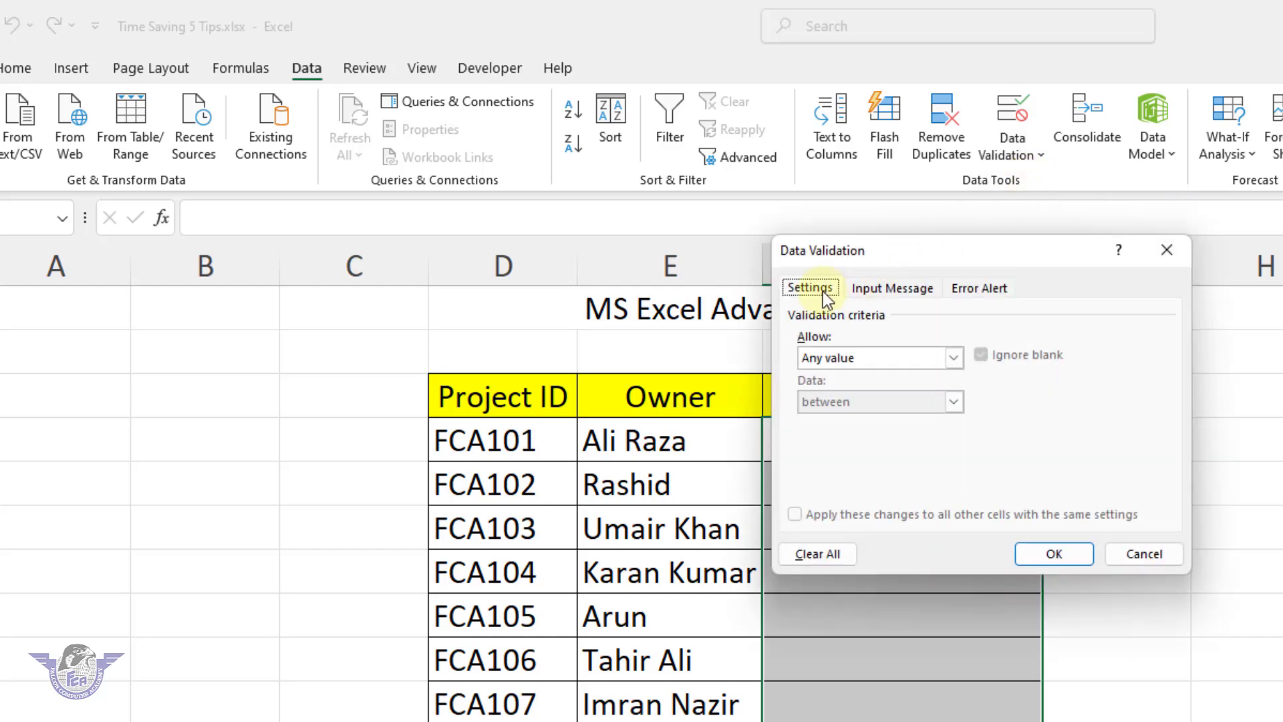
click(874, 360)
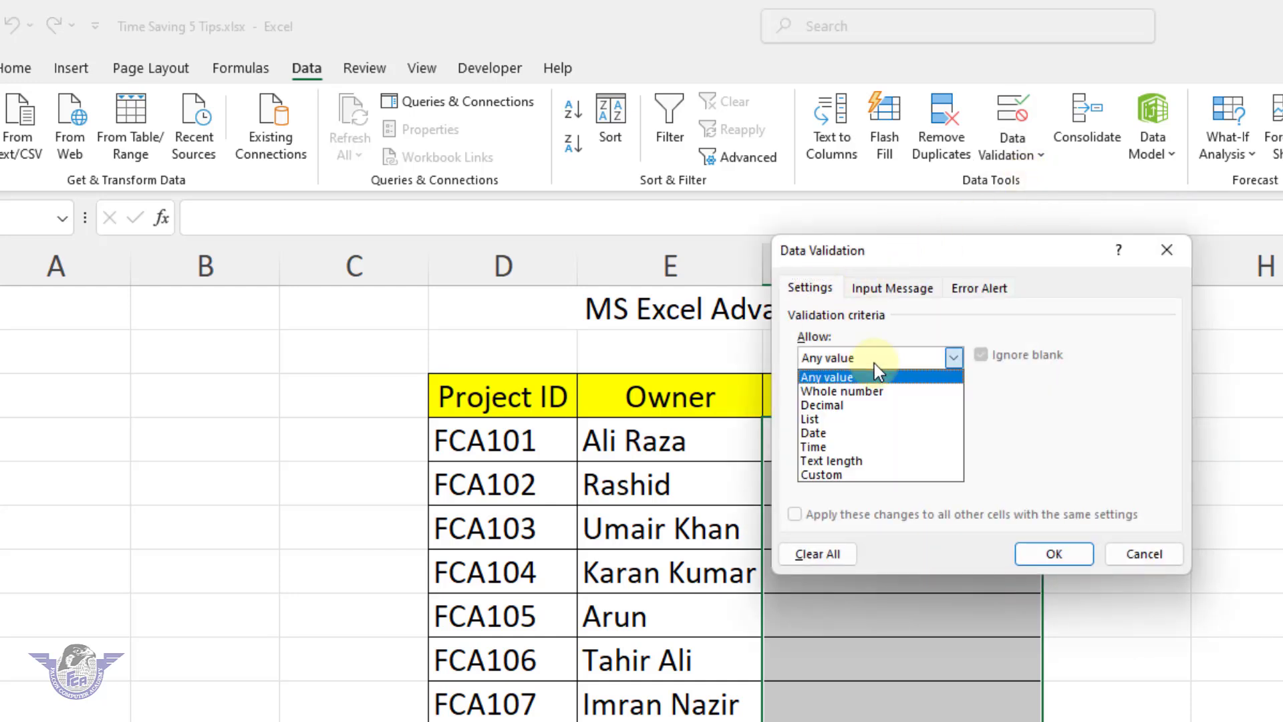
click(826, 418)
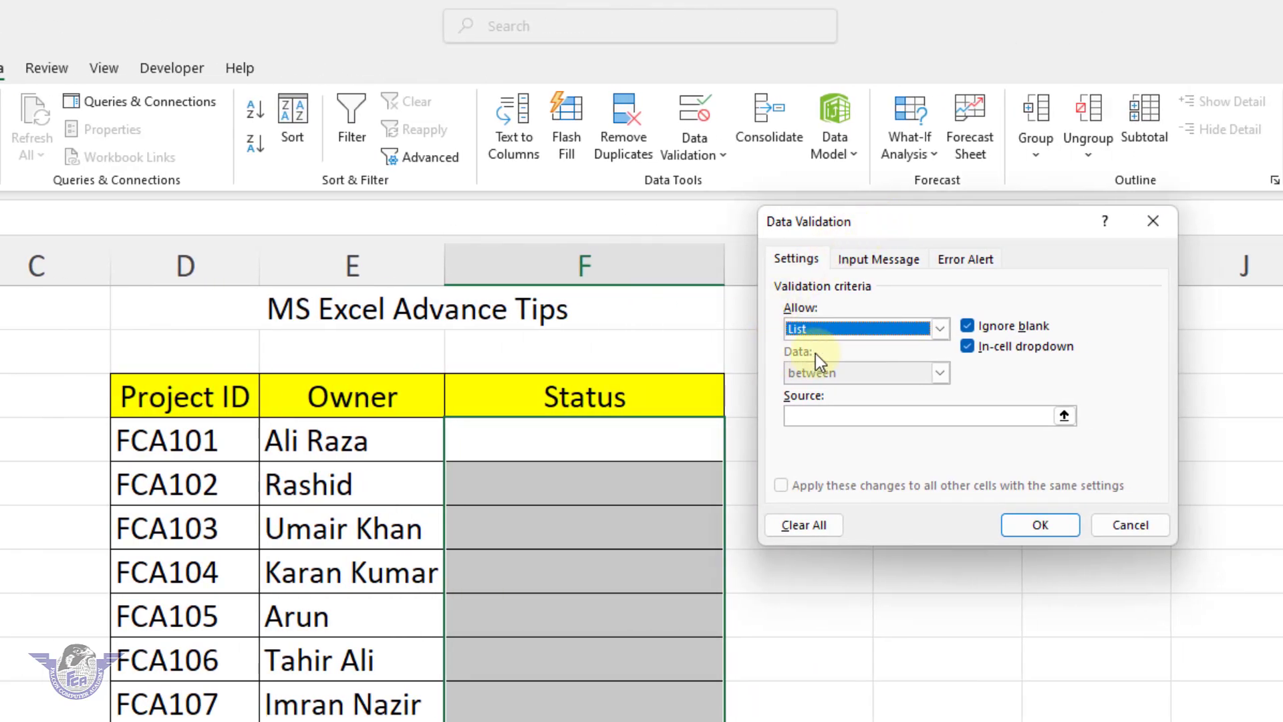
- Set the validation list's source to Completed,in Progress,No Start and apply it to the Status cells
click(824, 416)
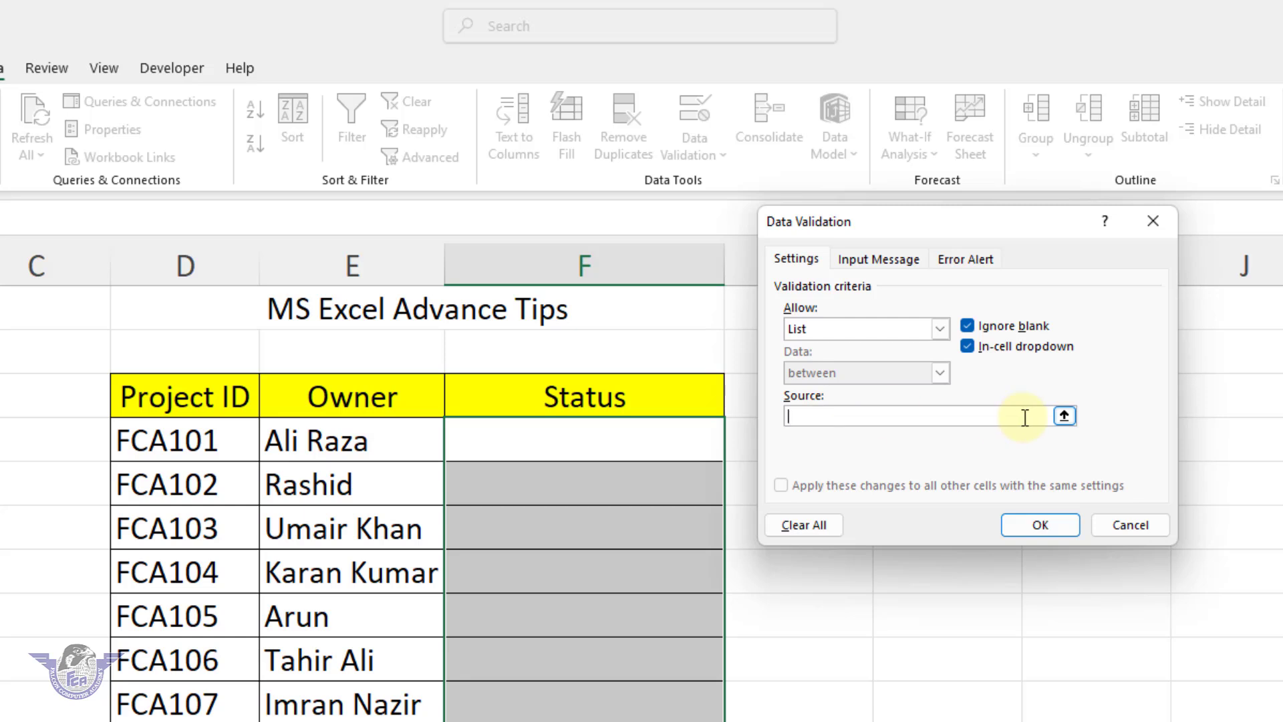
text(=)
key(BackSpace)
text(Completed,in p)
key(BackSpace)
text(Pro)
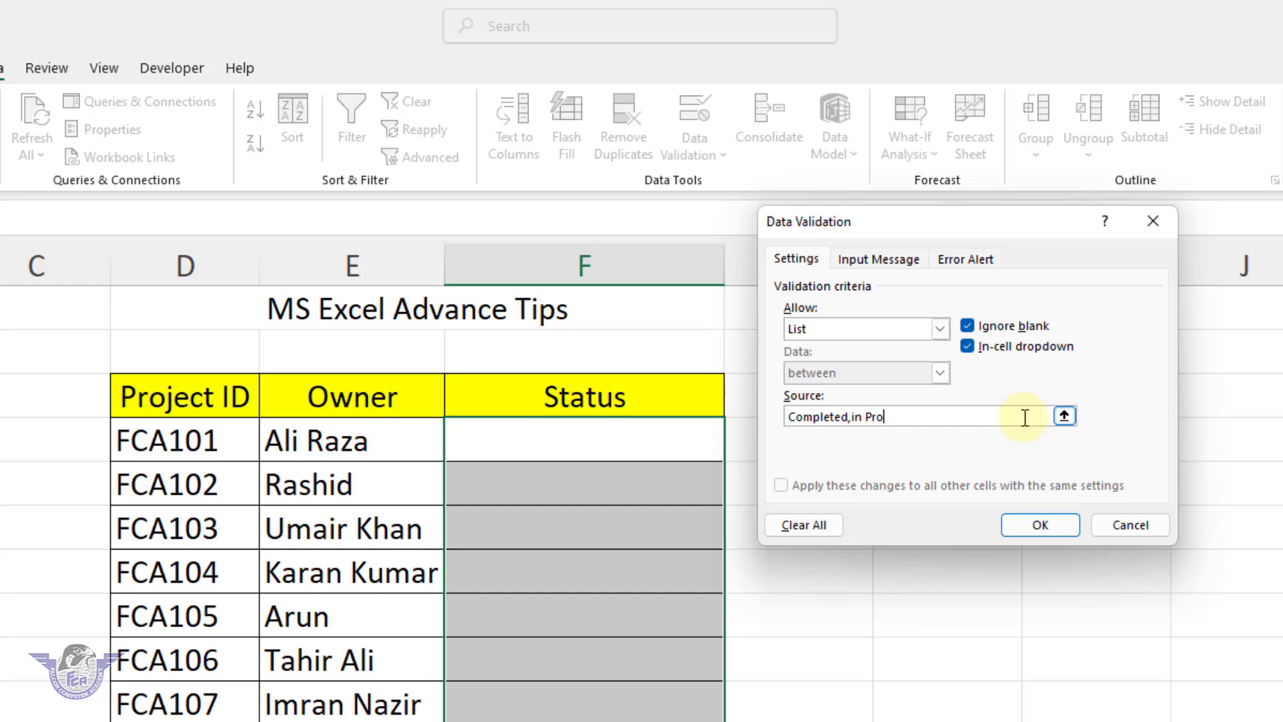
text(gress,No Start)
click(1053, 524)
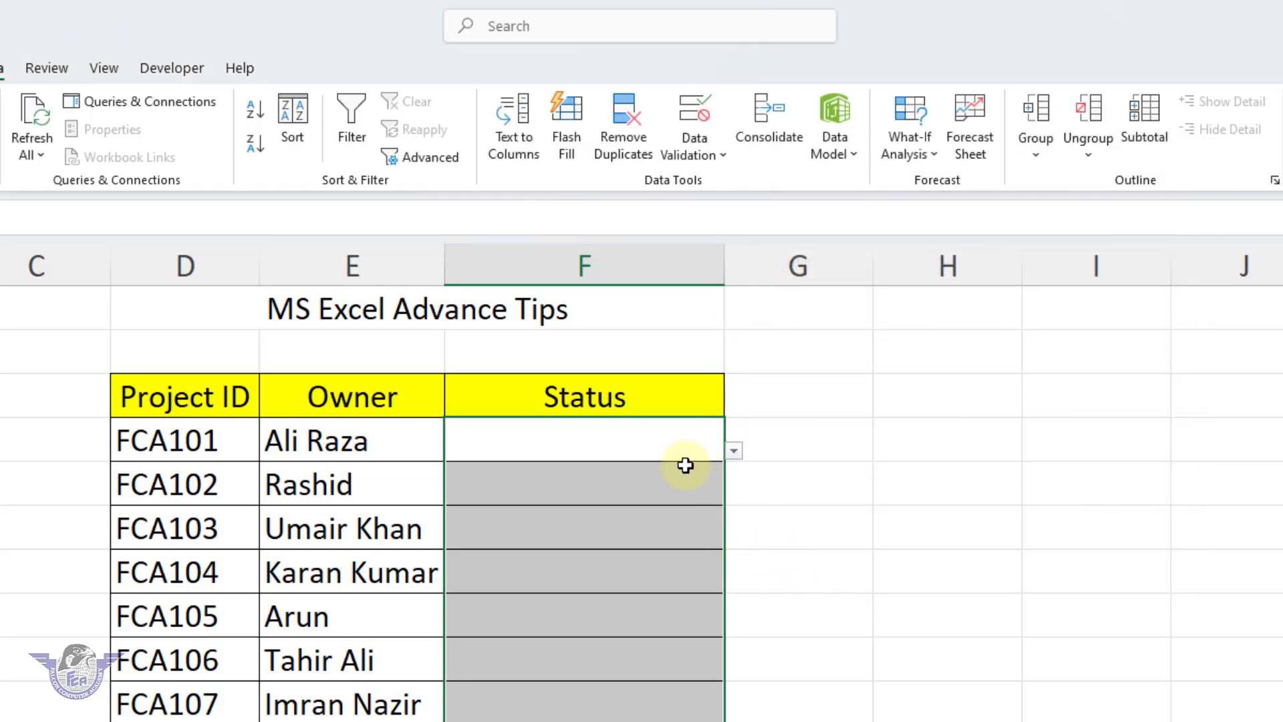
- Check the status options offered by the new dropdown list in F8
click(715, 449)
click(725, 414)
click(726, 413)
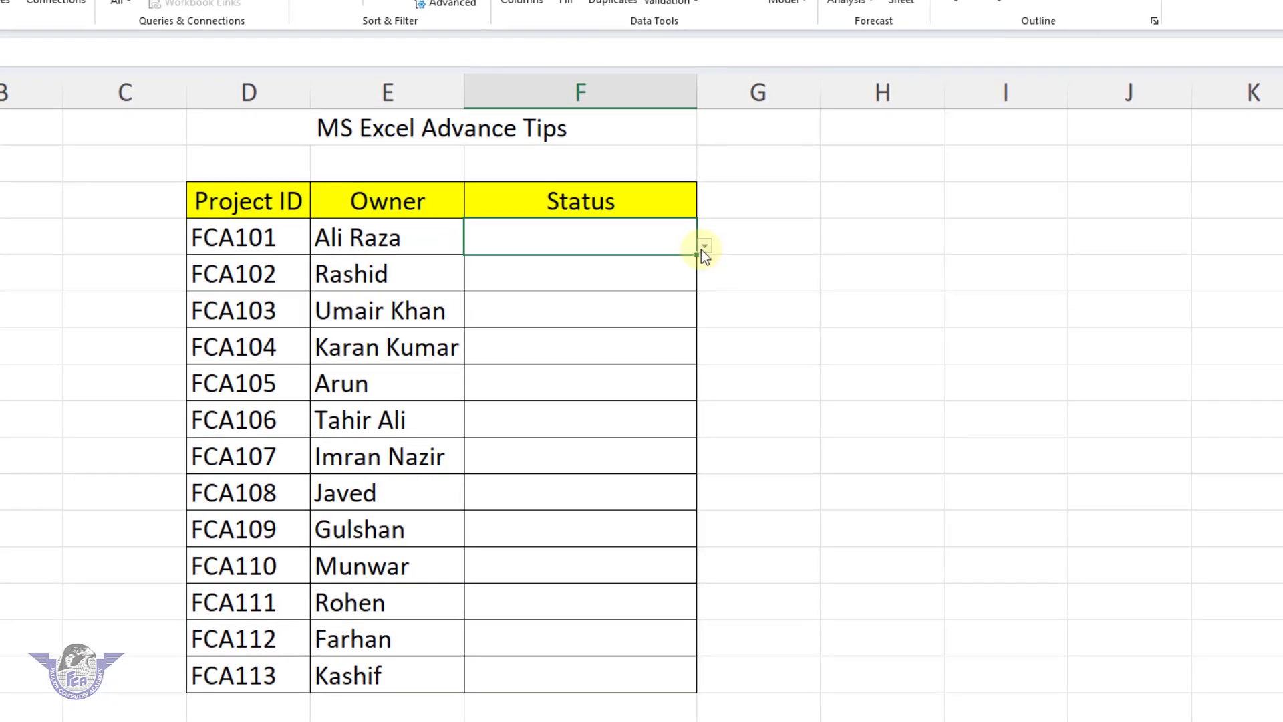
click(708, 450)
click(705, 282)
click(703, 286)
click(702, 293)
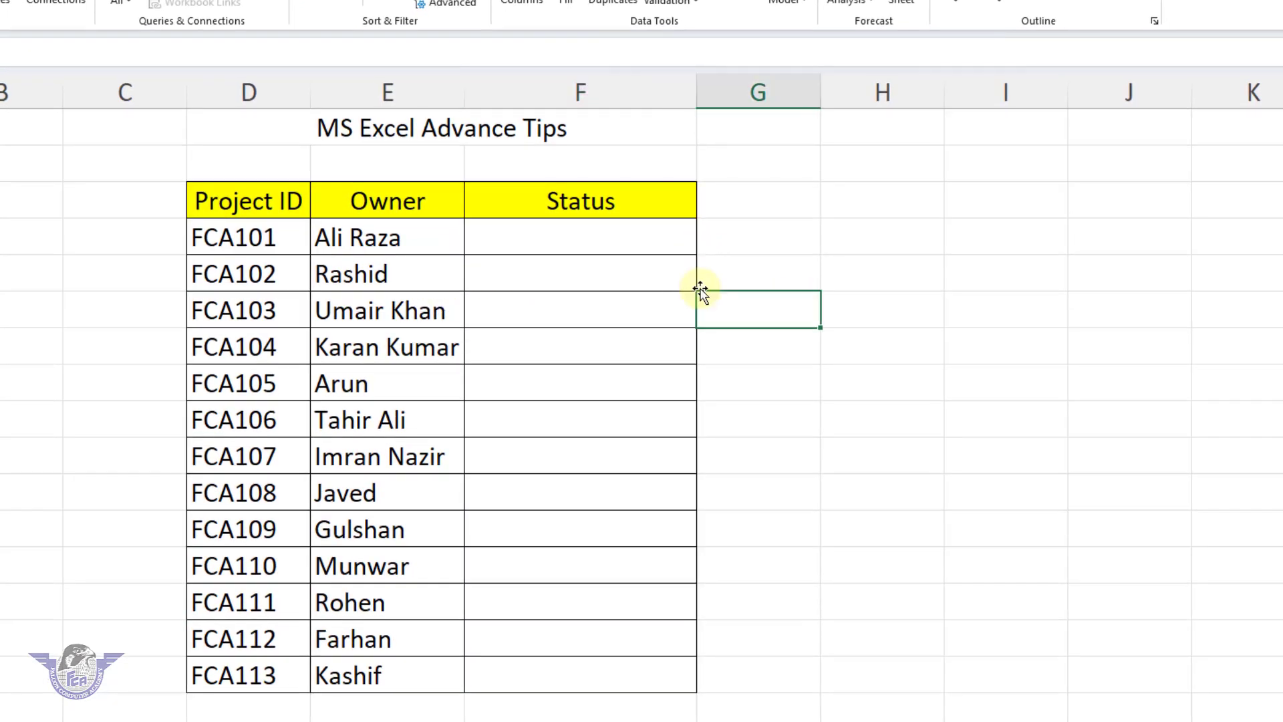
- Create a conditional formatting rule for F8:F20 that formats only cells with specific text containing Completed
drag(645, 241, 636, 664)
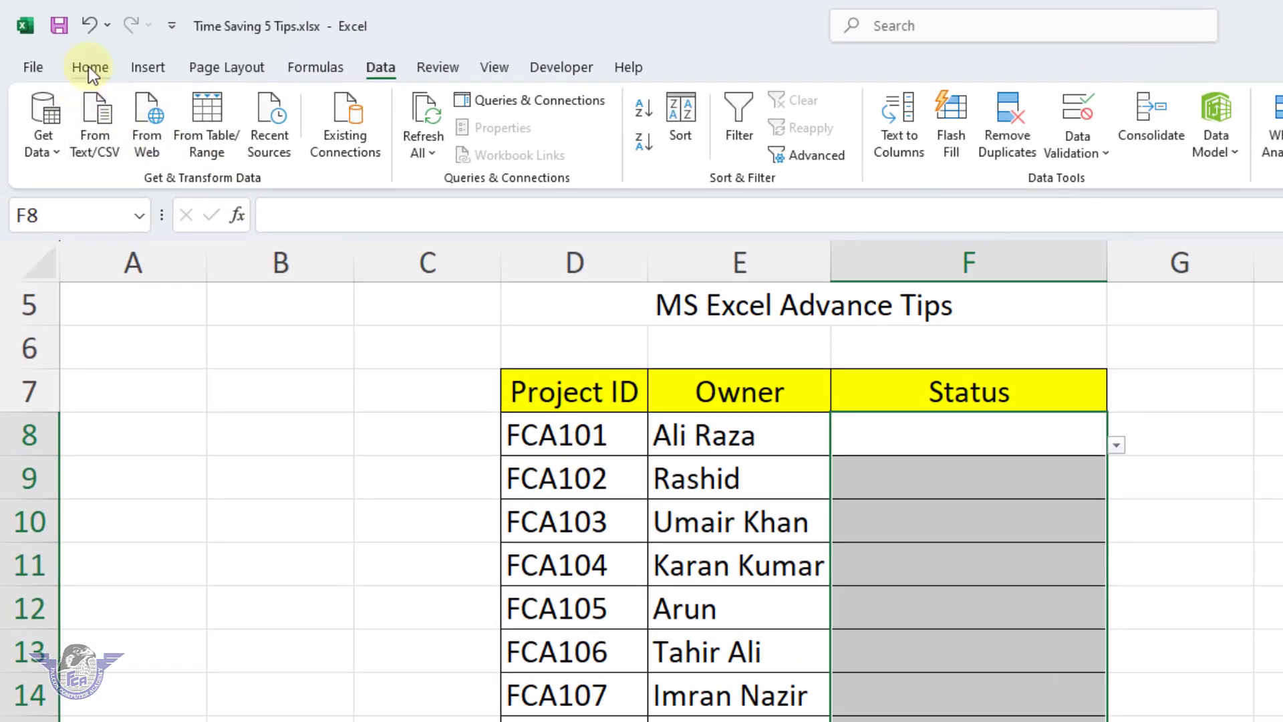
click(88, 66)
click(1020, 143)
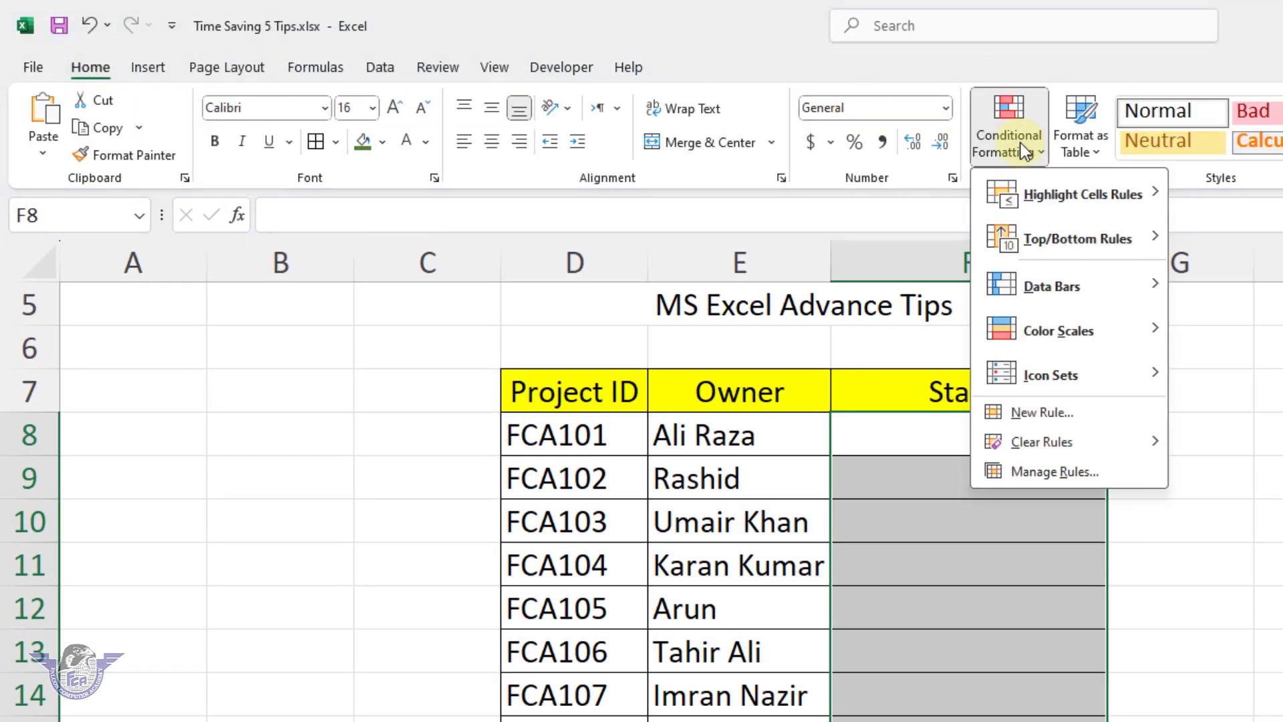
click(1041, 413)
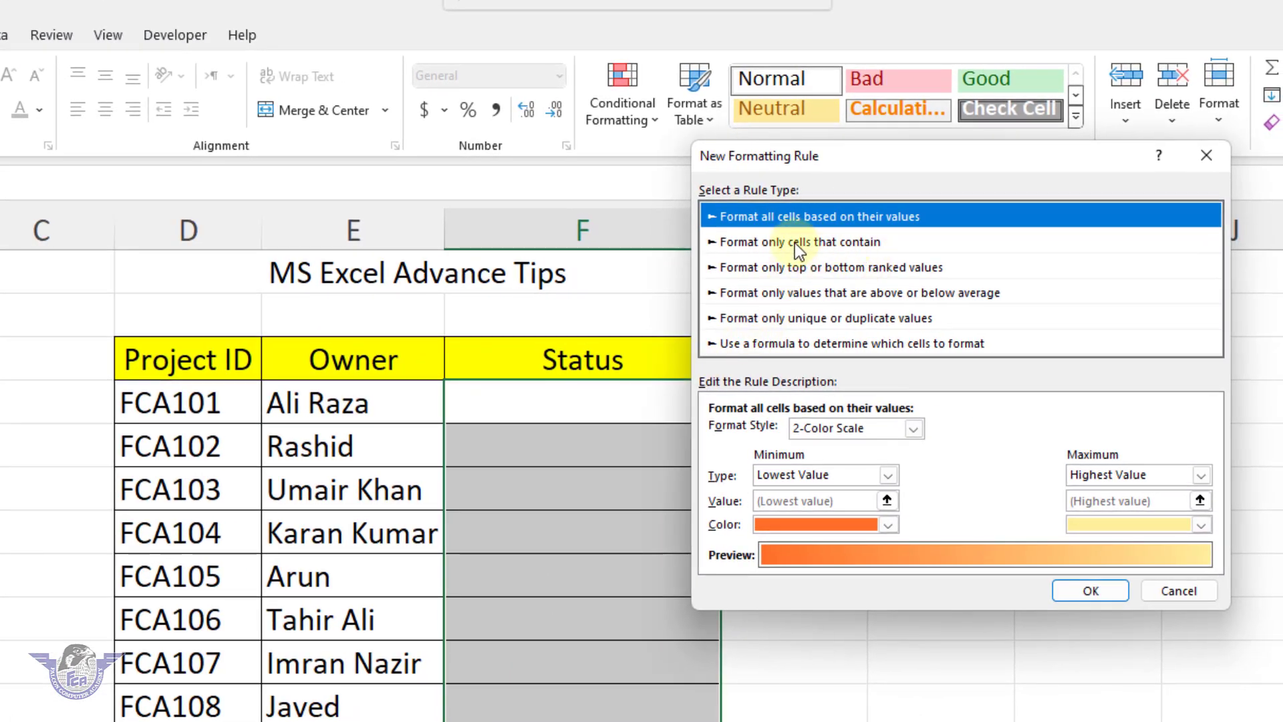
click(795, 243)
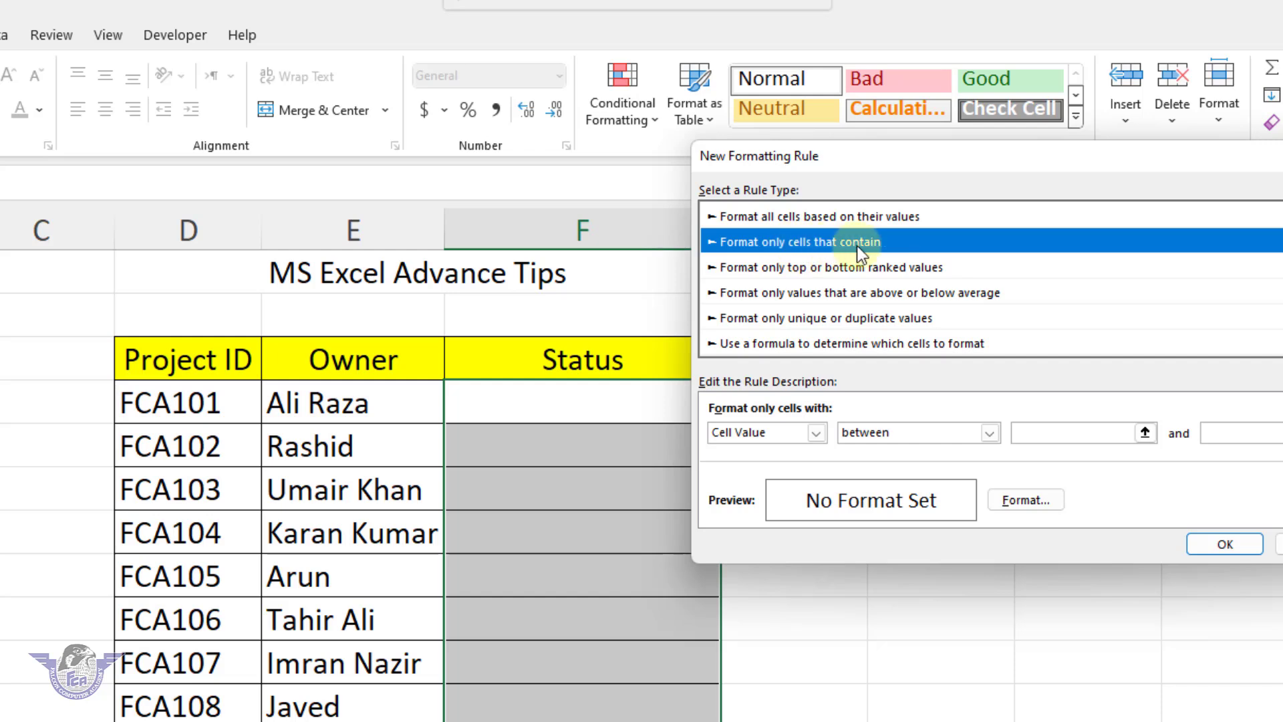
click(816, 433)
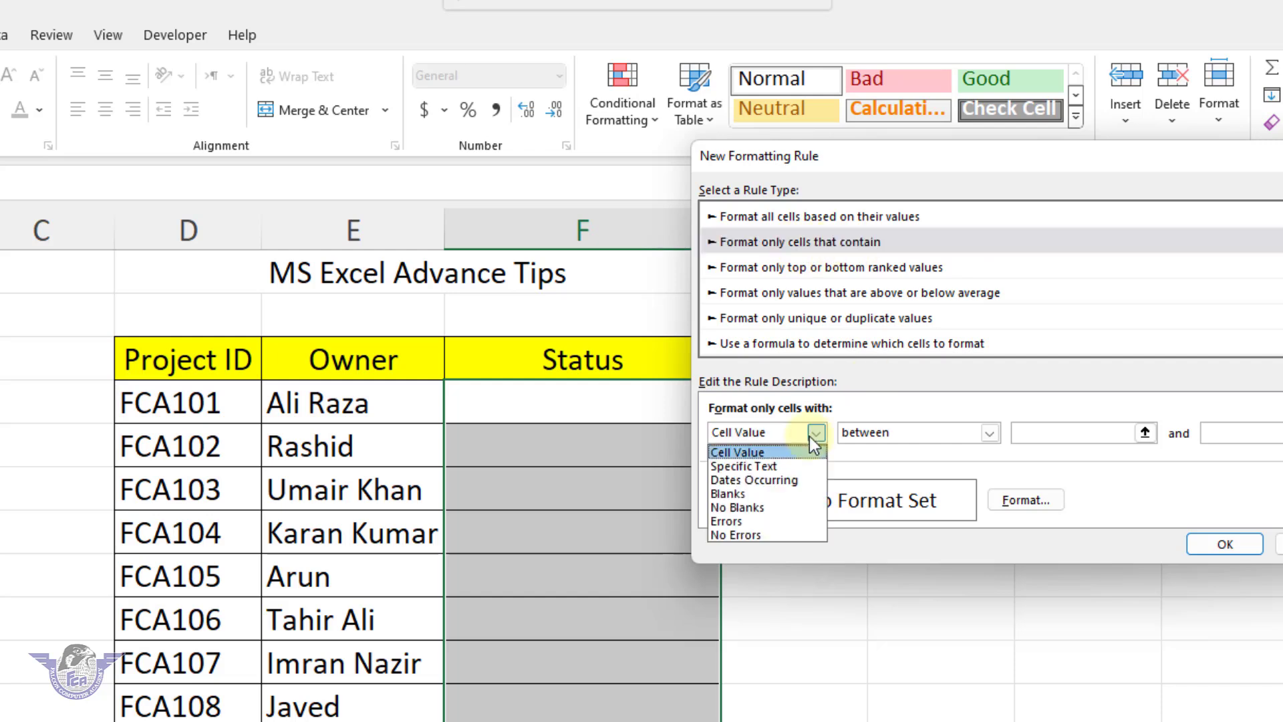
click(763, 466)
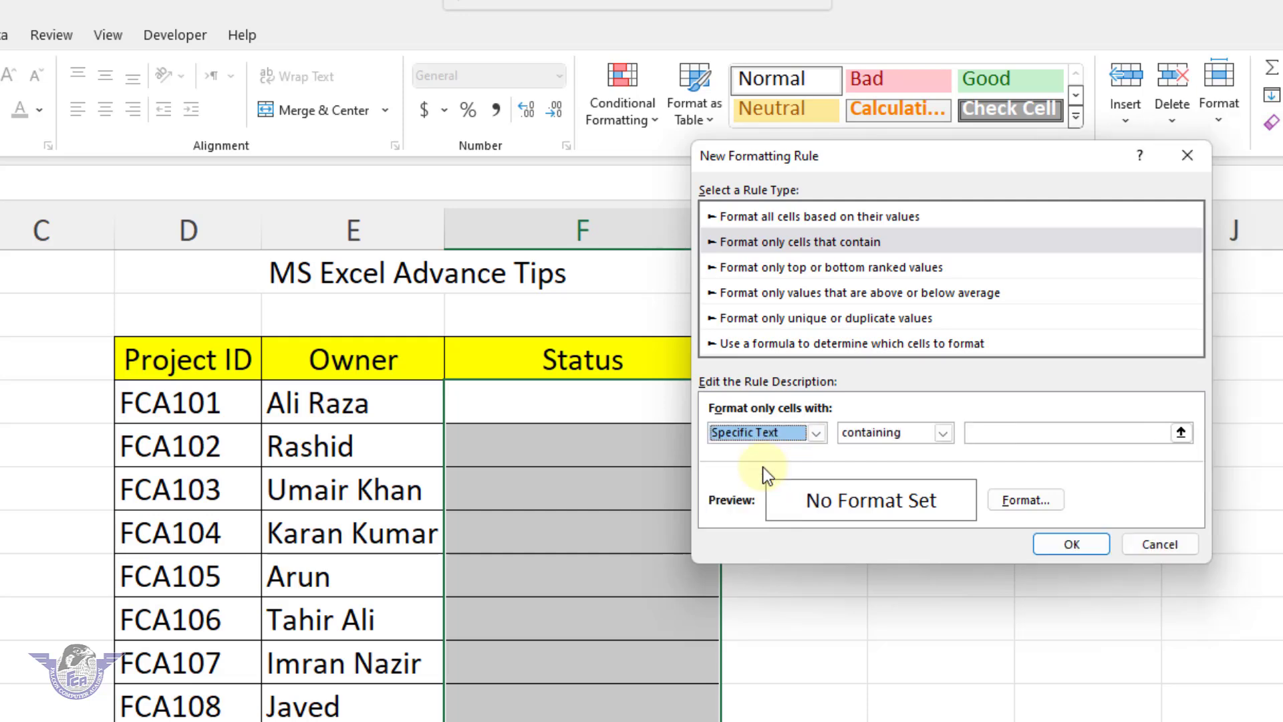
click(1022, 434)
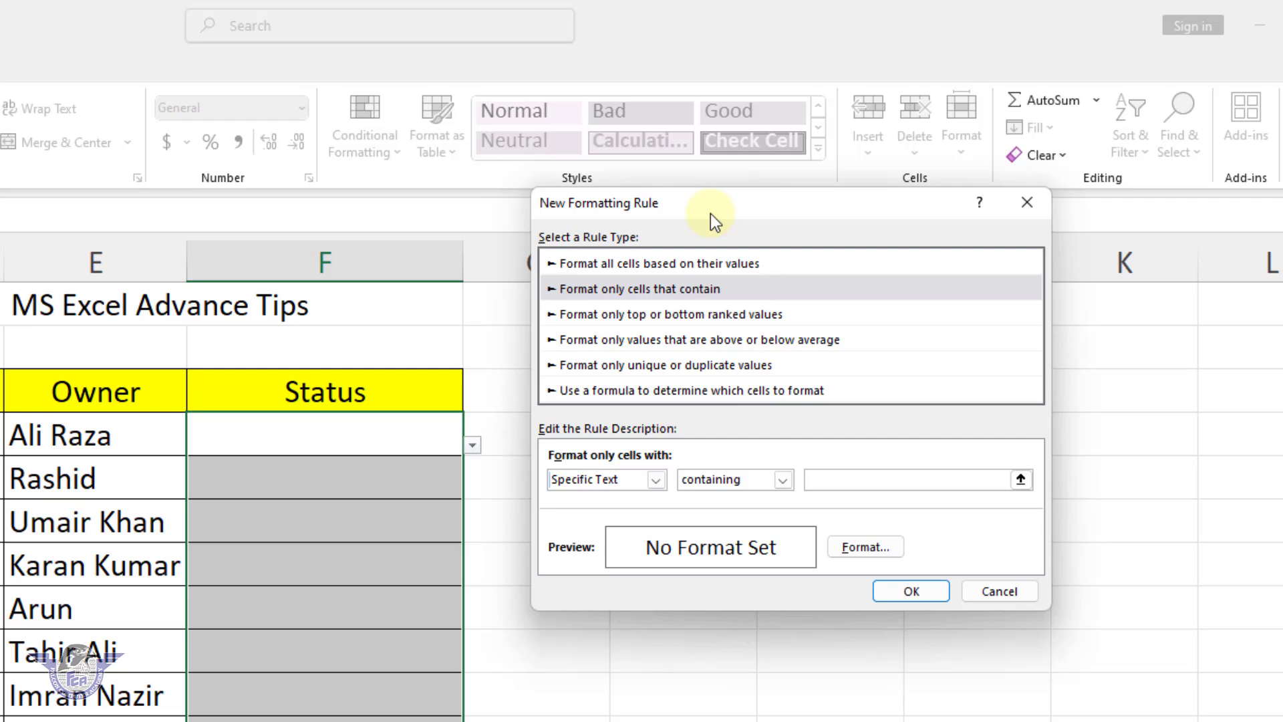
text(Completed)
- Give the Completed rule a two-colour gradient fill from dark green to white with vertical shading, using the first variant
click(873, 546)
click(632, 150)
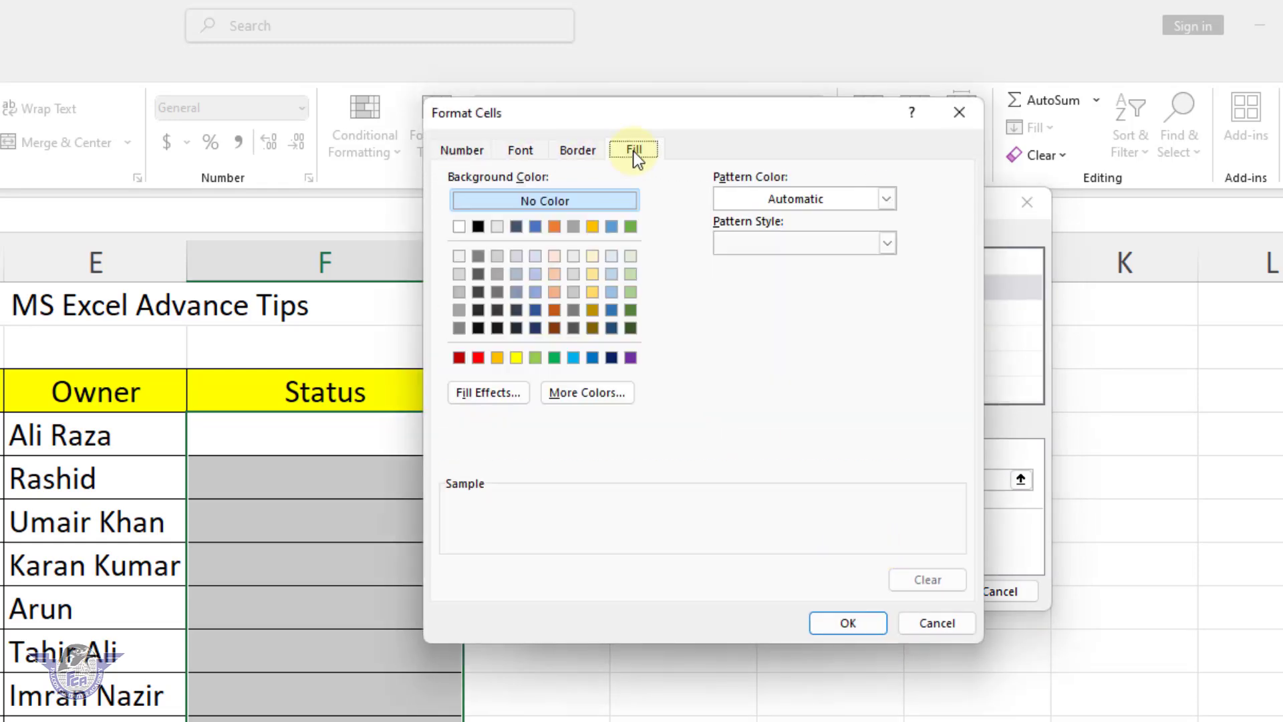
click(496, 390)
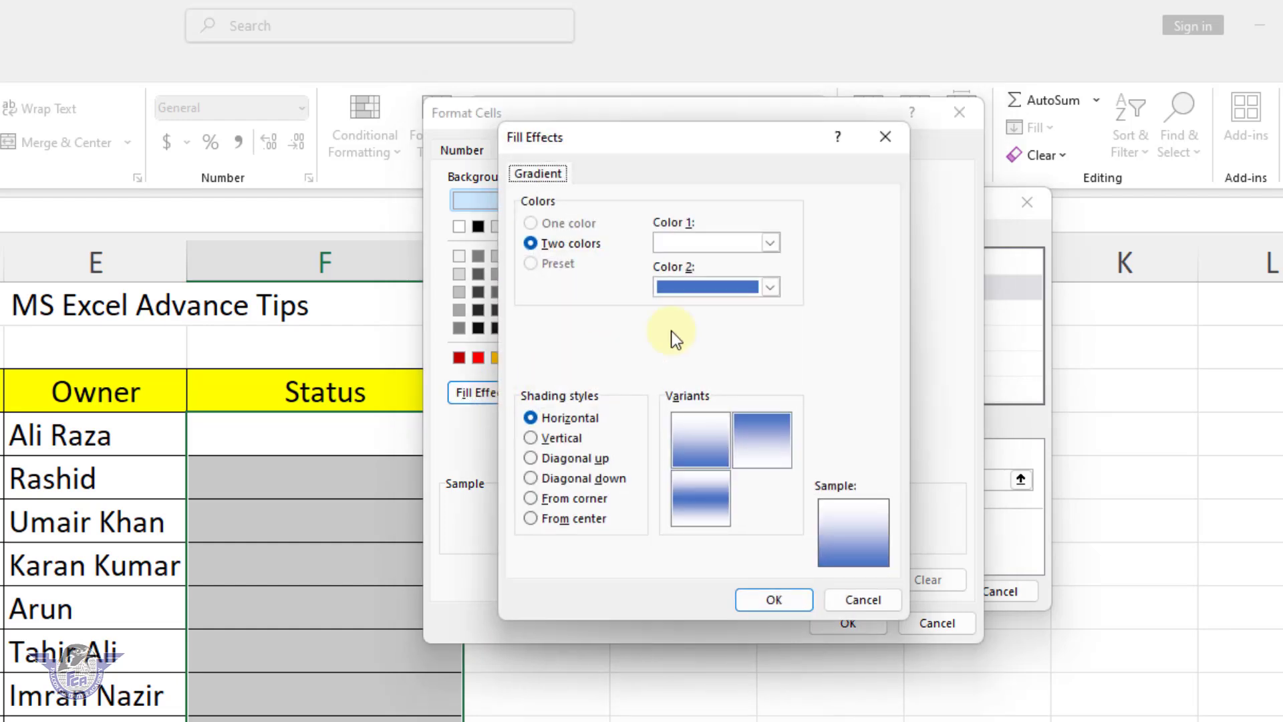
click(704, 242)
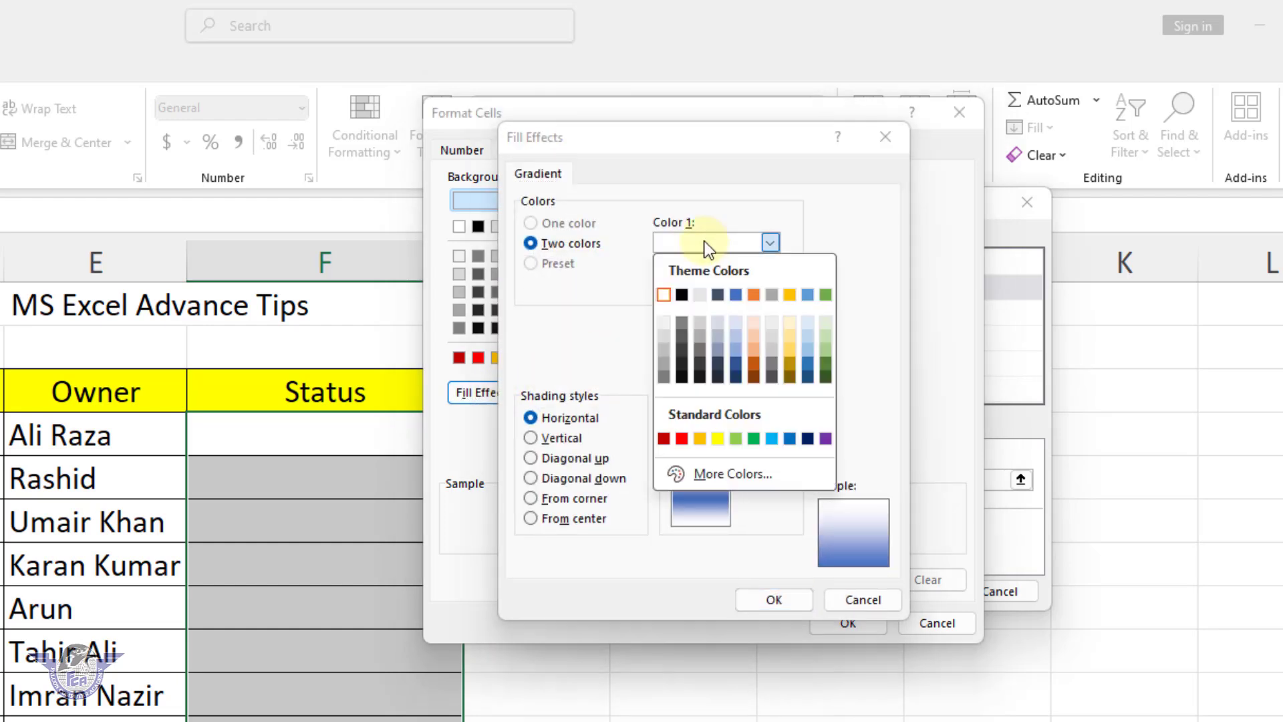
click(825, 363)
click(737, 291)
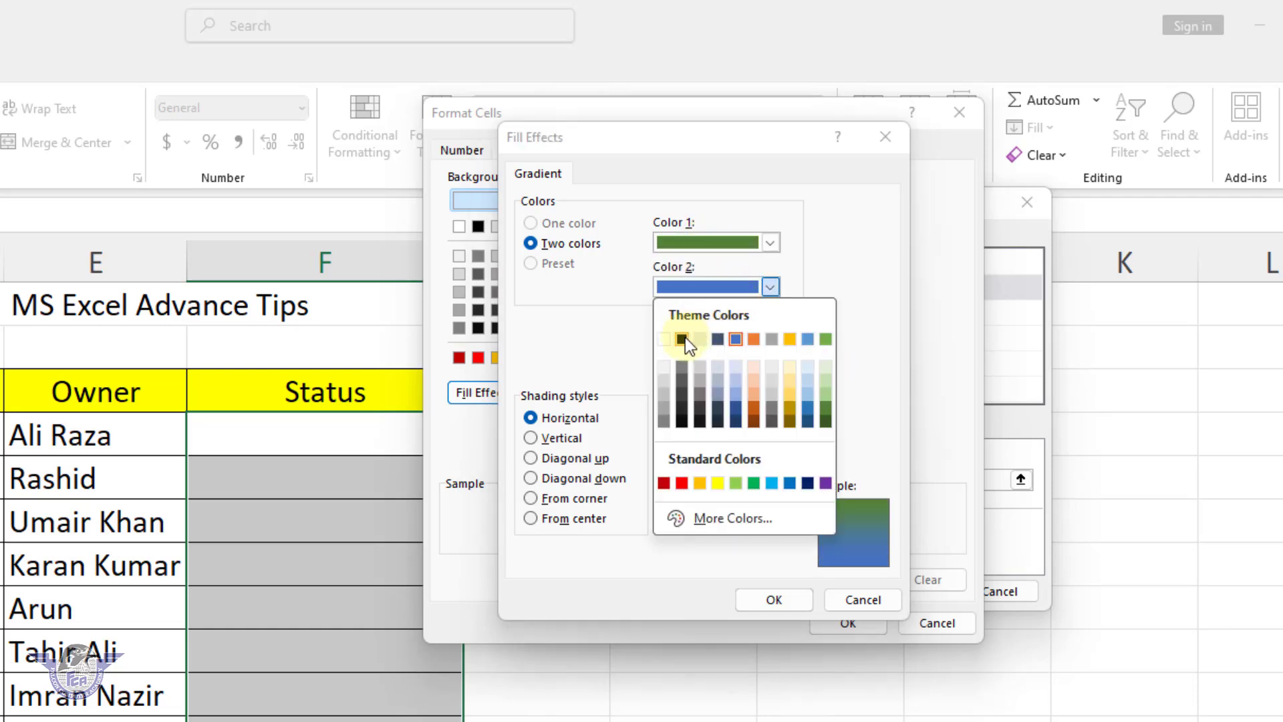
click(682, 338)
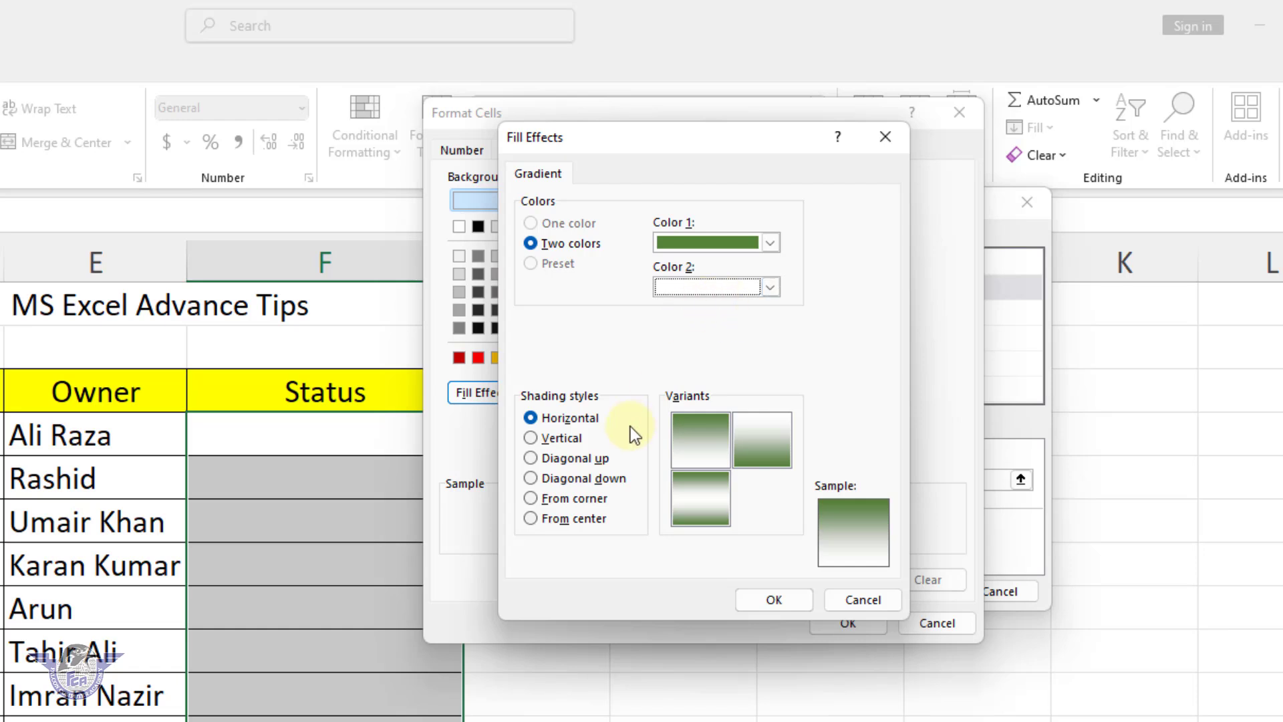
click(568, 439)
click(698, 442)
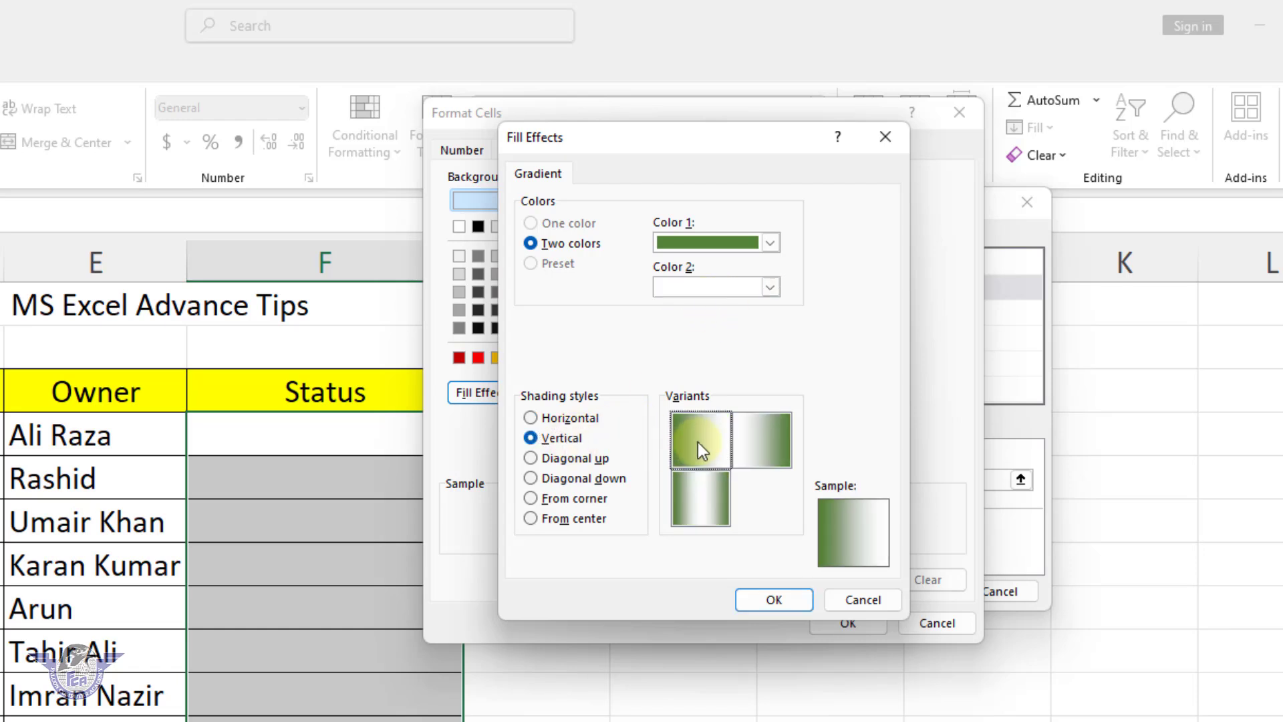
click(775, 598)
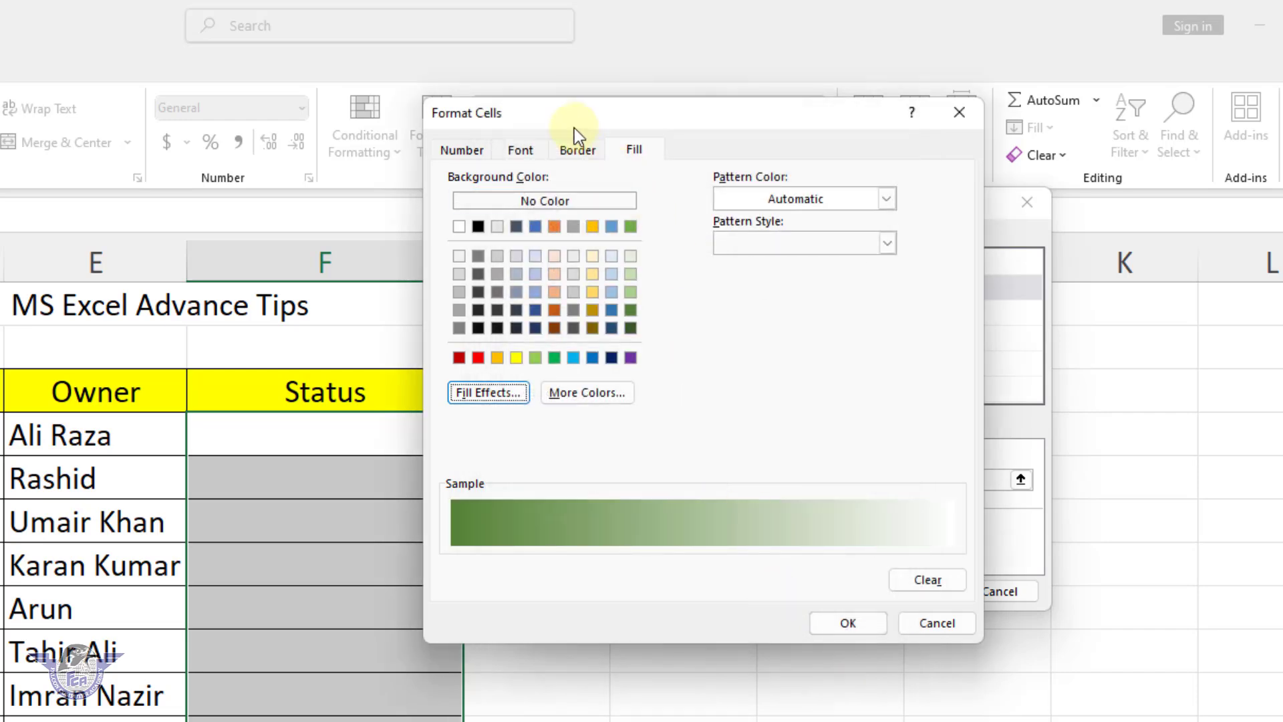
- Set the Completed rule's font to bold and white, and apply the rule to the Status cells
click(524, 153)
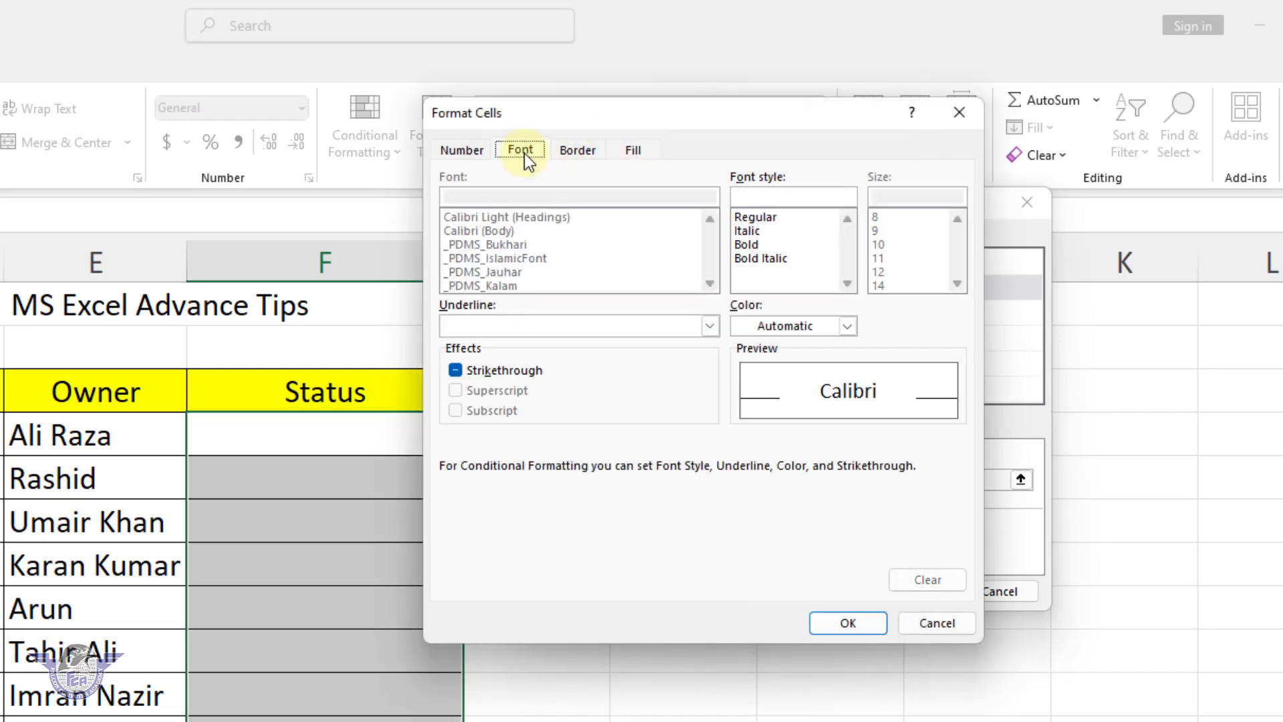
click(743, 244)
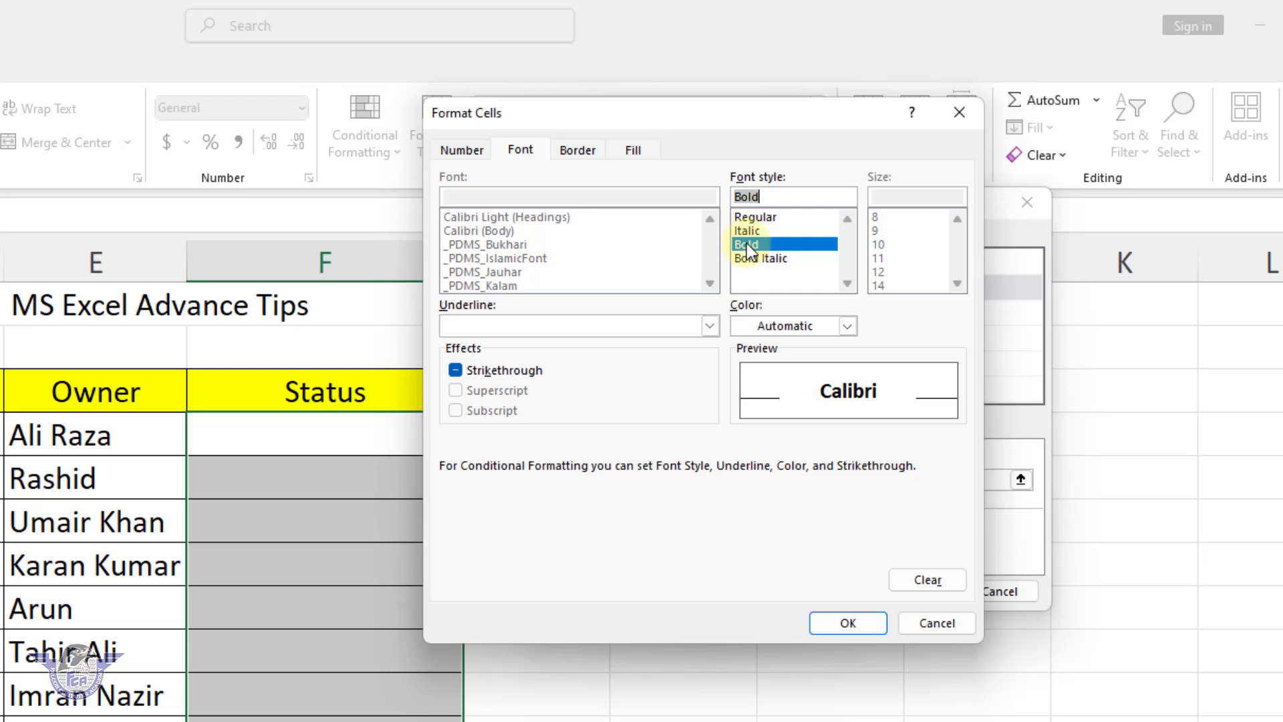
click(790, 323)
click(741, 410)
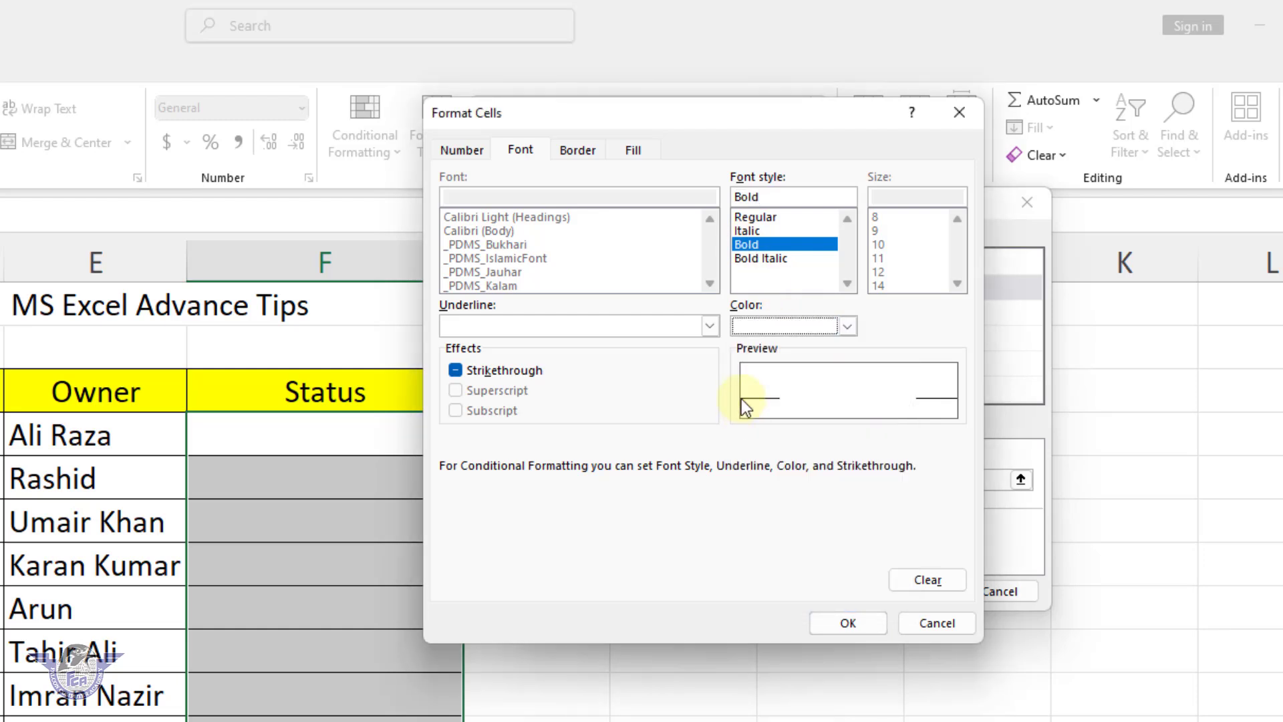
click(848, 625)
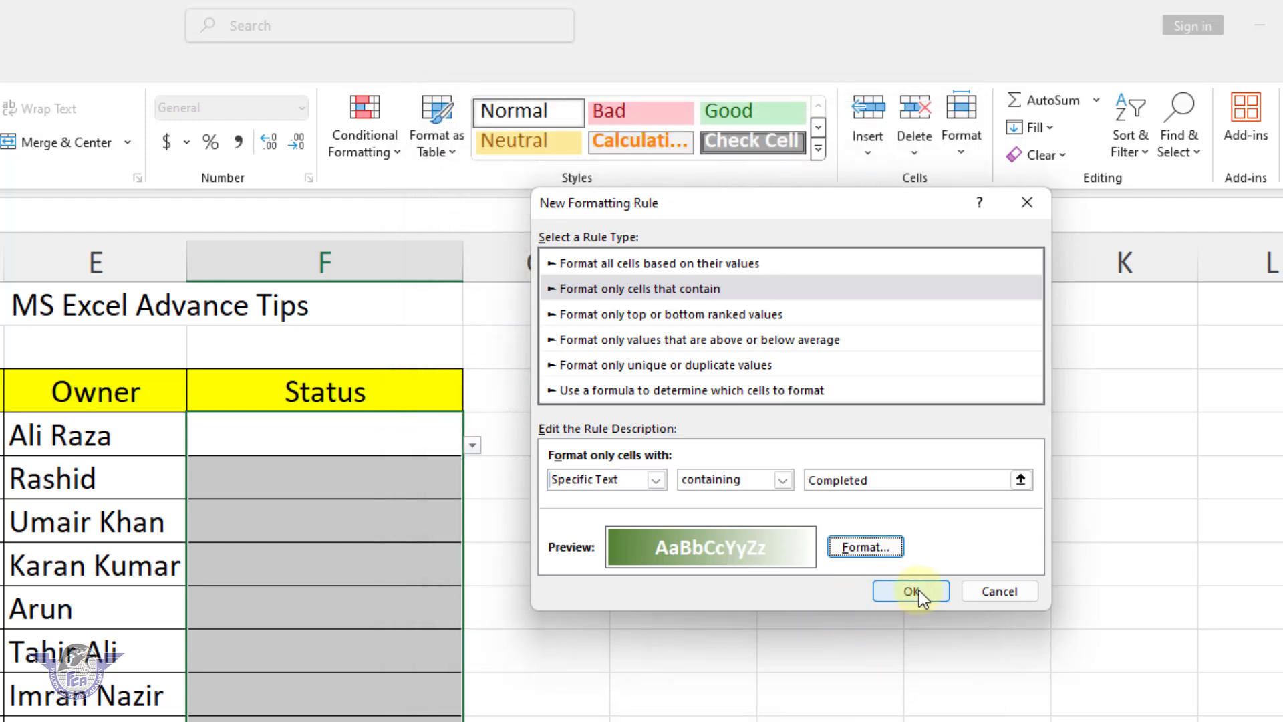
click(919, 590)
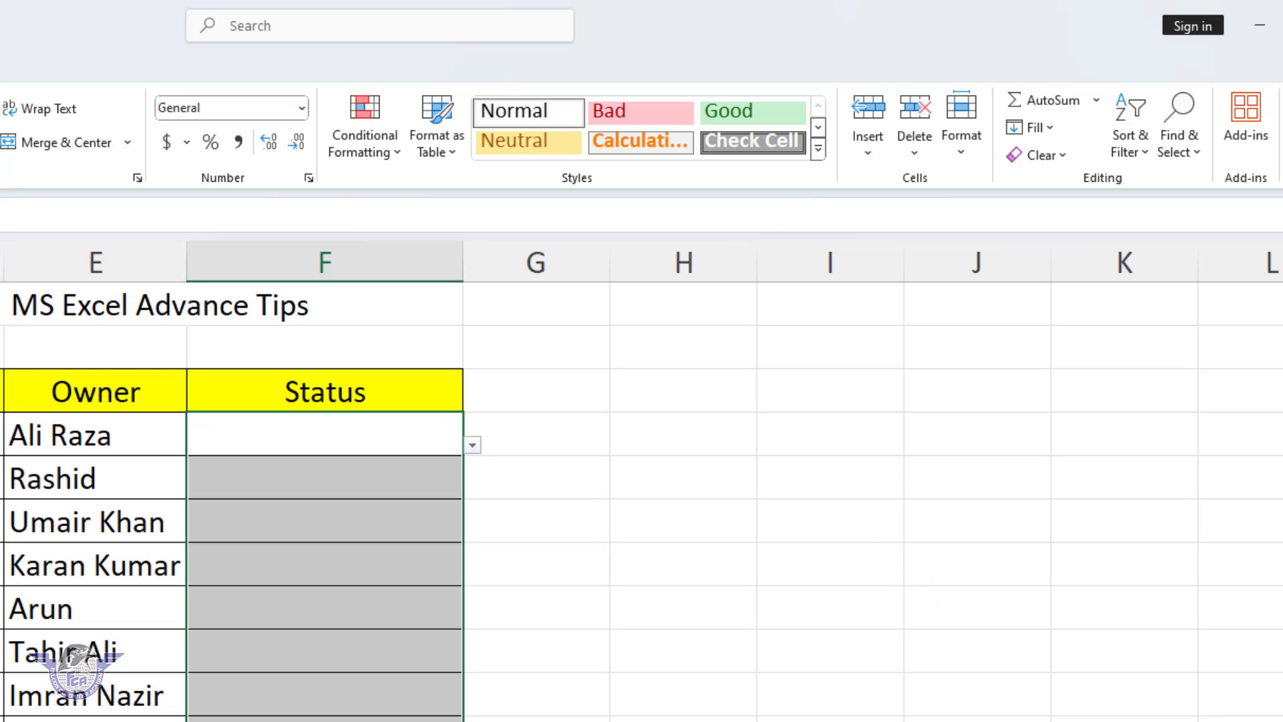
- Create a conditional formatting rule for the Status cells that formats only cells with specific text containing No Start
click(360, 143)
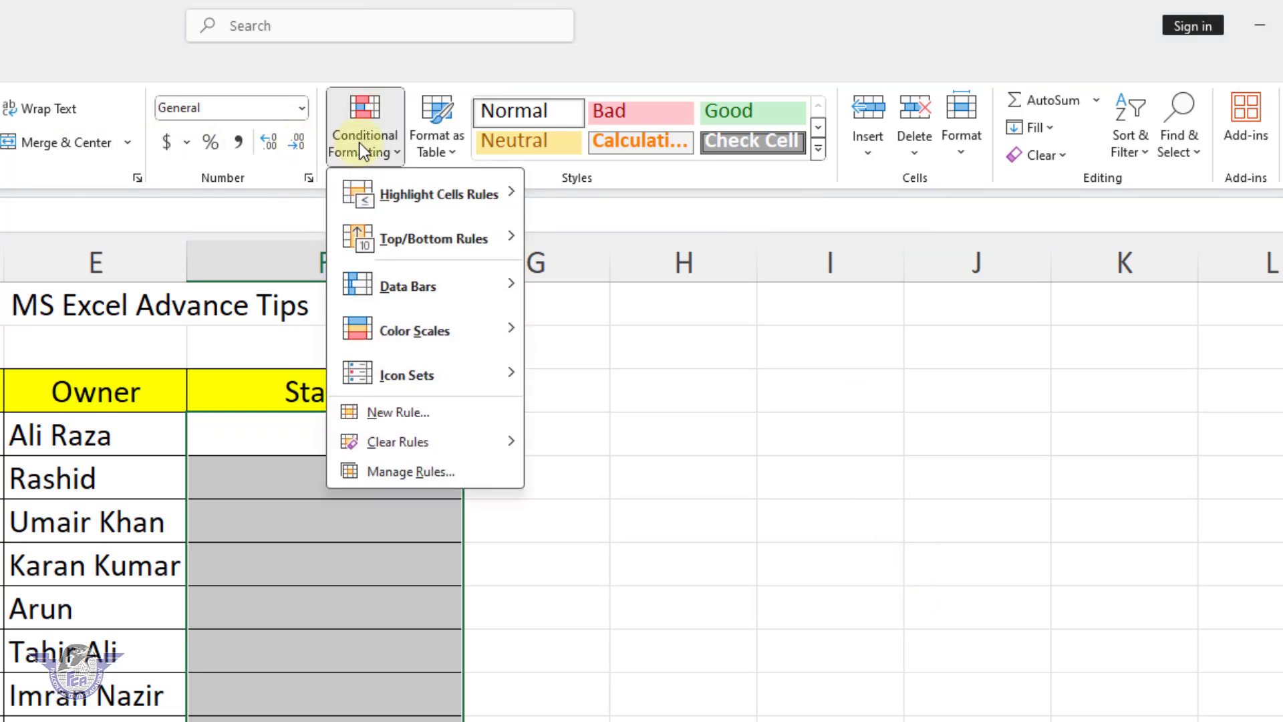
click(429, 413)
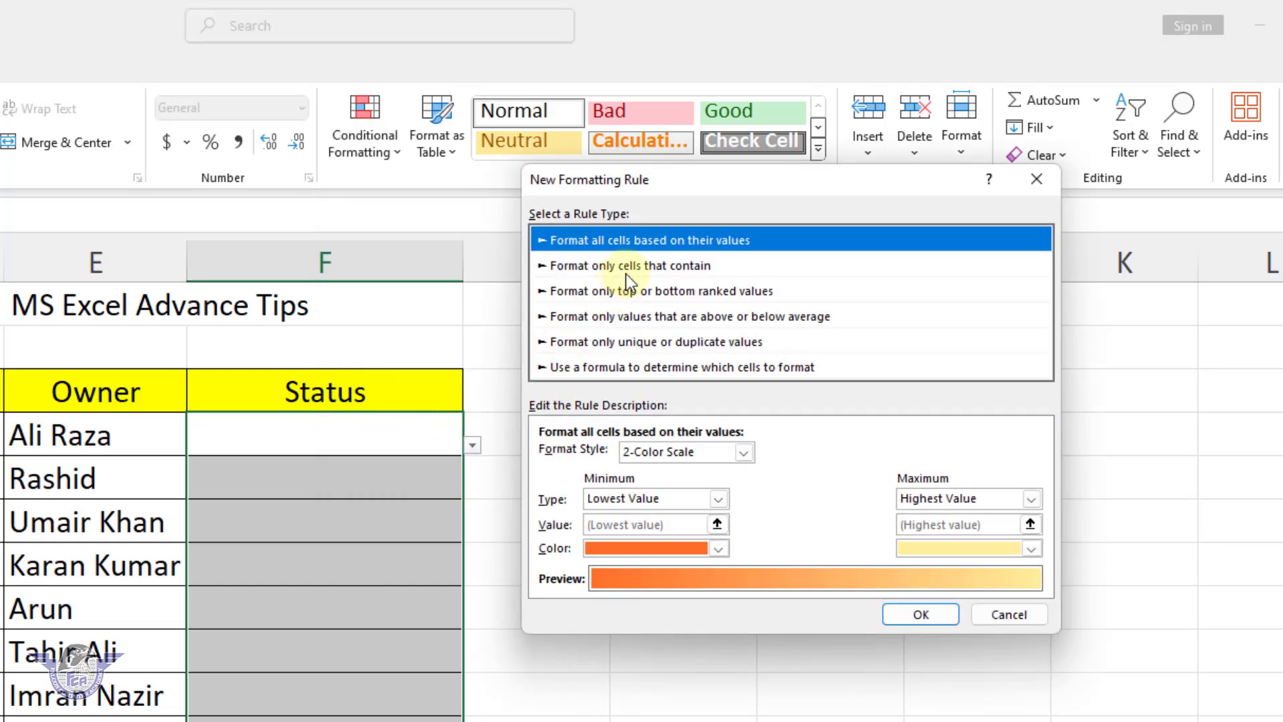
click(629, 270)
click(616, 460)
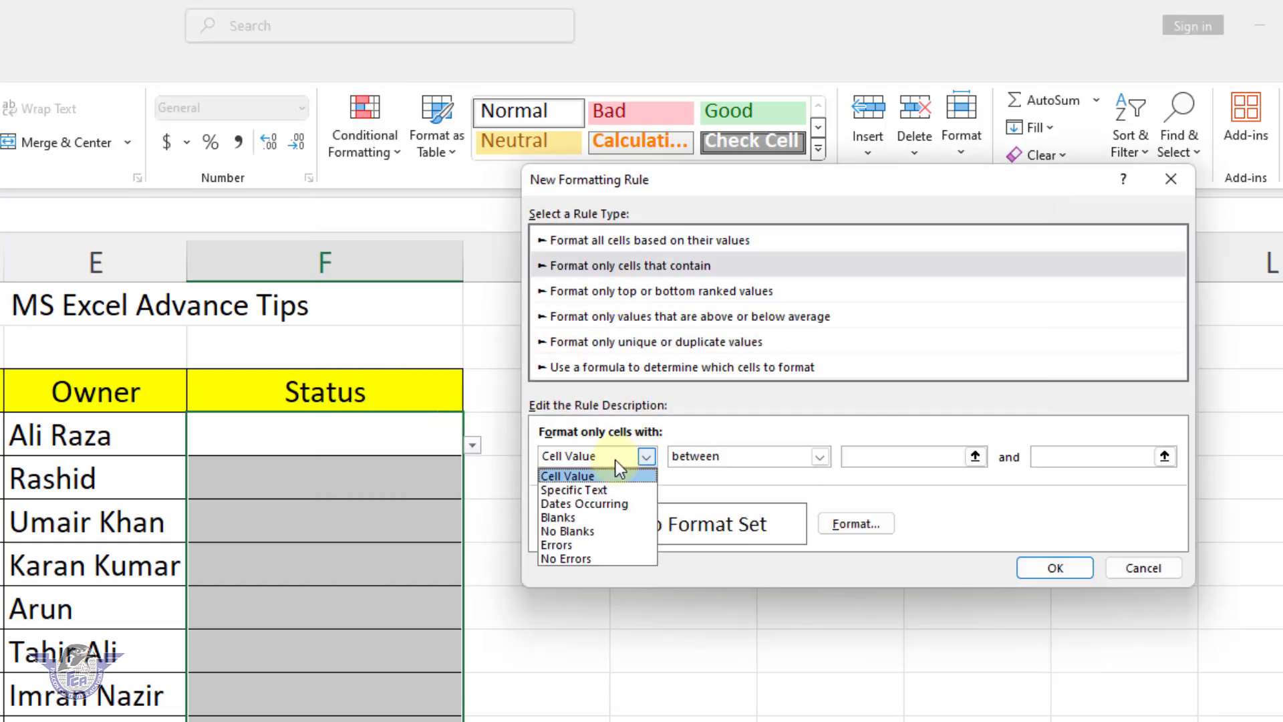
click(599, 492)
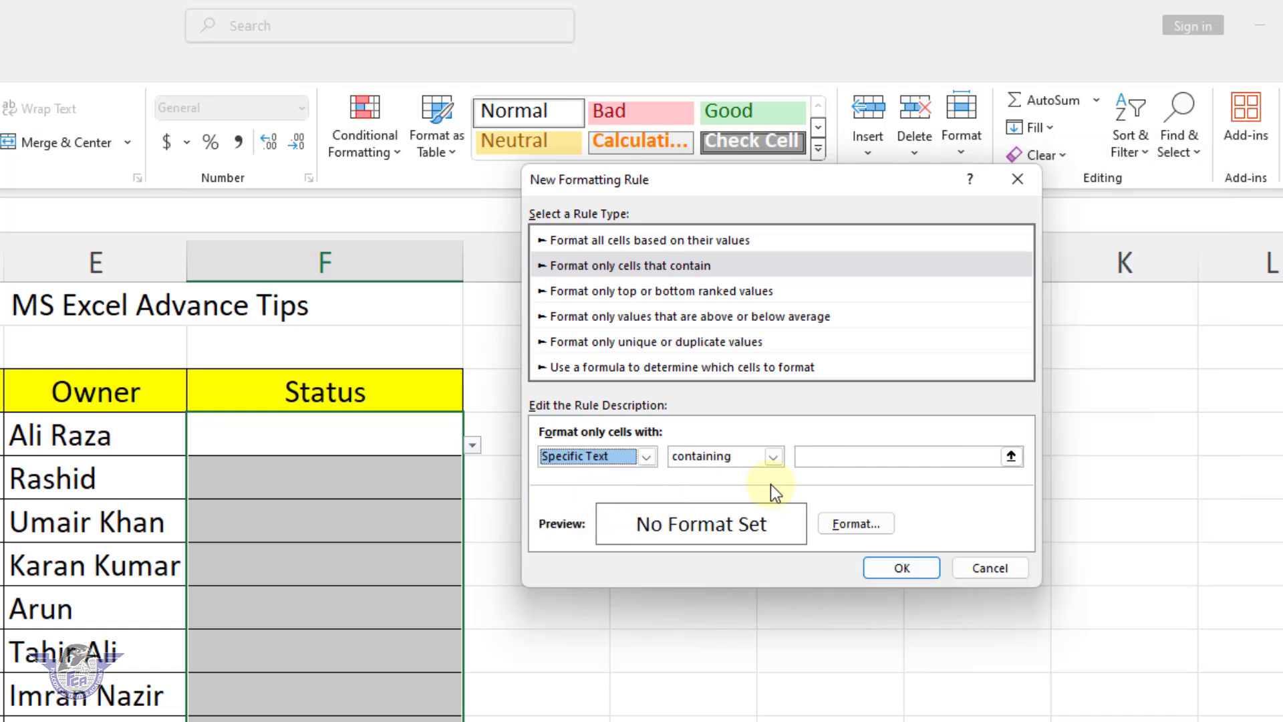
click(858, 457)
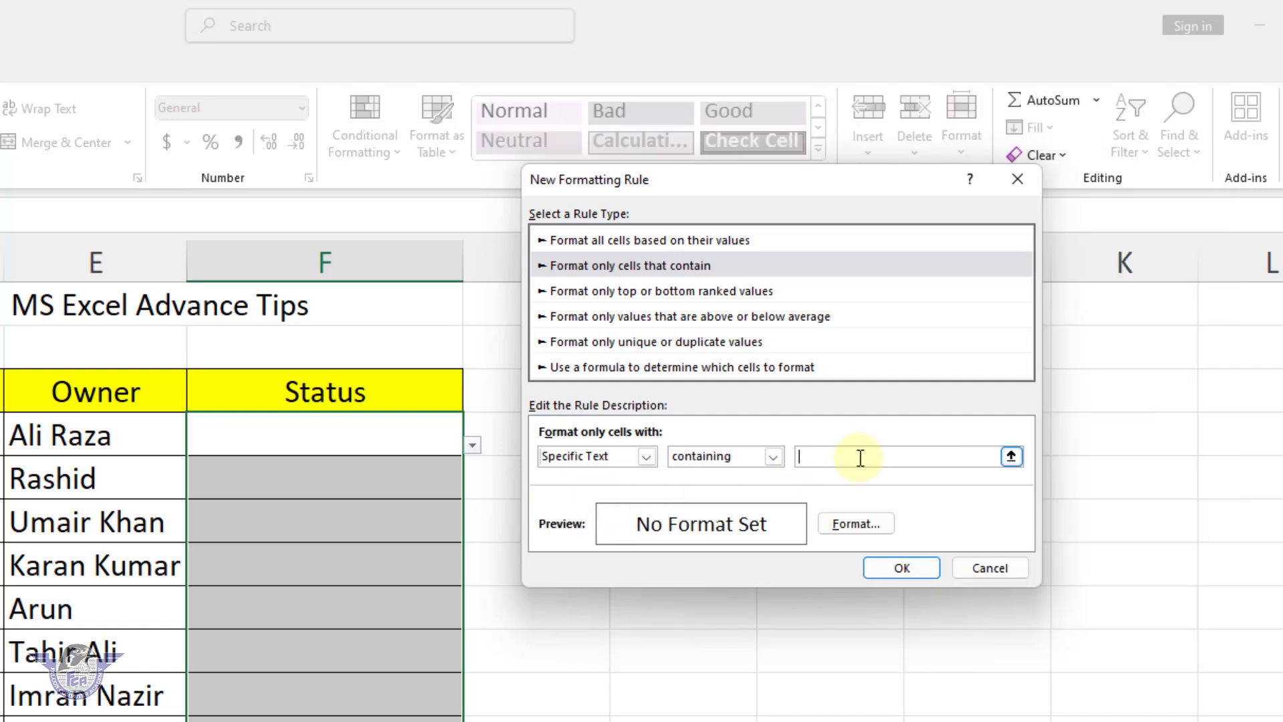
text(No Start)
- Give the No Start rule a two-colour gradient fill from red to white with vertical shading, using the first variant
click(865, 524)
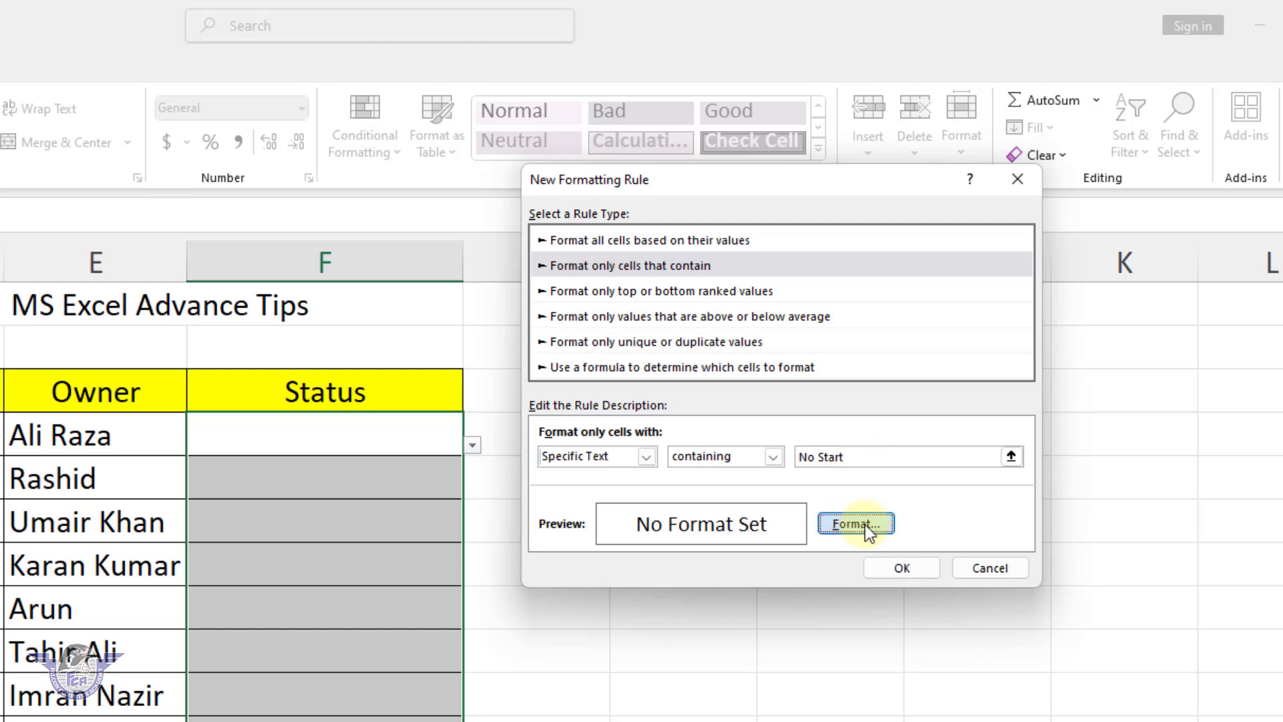
click(725, 142)
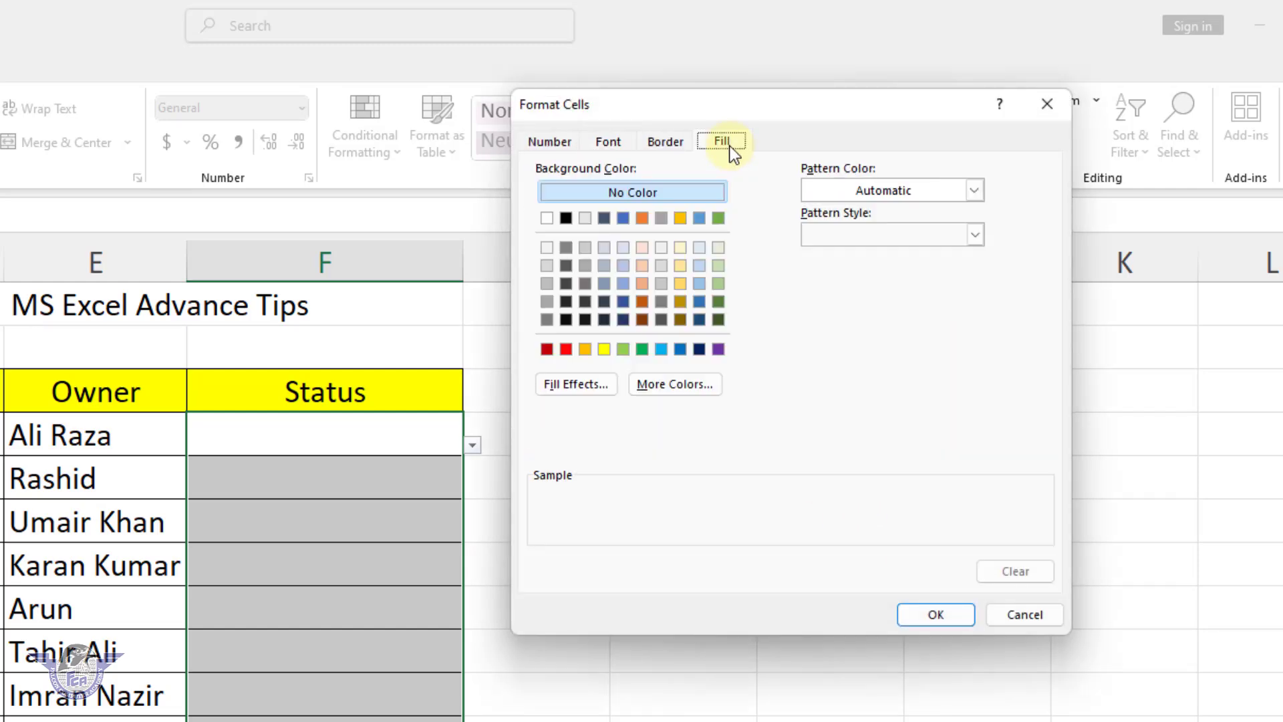
click(566, 349)
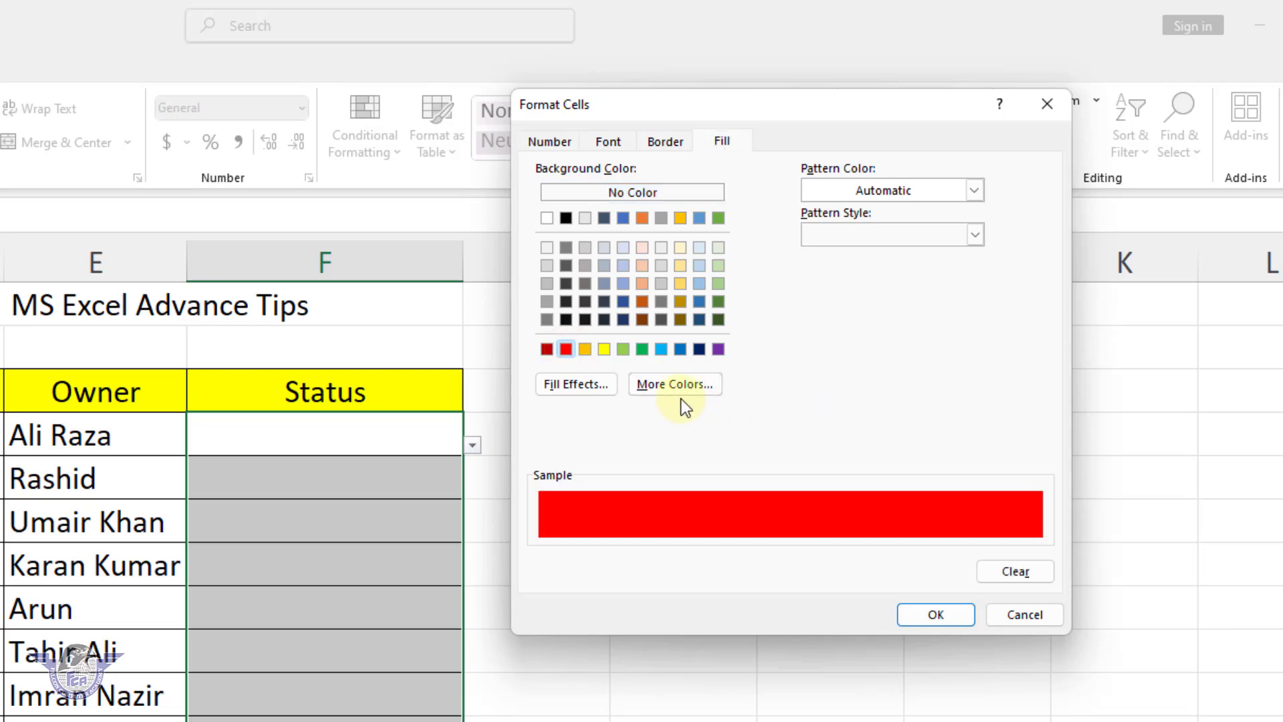
click(578, 386)
click(855, 235)
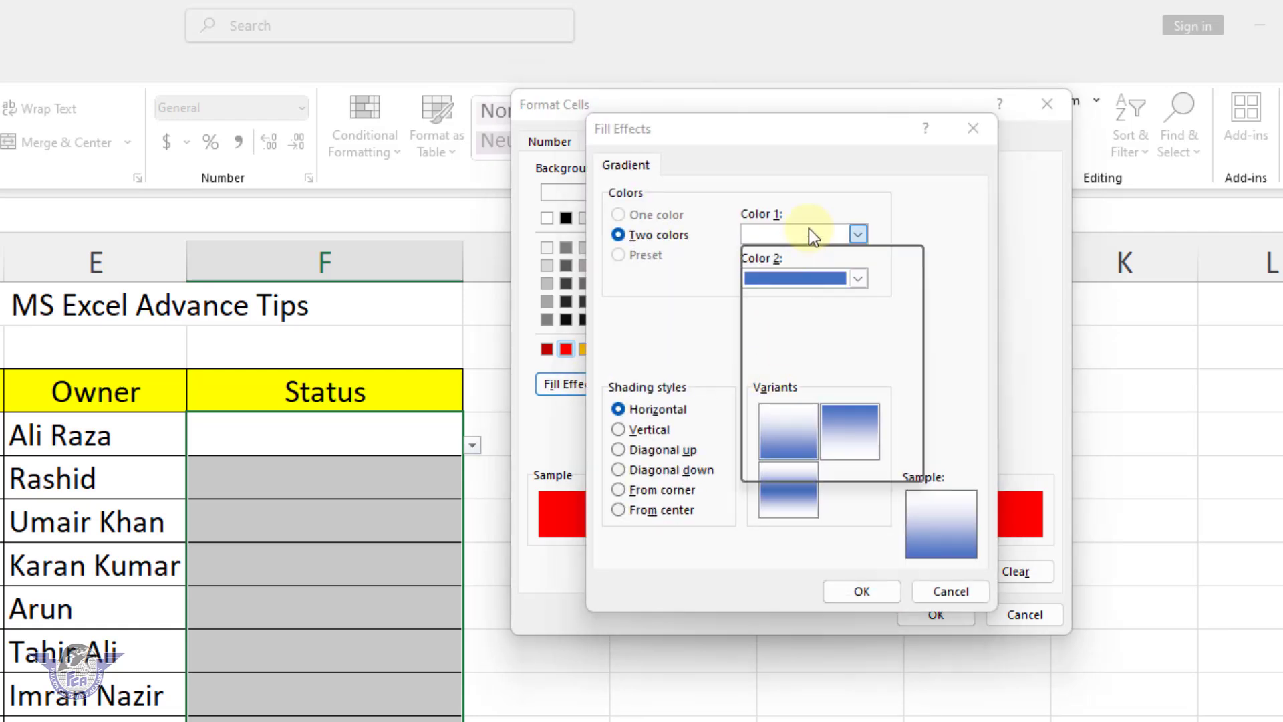
click(770, 430)
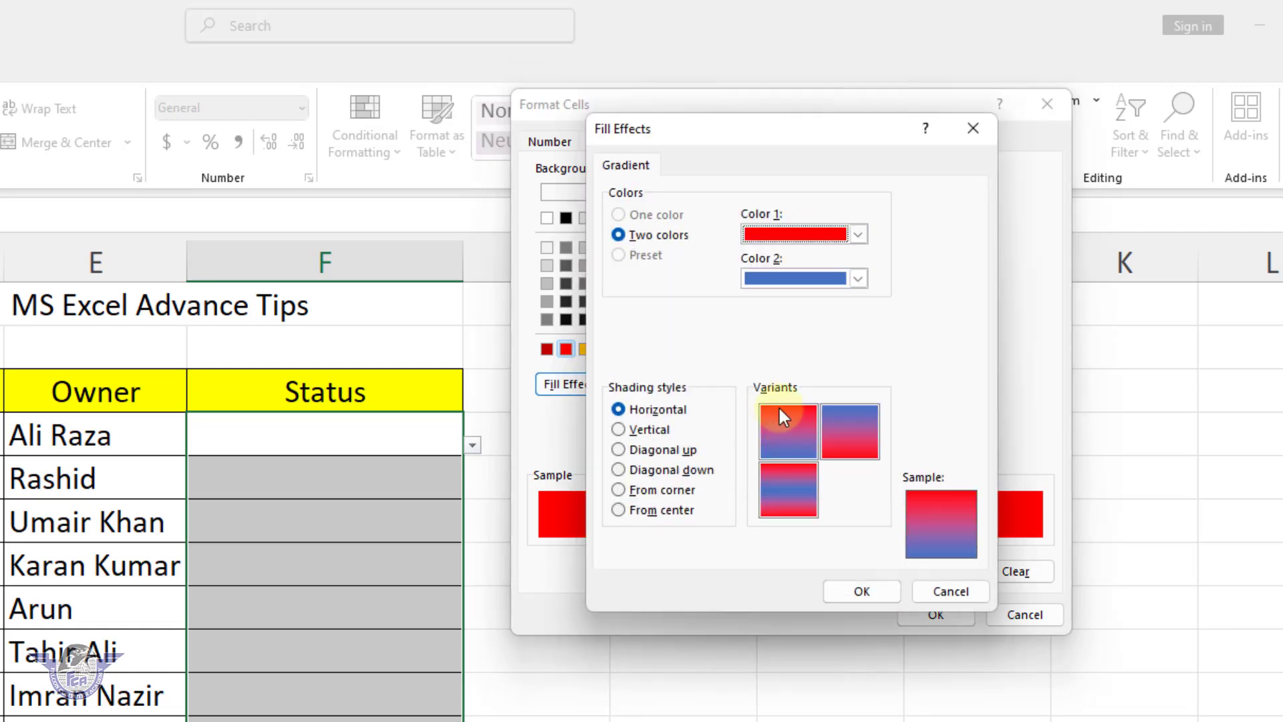
click(795, 279)
click(752, 331)
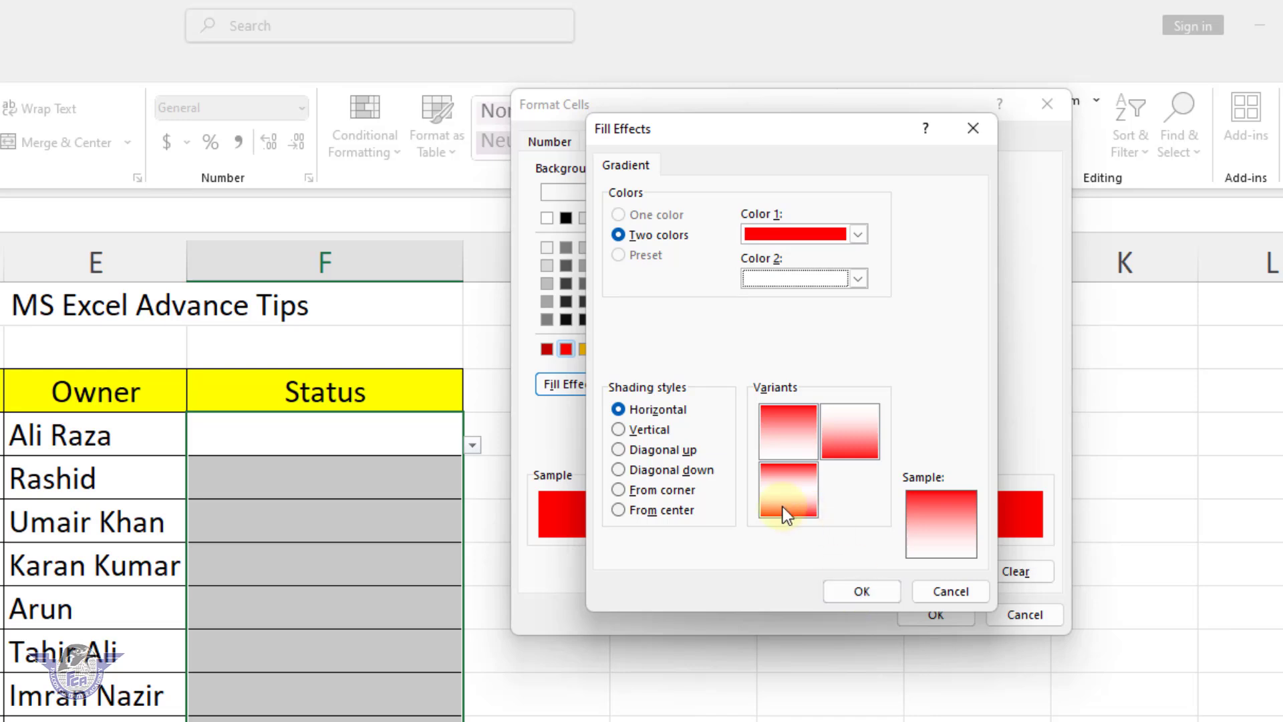
click(651, 431)
click(806, 440)
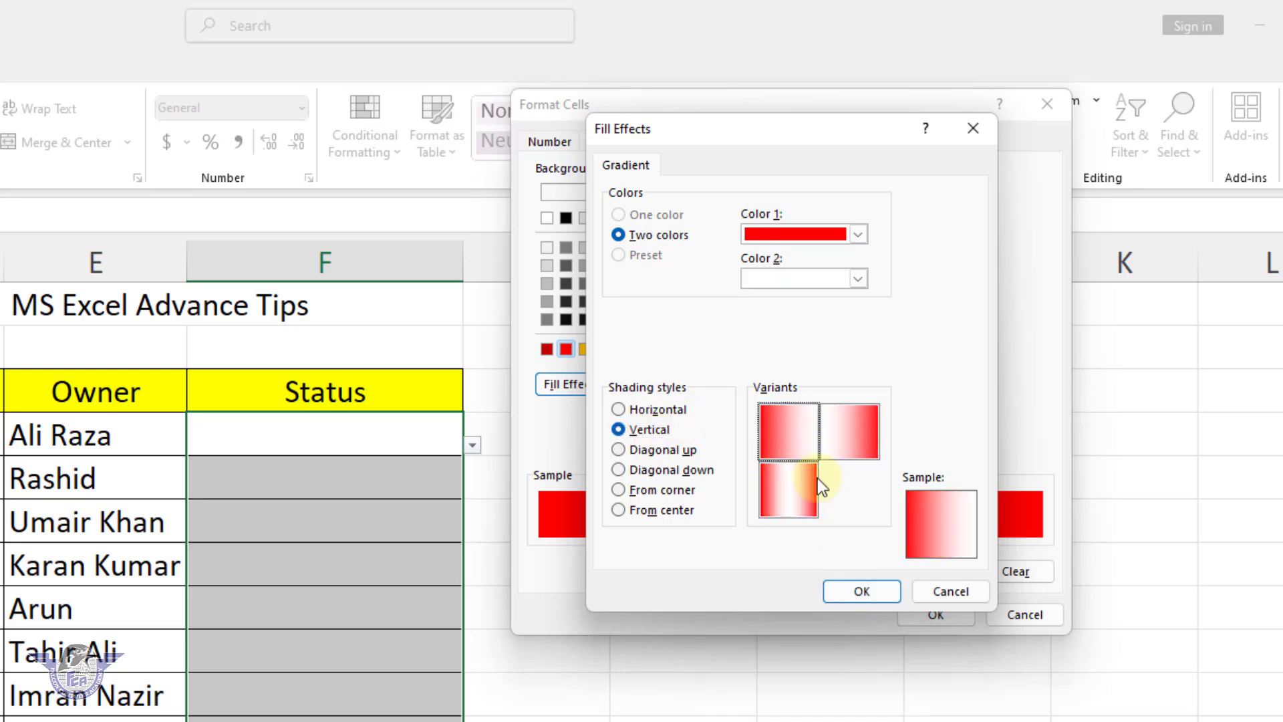
click(859, 593)
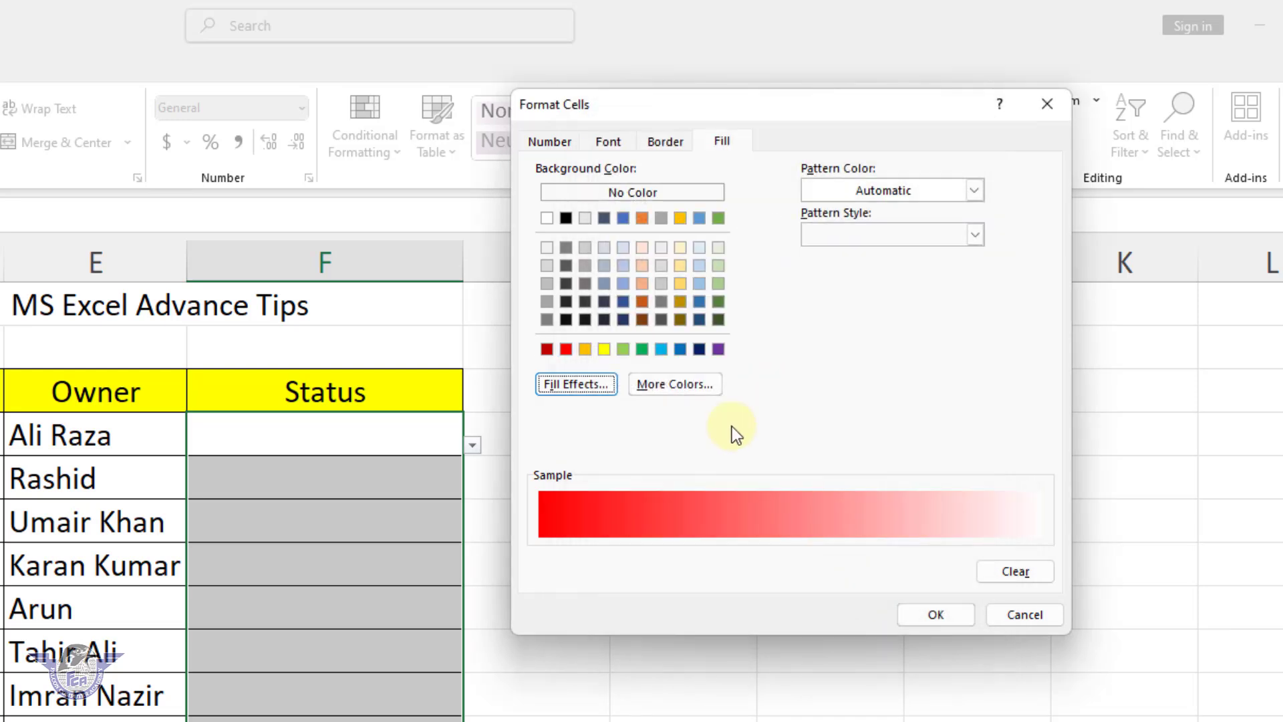
- Set the No Start rule's font to bold and yellow, and apply the rule to the Status cells
click(605, 141)
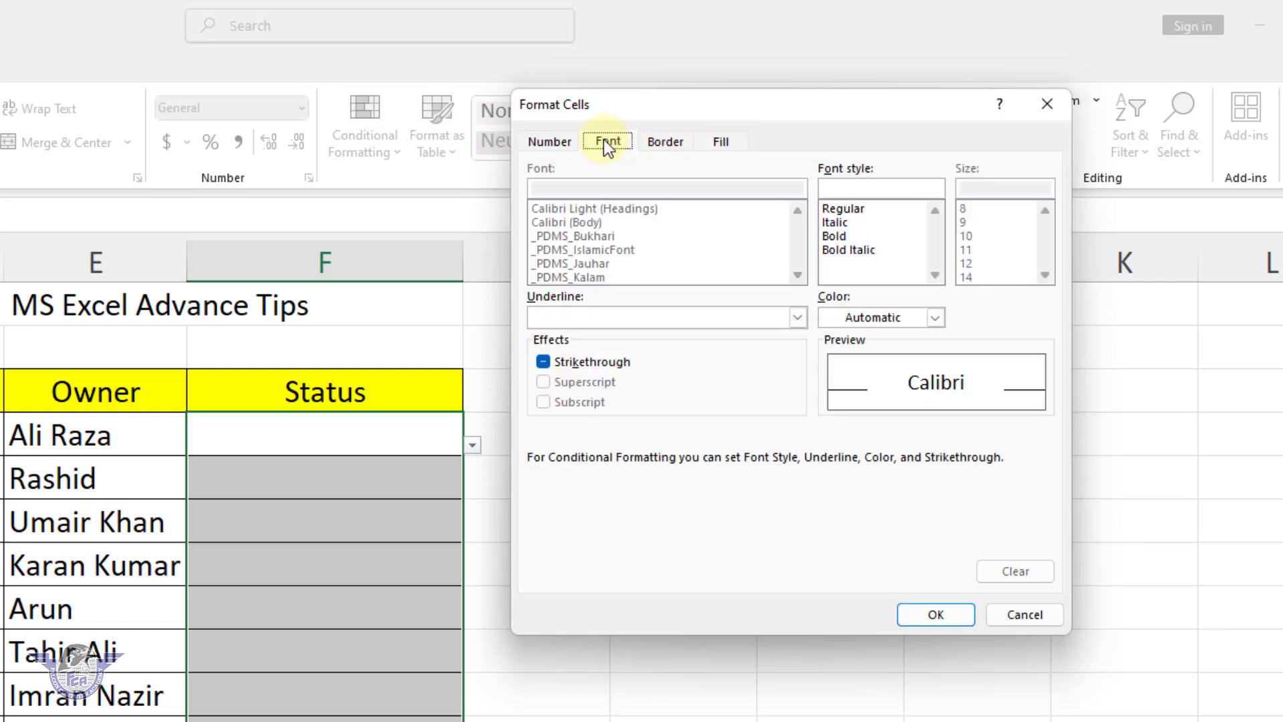
click(839, 233)
click(862, 319)
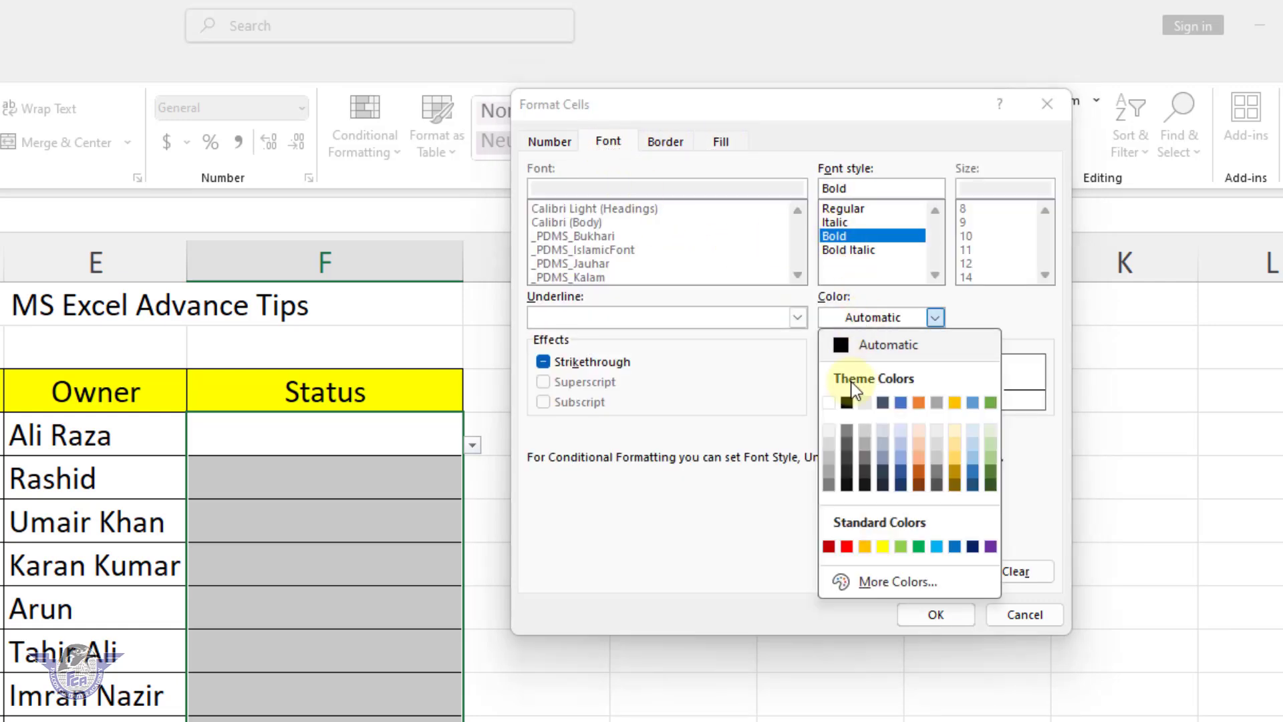
click(880, 545)
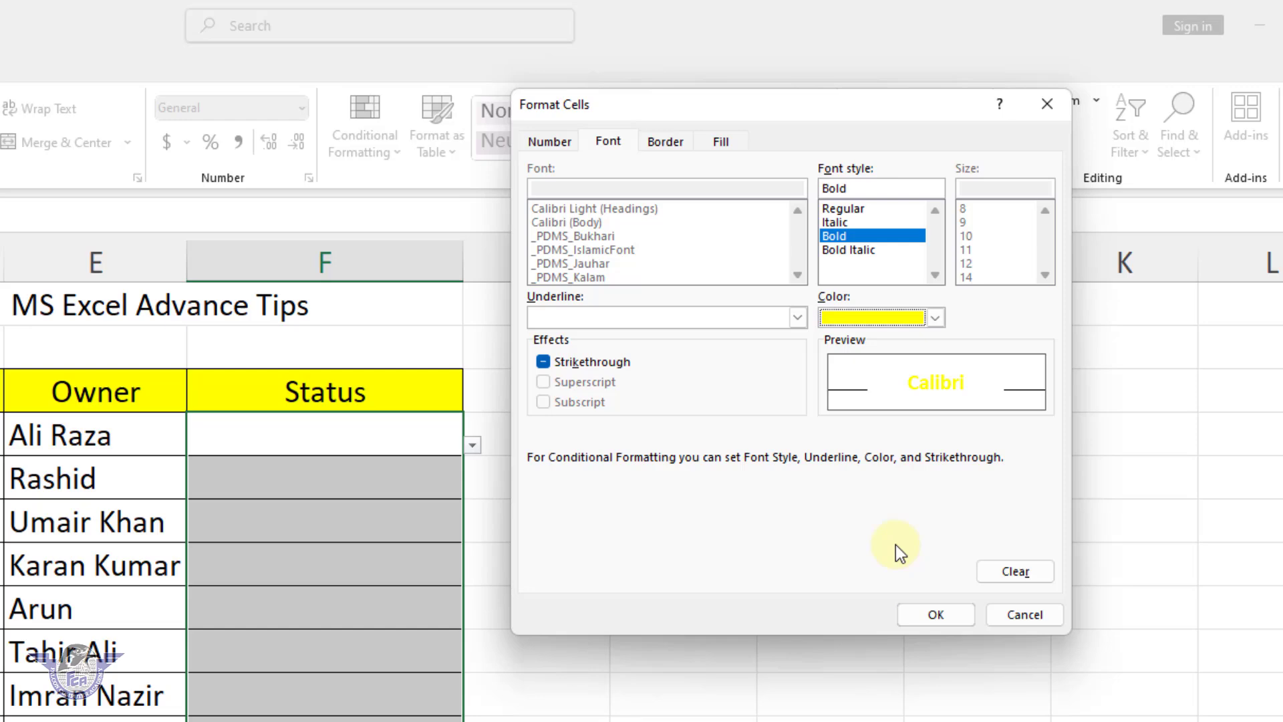
click(930, 616)
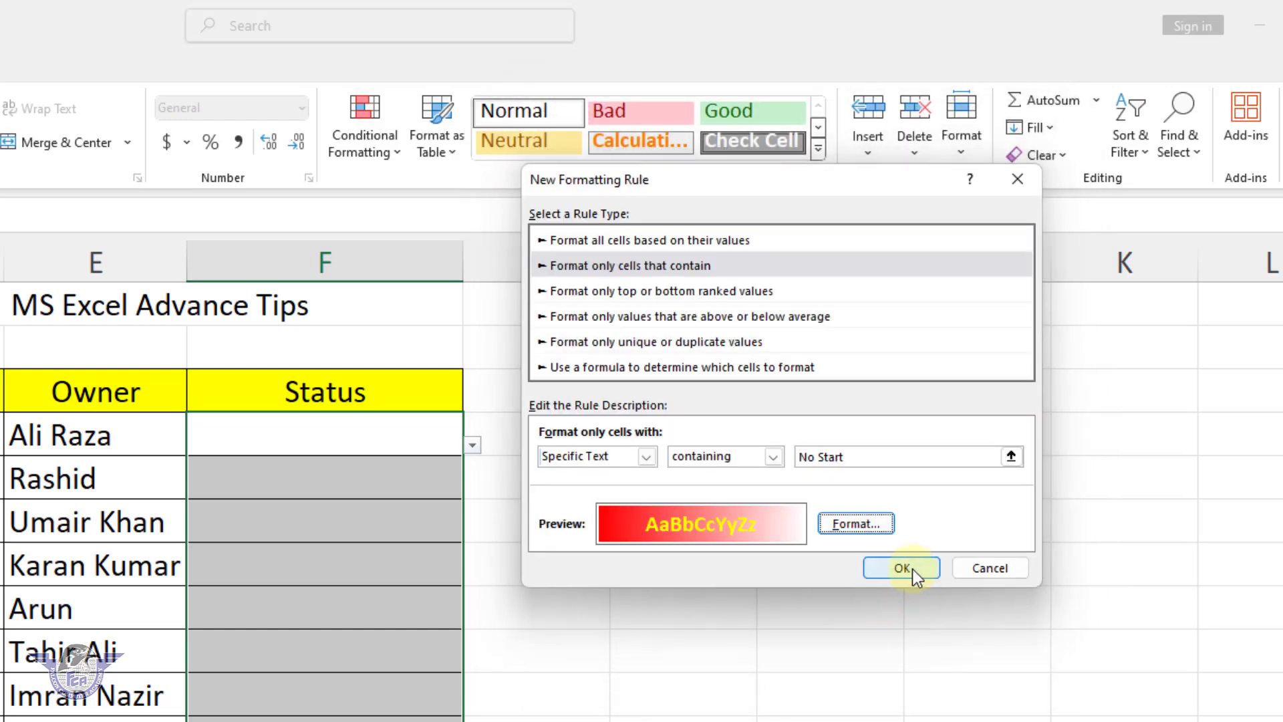
click(902, 568)
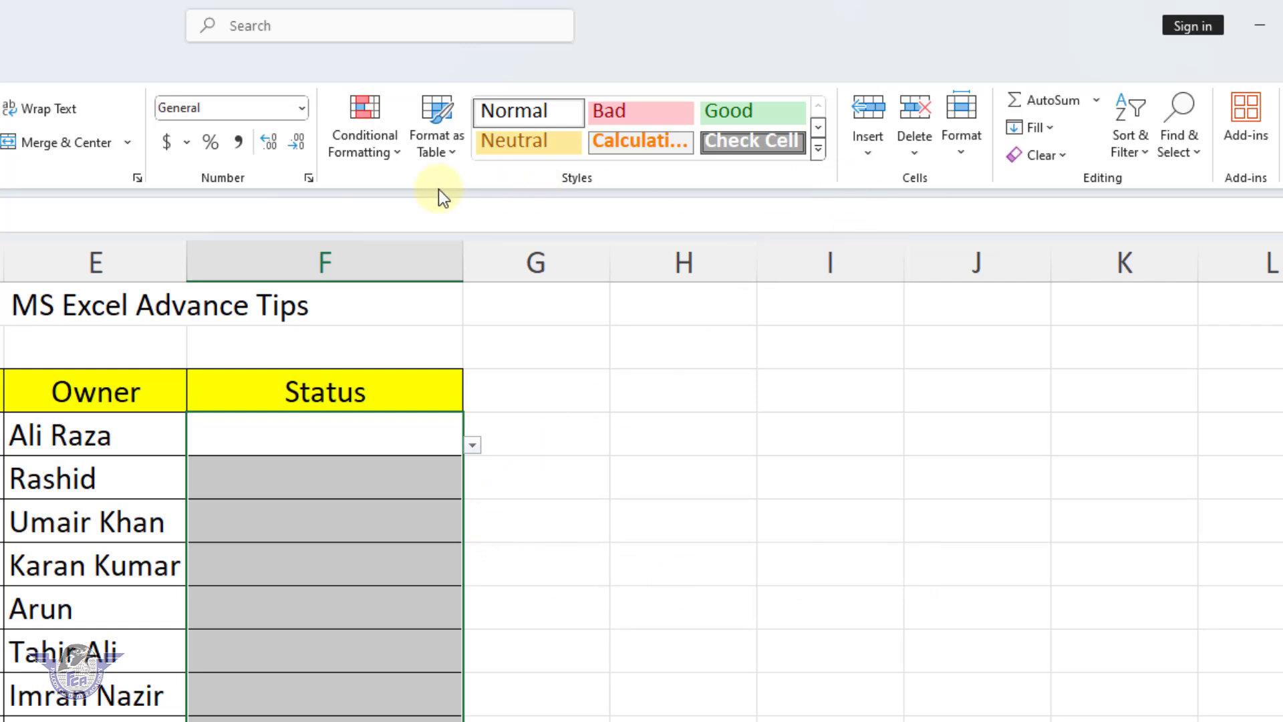
- Create another conditional formatting rule for the Status cells that formats only cells with specific text containing in Progress
click(349, 150)
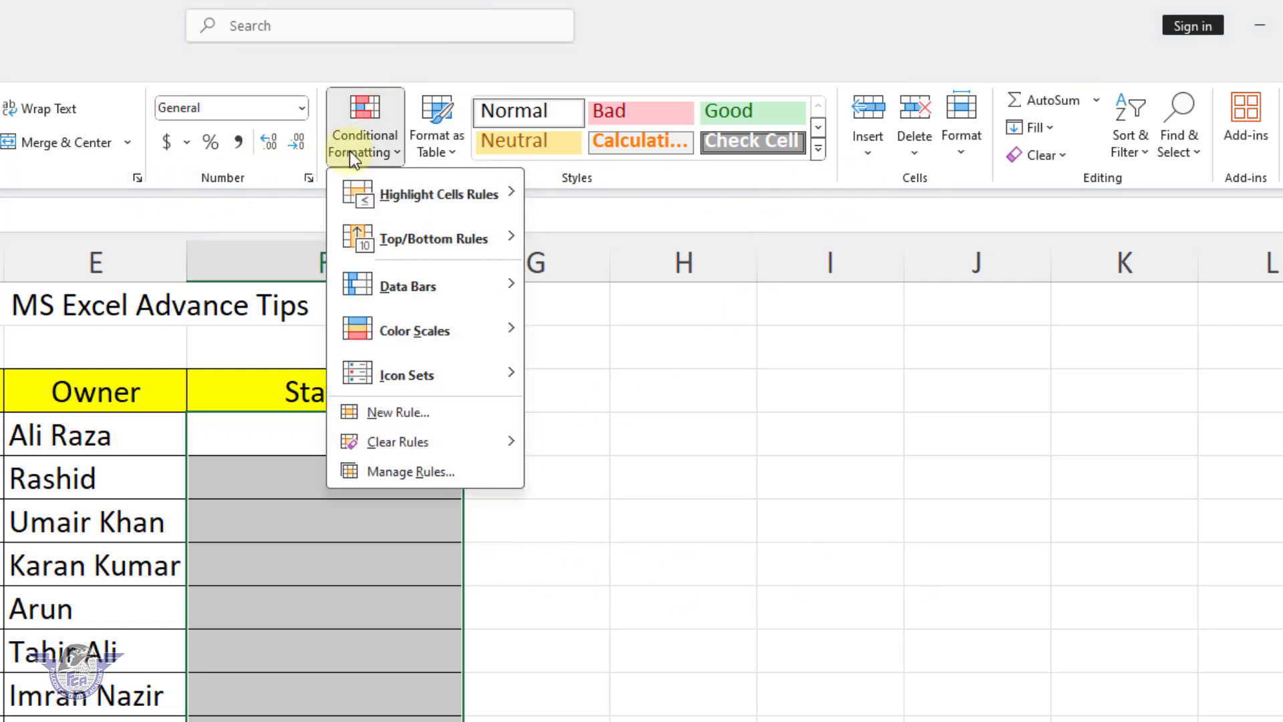
click(427, 409)
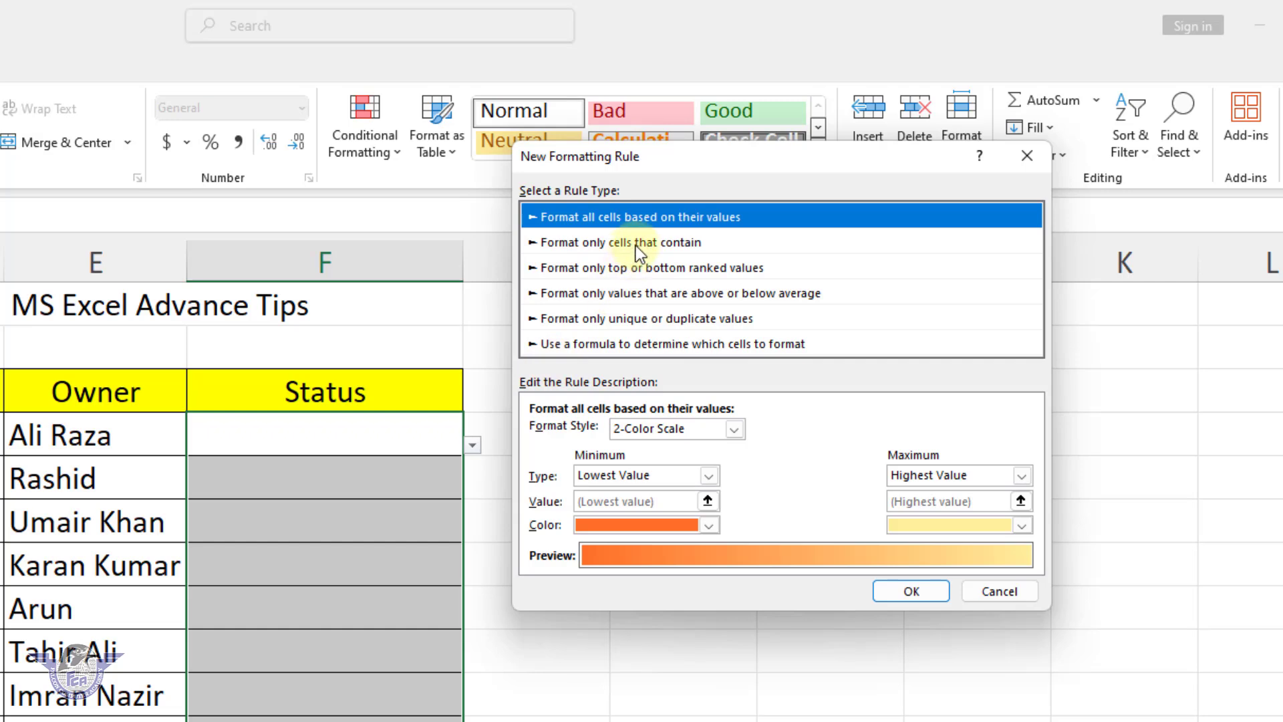
click(636, 243)
click(611, 432)
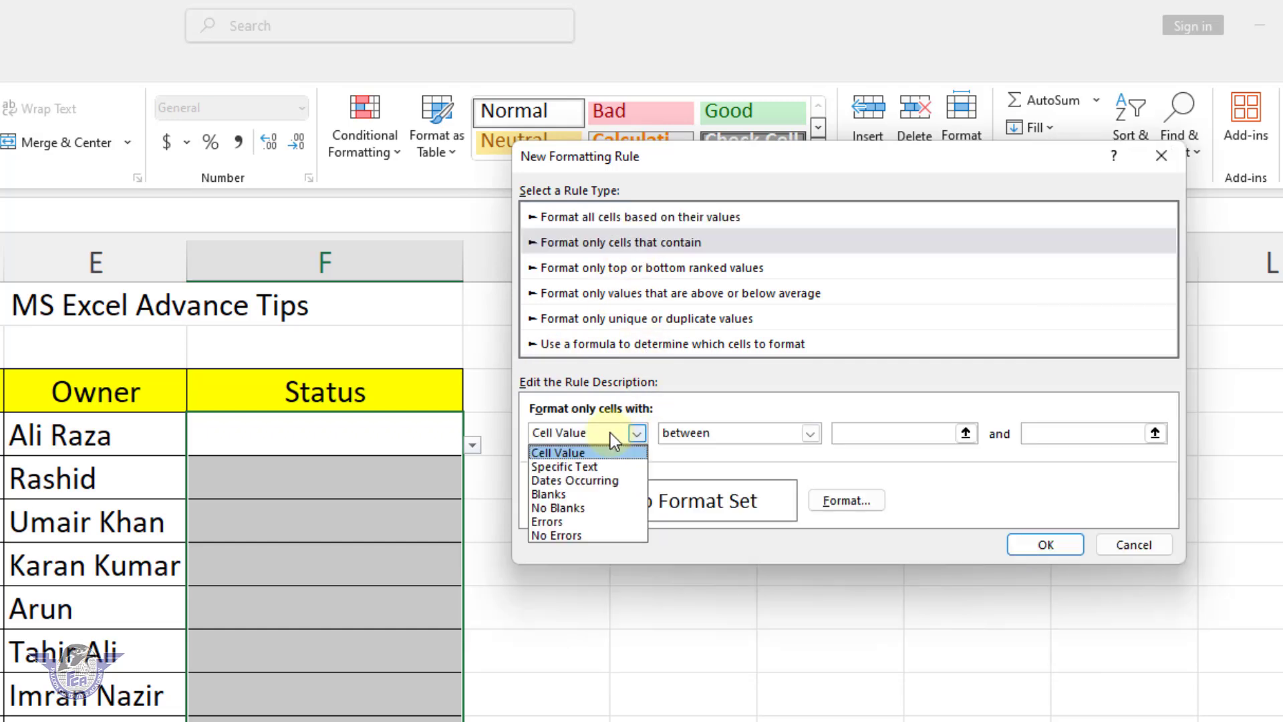
click(573, 466)
click(816, 428)
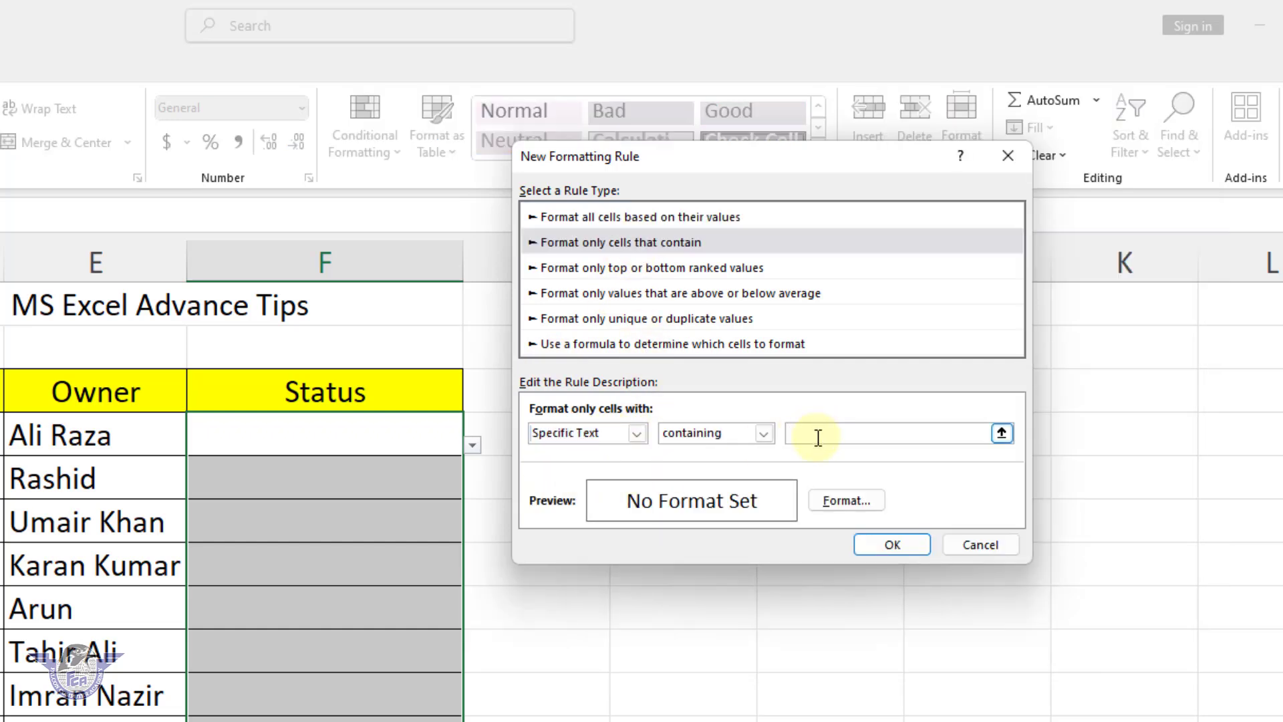
text(in Progress)
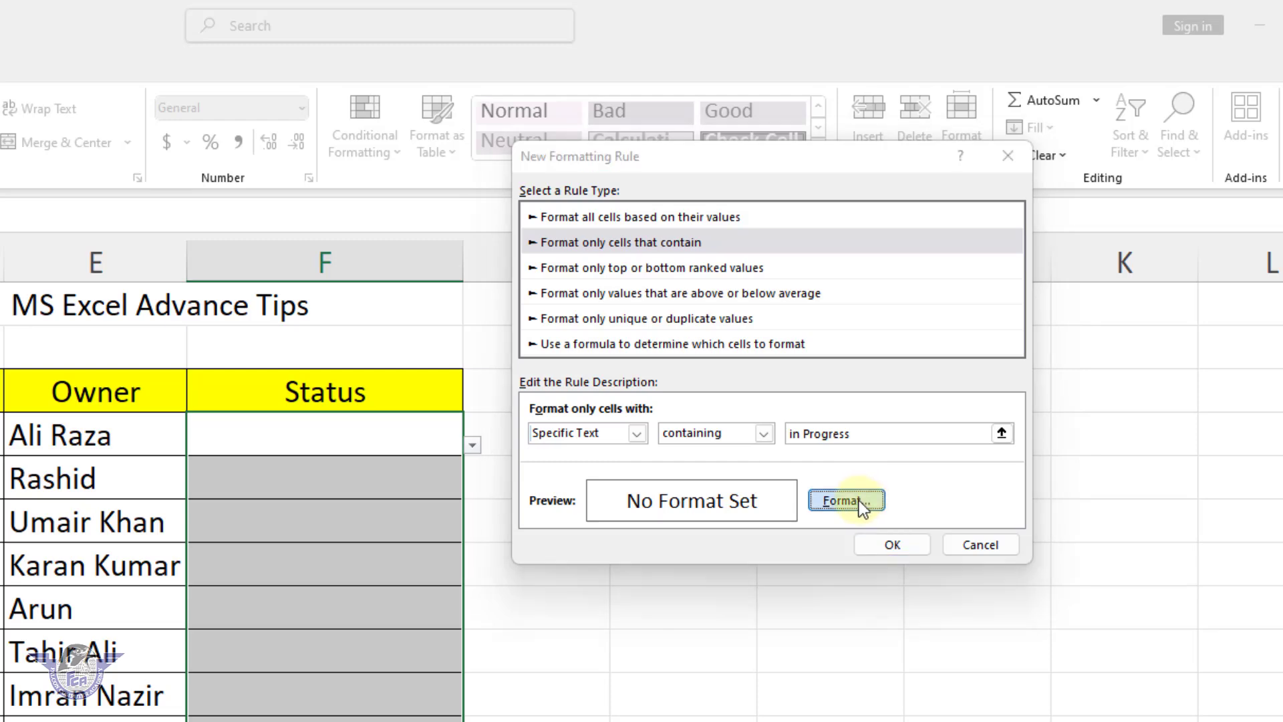
- Give the in Progress rule a two-colour gradient fill from blue to white with vertical shading, using the first variant
click(855, 500)
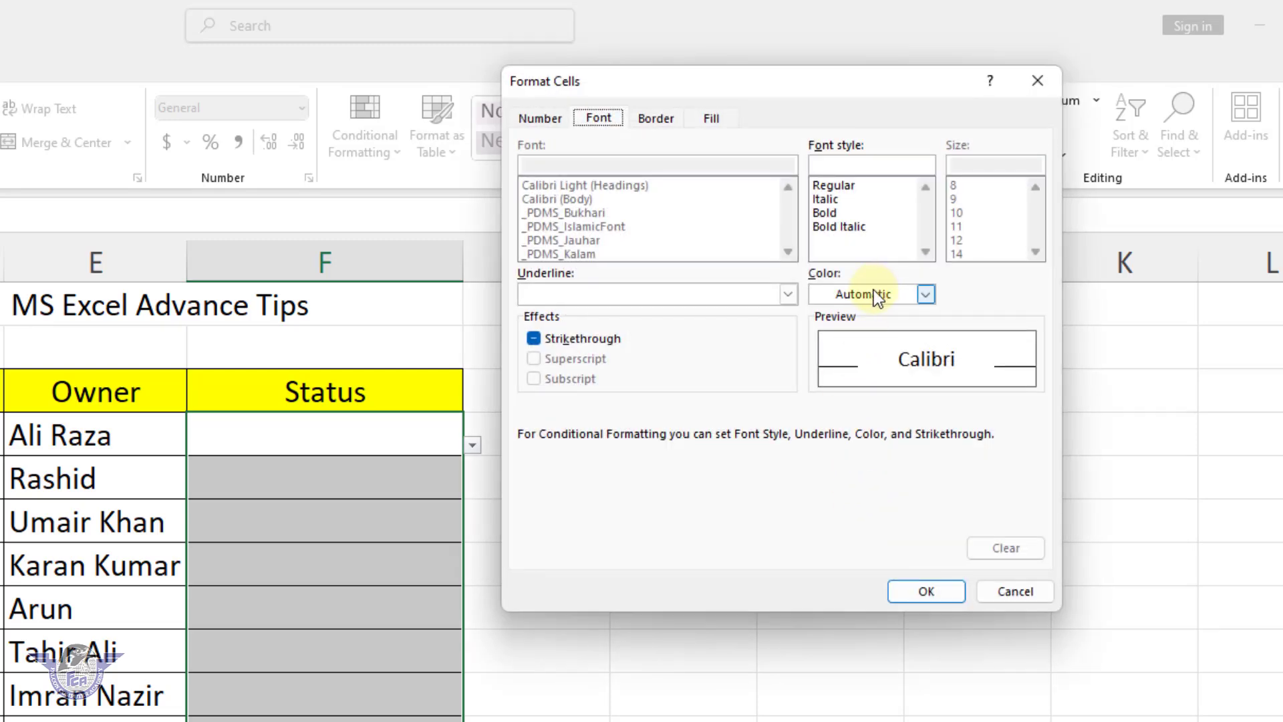
click(714, 120)
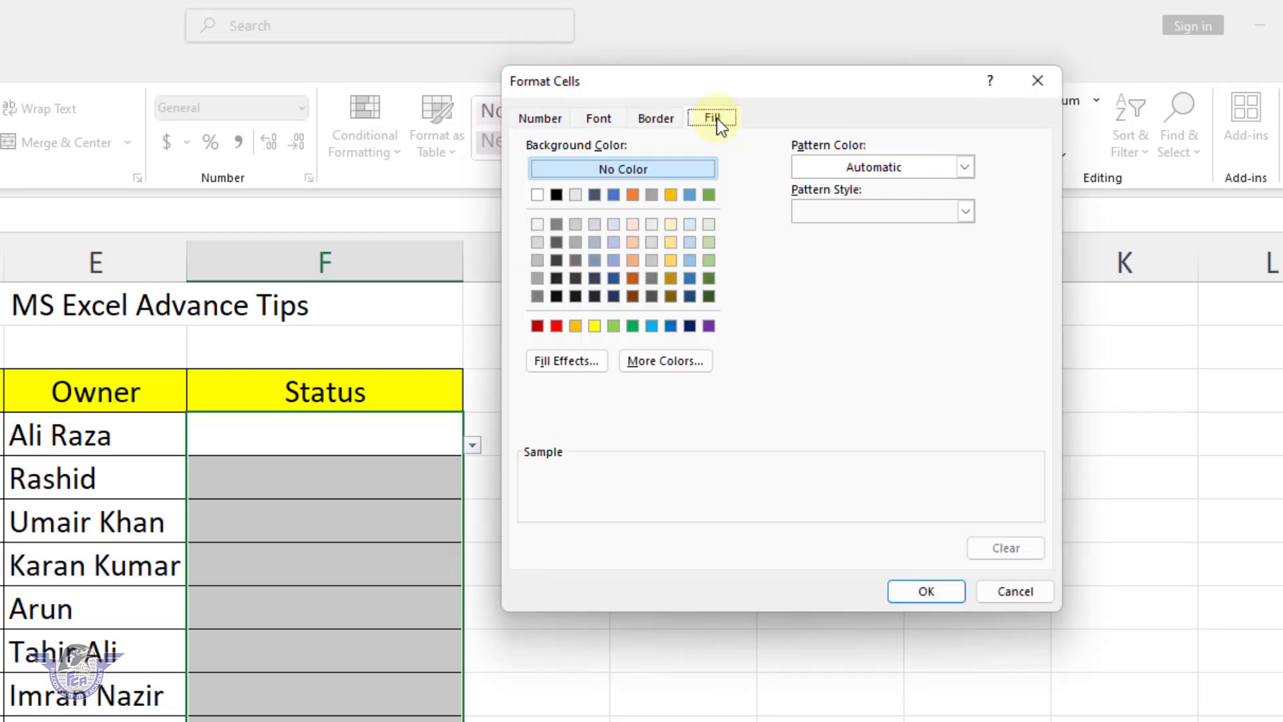
click(598, 361)
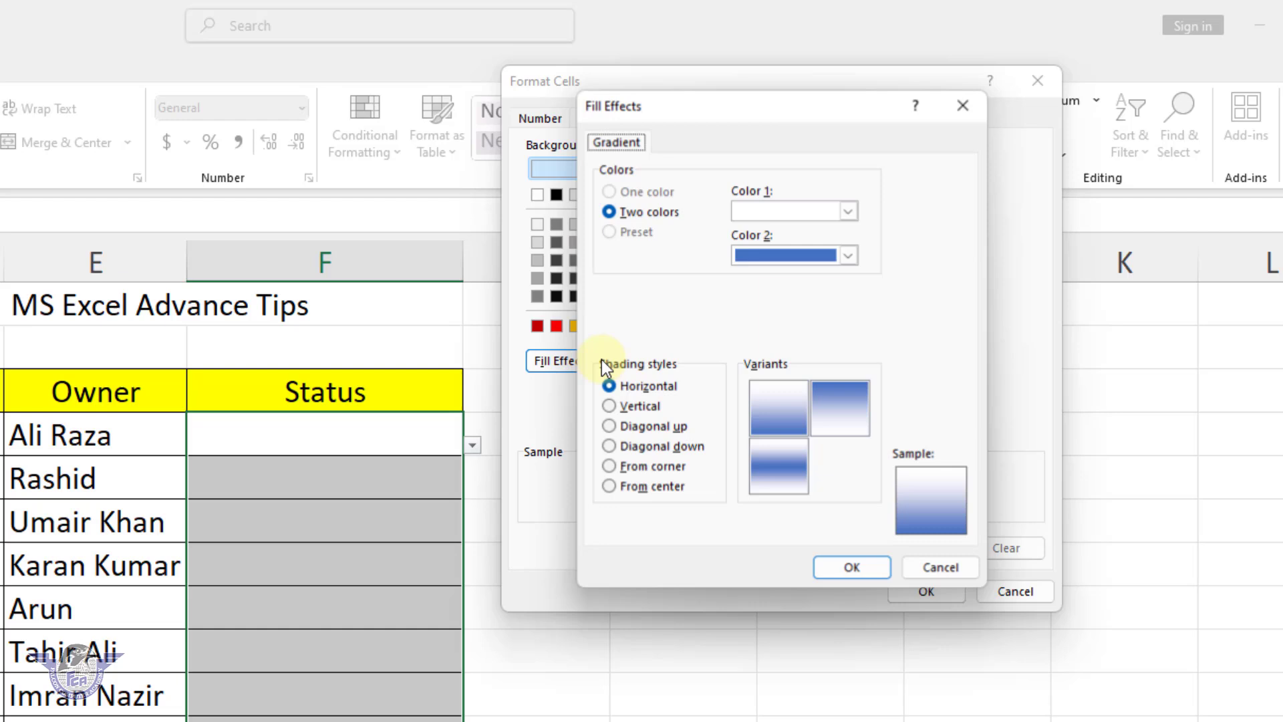
click(792, 255)
click(801, 213)
click(800, 212)
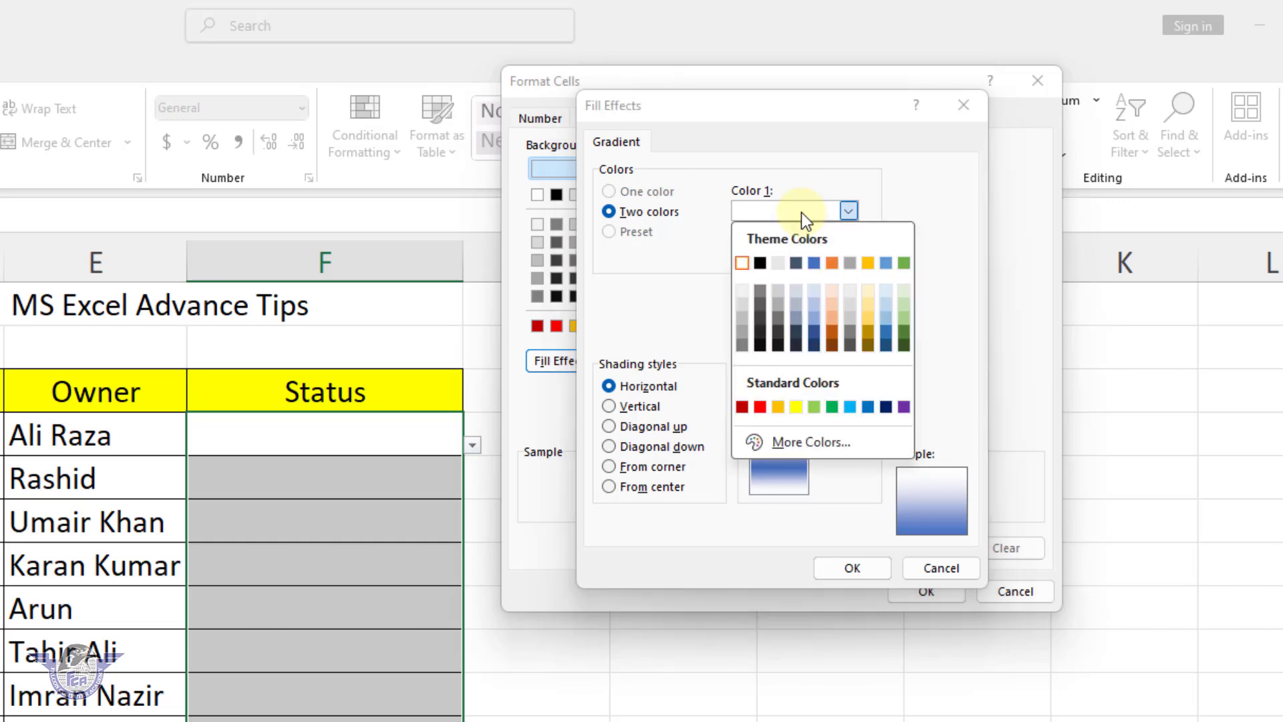
click(868, 407)
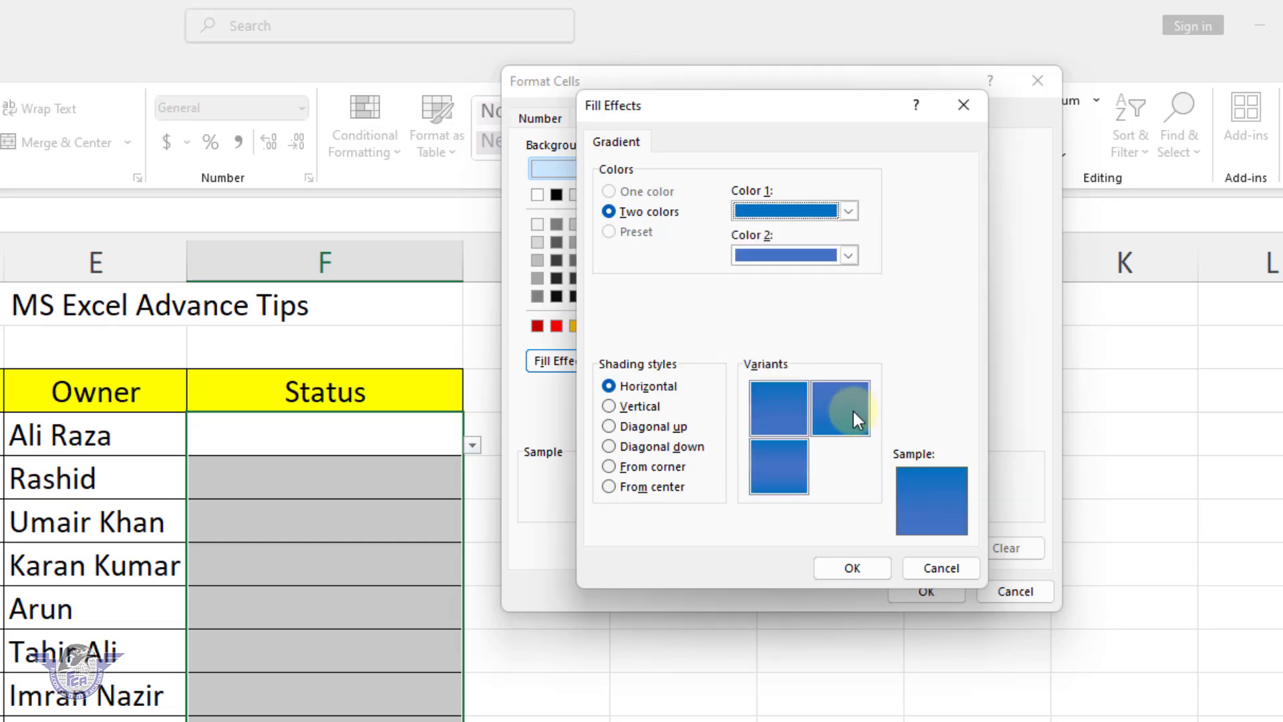
click(807, 258)
click(741, 307)
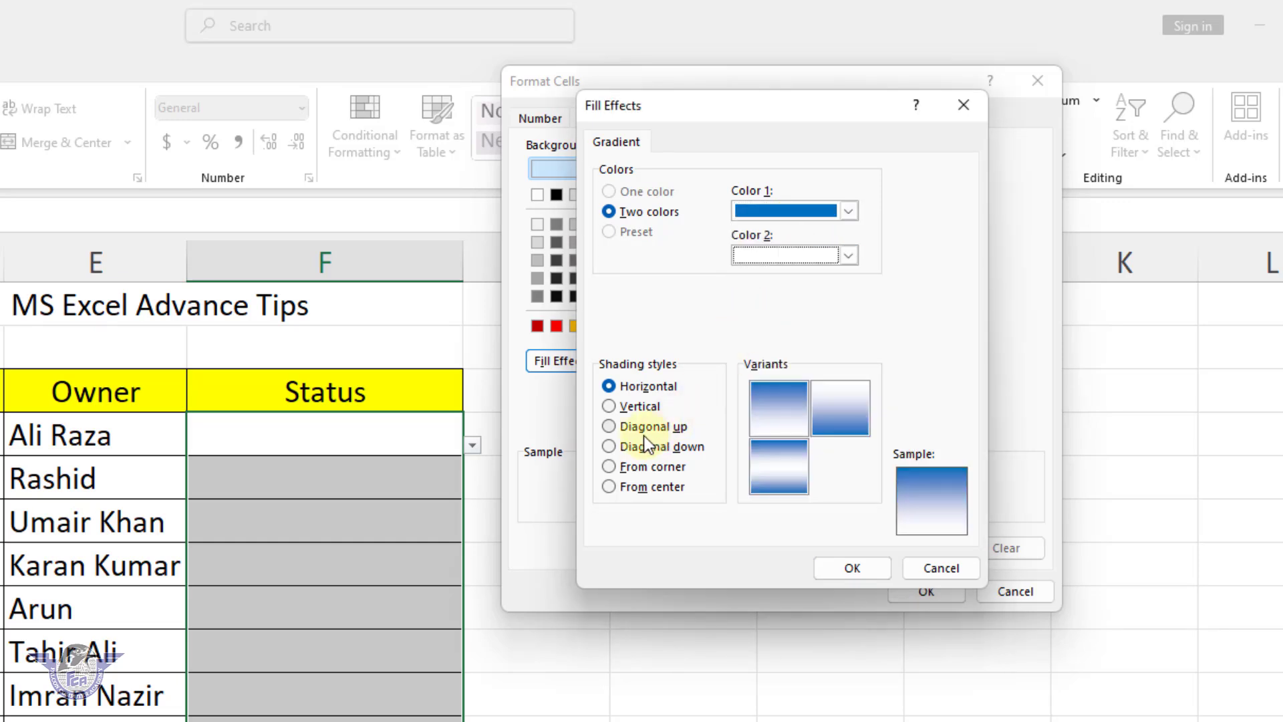
click(646, 409)
click(797, 418)
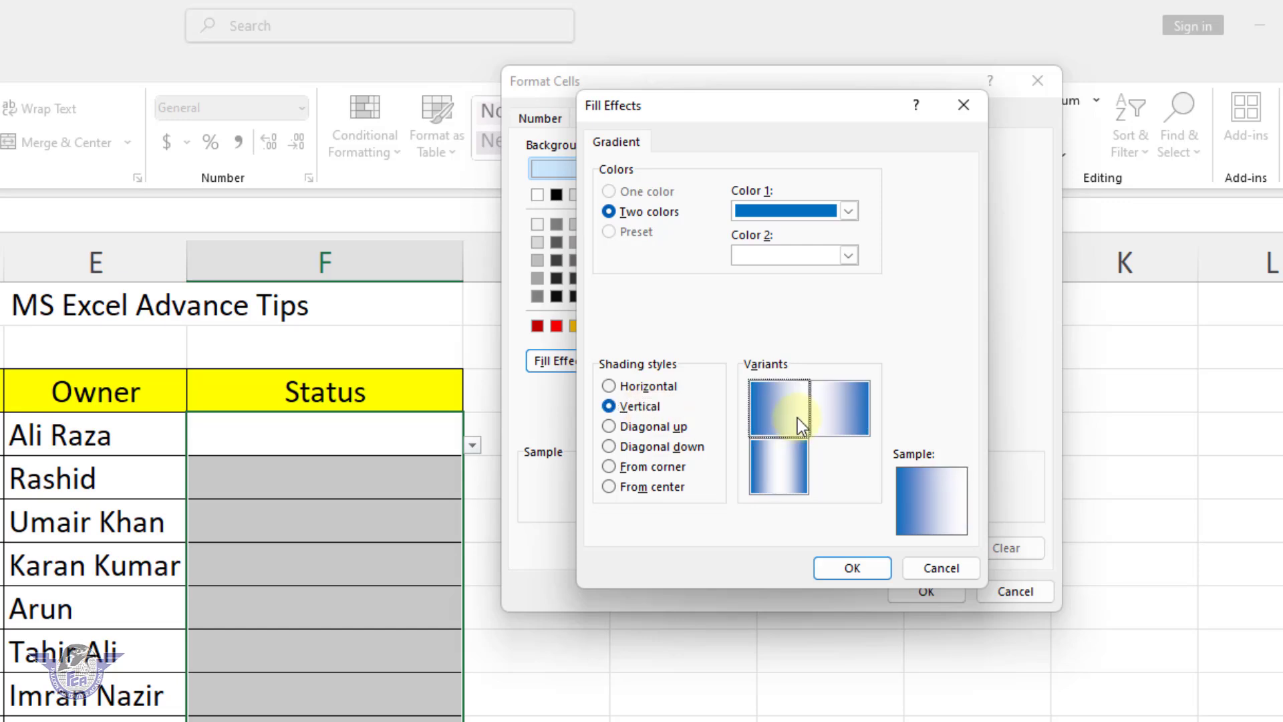
click(852, 566)
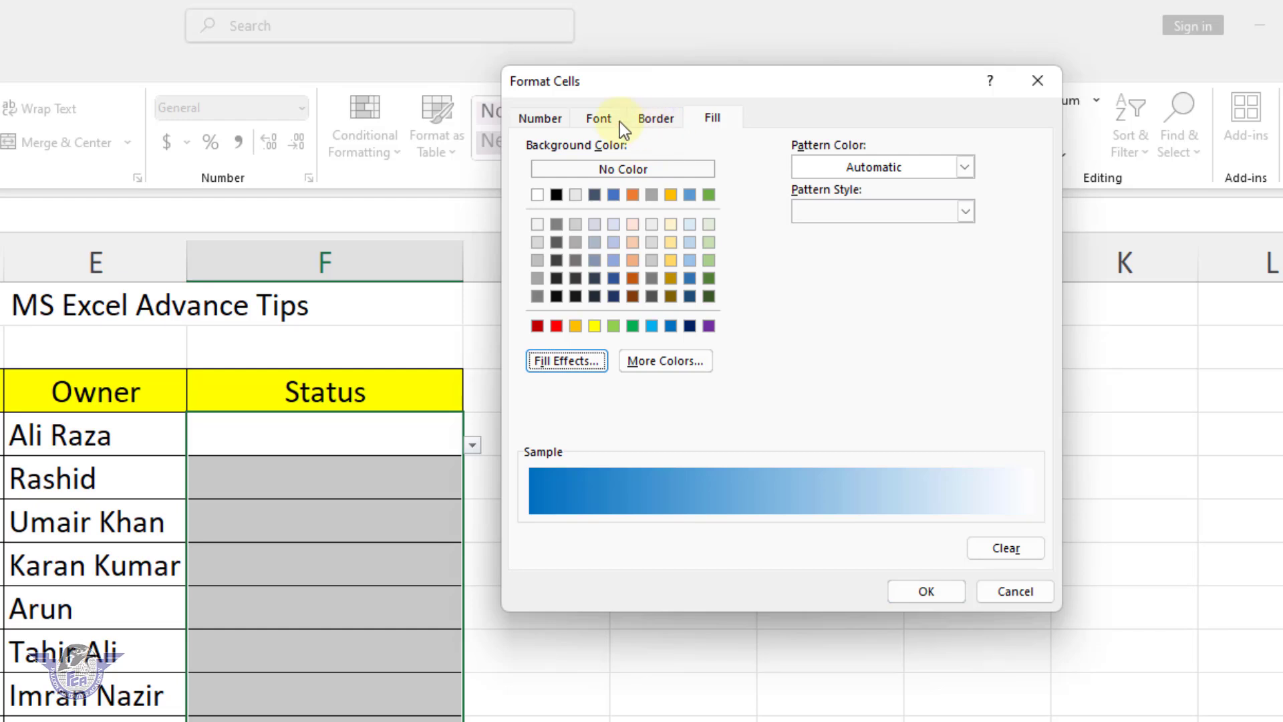
- Set the in Progress rule's font to bold and white, apply the rule, and select the first Status cell
click(601, 119)
click(826, 213)
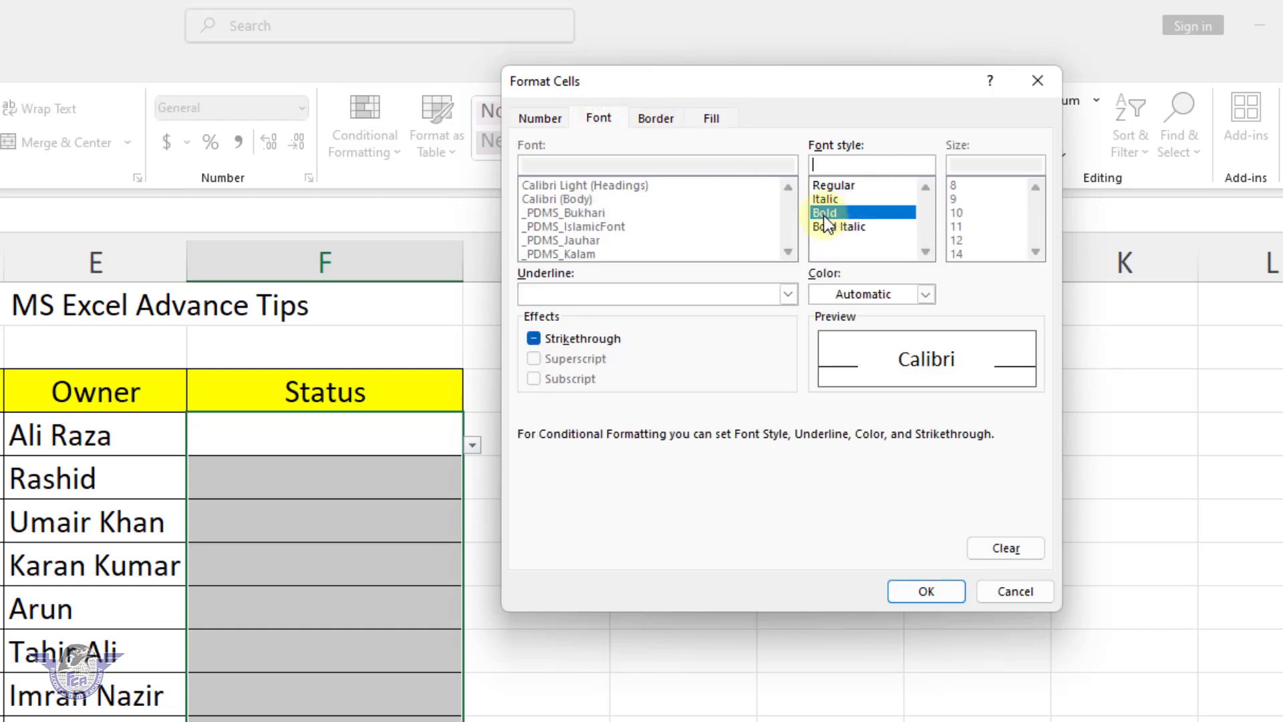
click(858, 294)
click(819, 378)
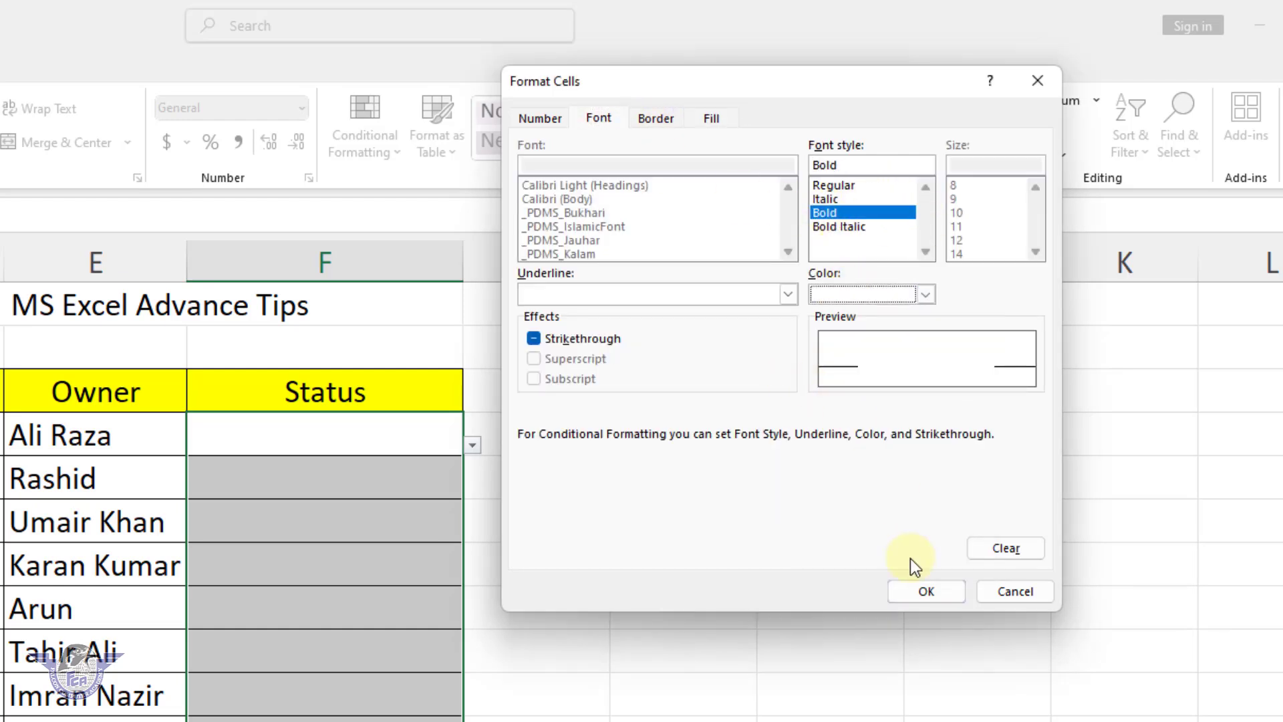
click(926, 591)
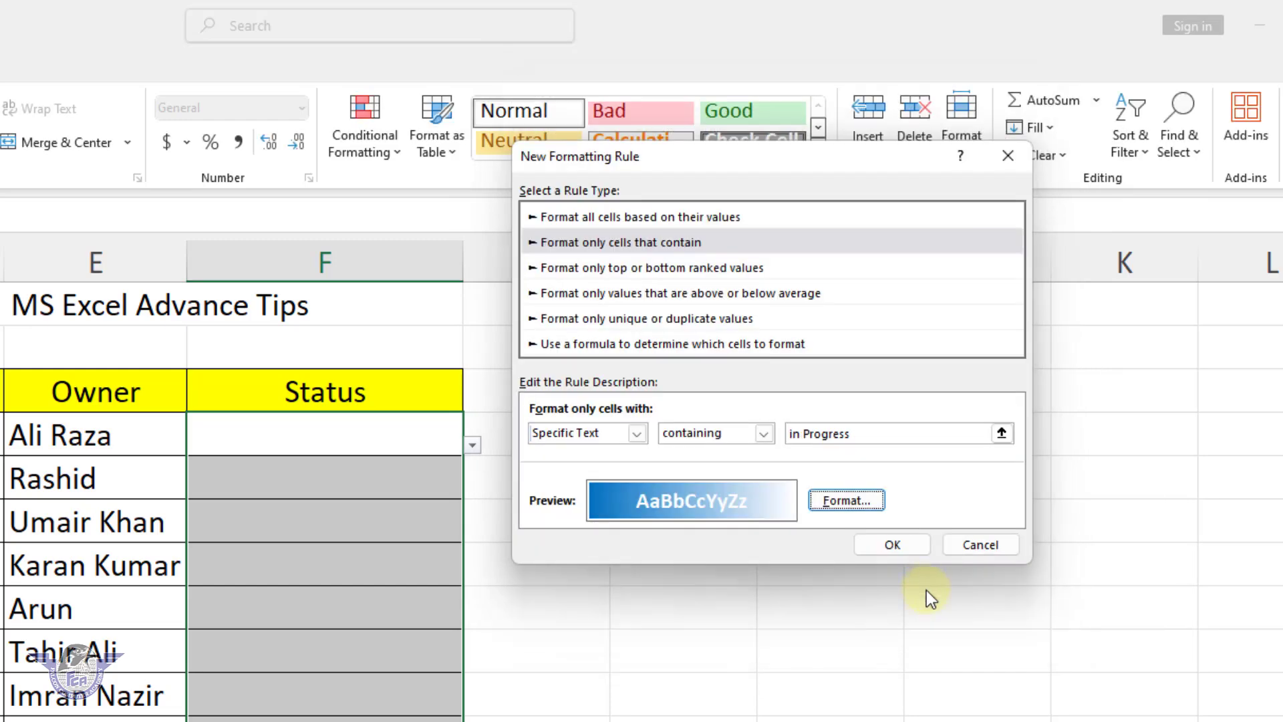
click(902, 544)
click(401, 444)
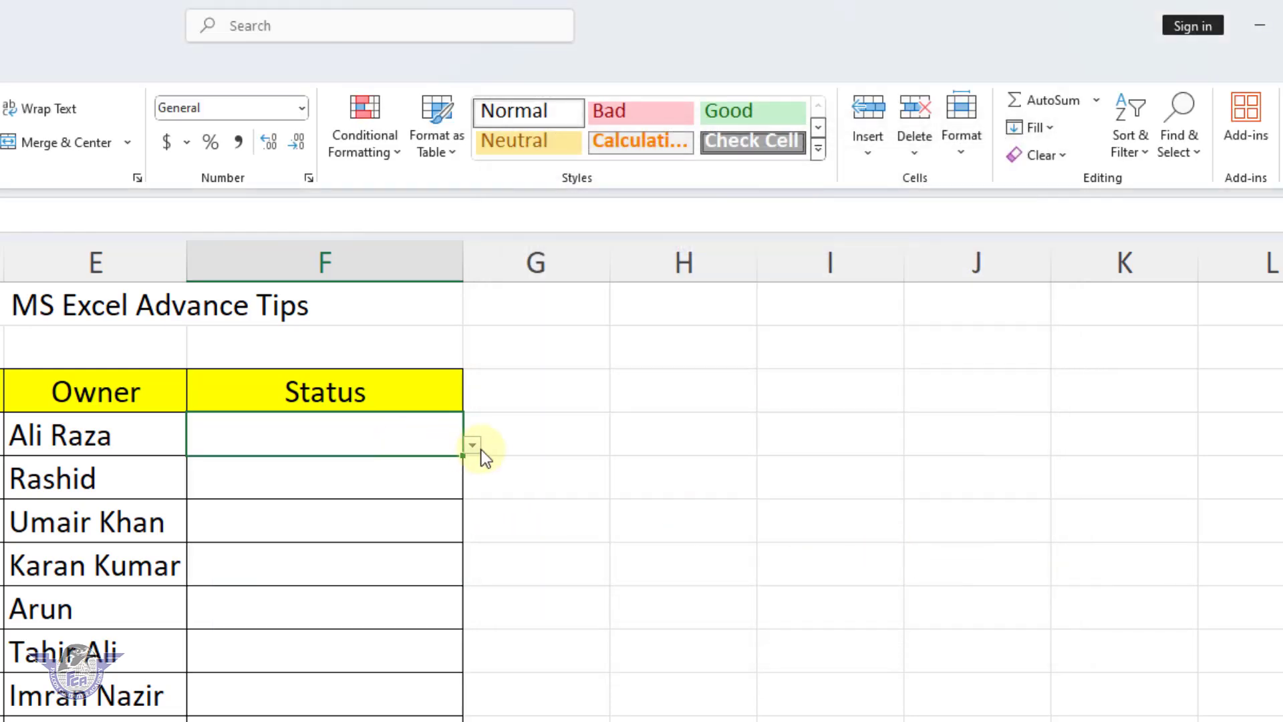
- Using the Status dropdowns, set FCA101 to Completed, FCA102 to in Progress and FCA103 to No Start
click(478, 449)
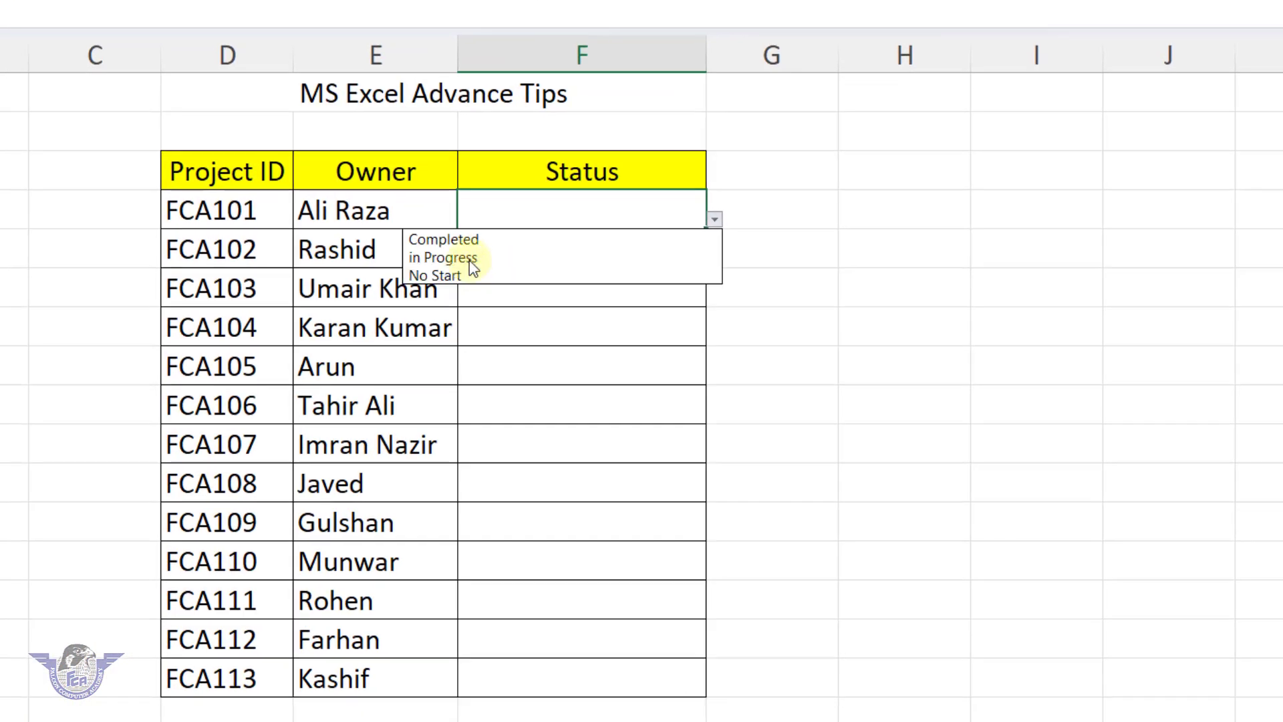
click(485, 241)
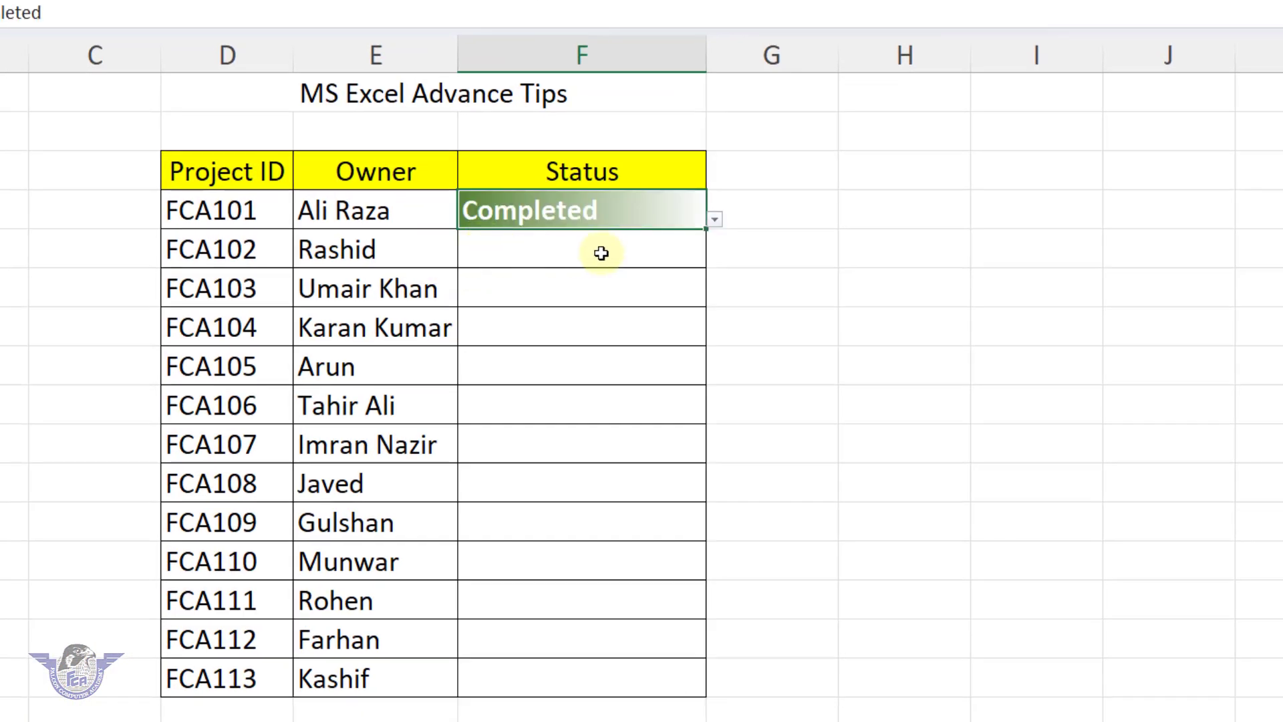
key(Return)
click(714, 258)
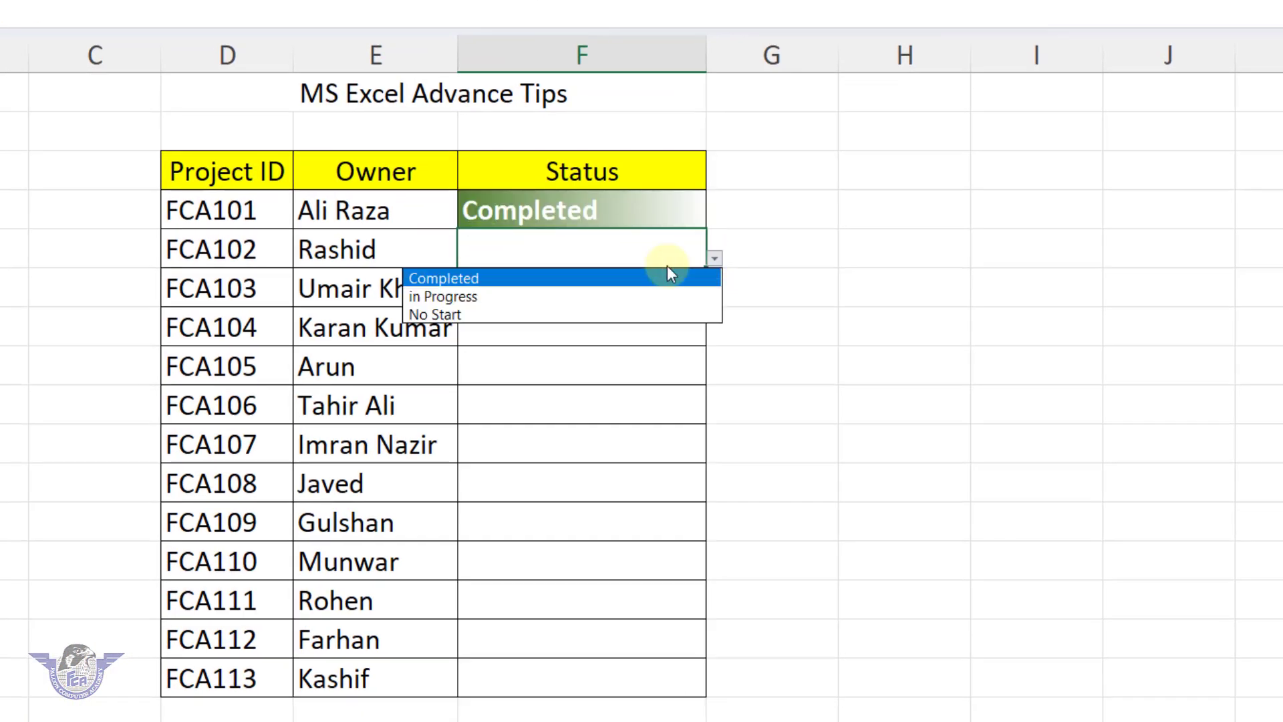
click(506, 302)
key(Return)
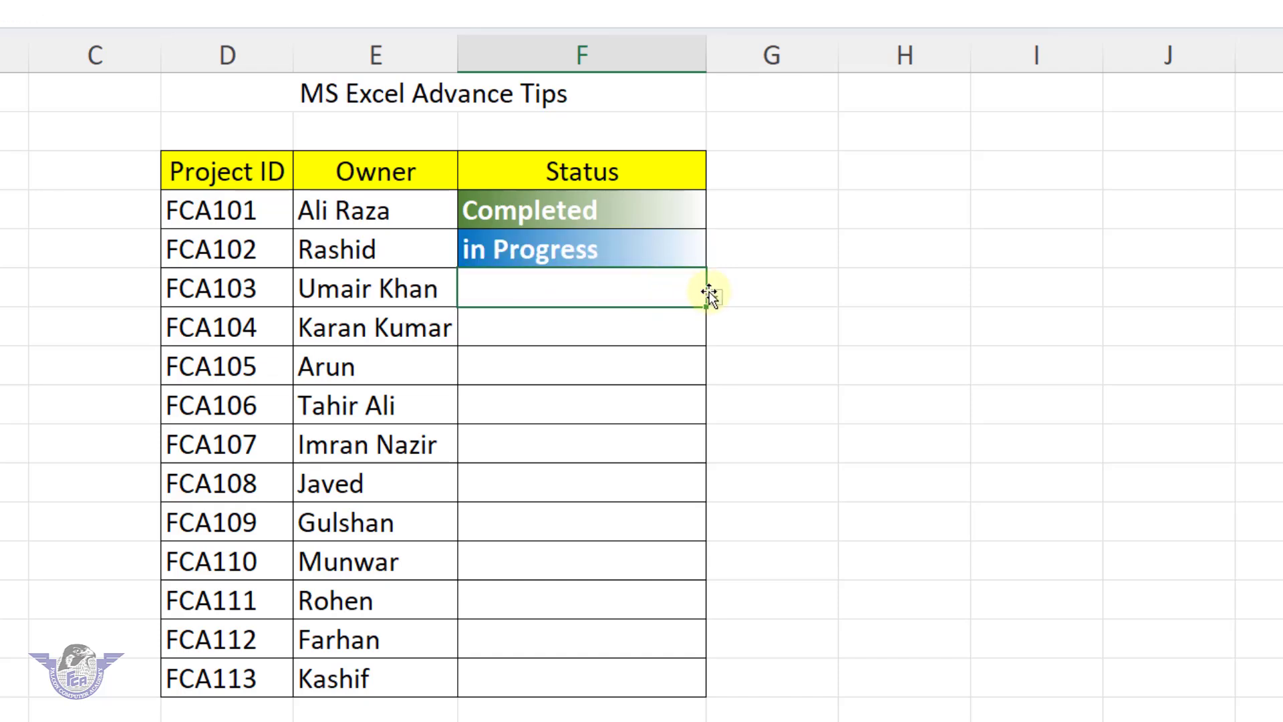
click(714, 299)
click(535, 353)
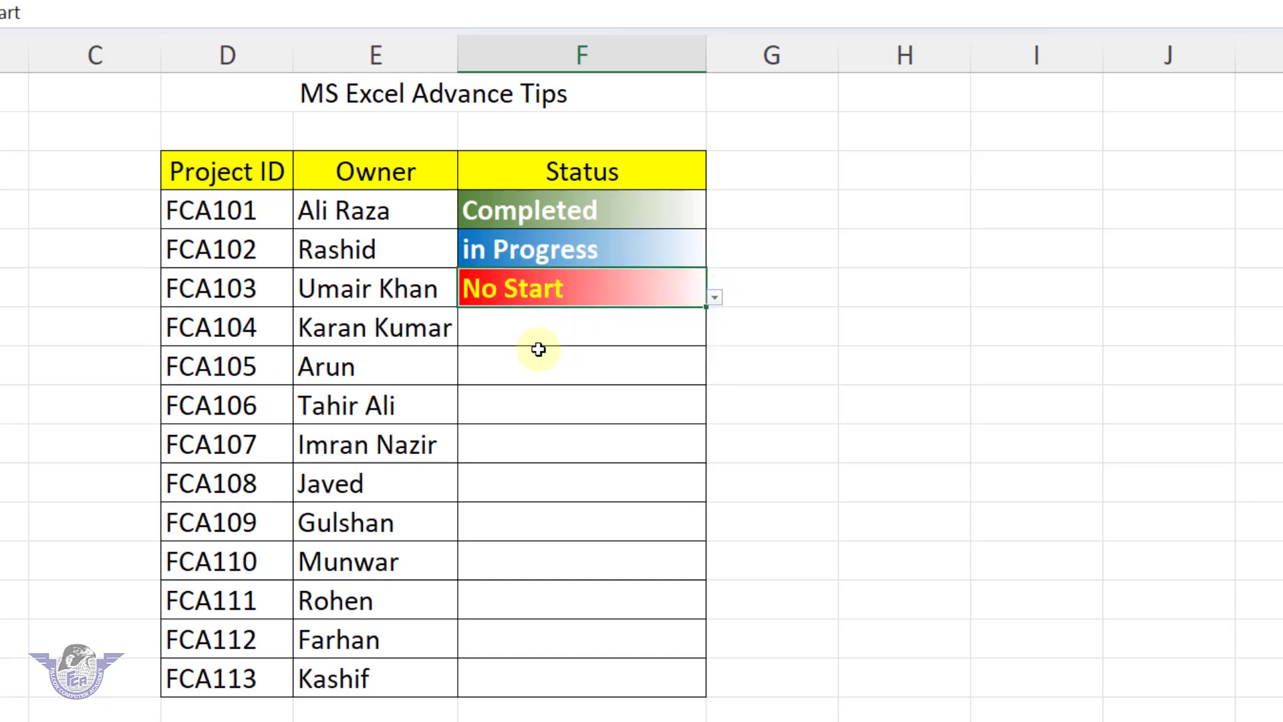
key(Return)
- Set the status of FCA104 to Completed and of FCA105 and FCA106 to in Progress
click(715, 336)
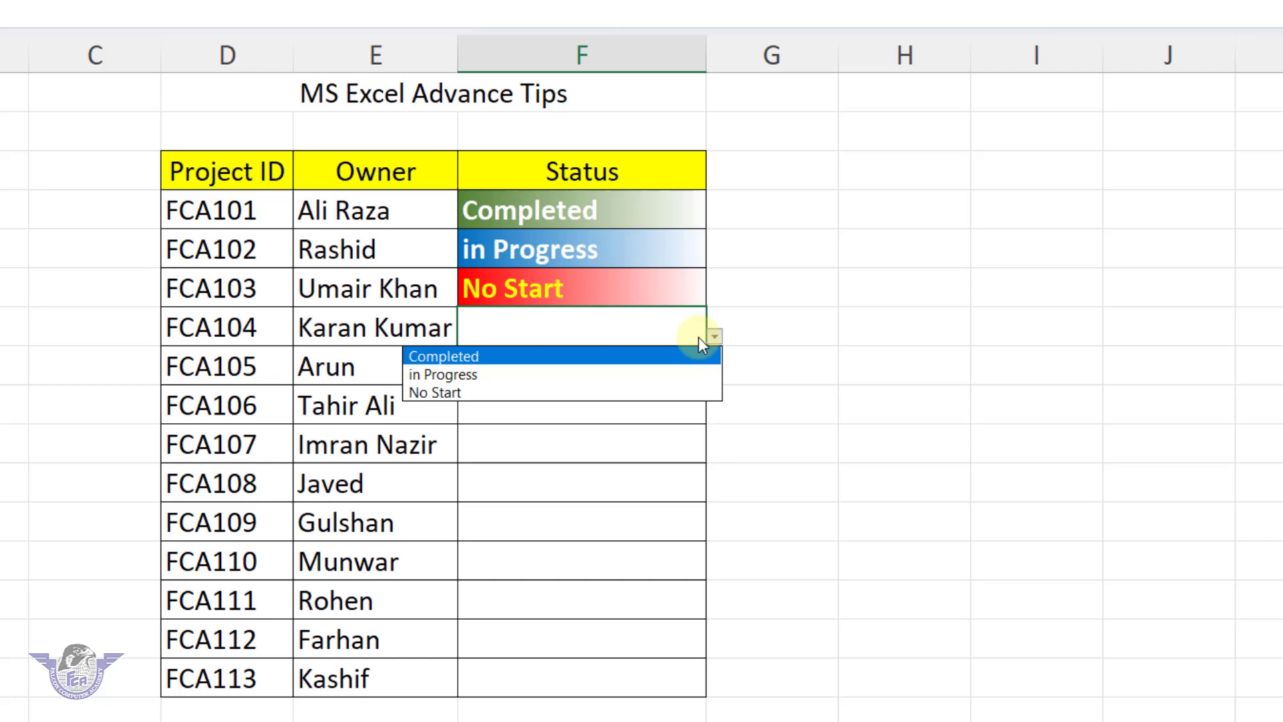
click(593, 356)
key(Return)
click(714, 370)
click(521, 408)
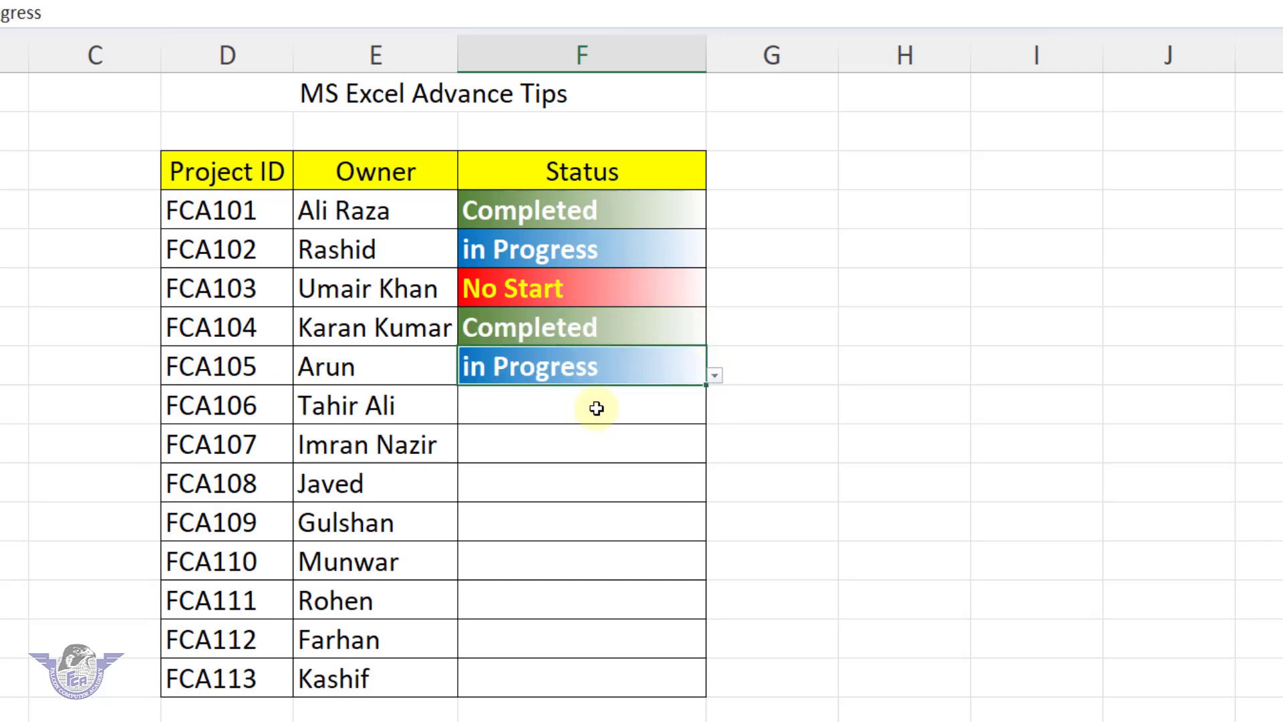
key(Return)
click(713, 414)
click(564, 452)
key(Return)
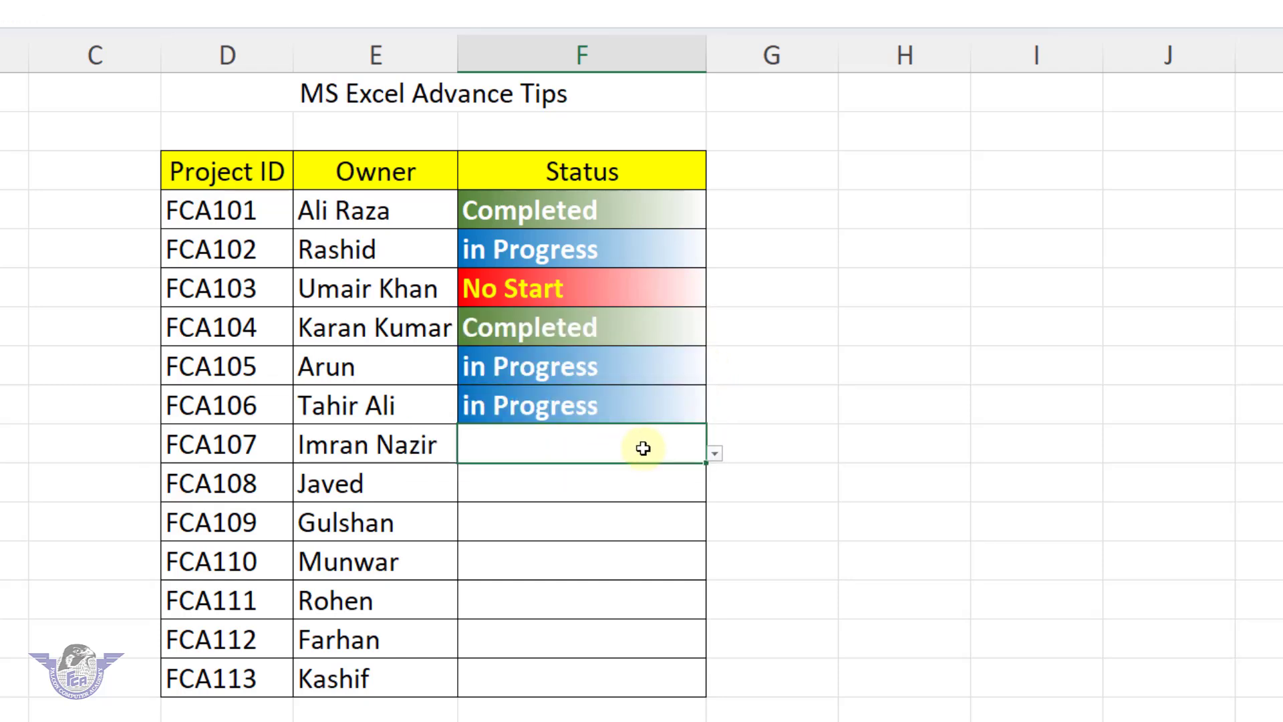
- Set the status of FCA107 to in Progress and of FCA108 to No Start
click(715, 453)
click(621, 492)
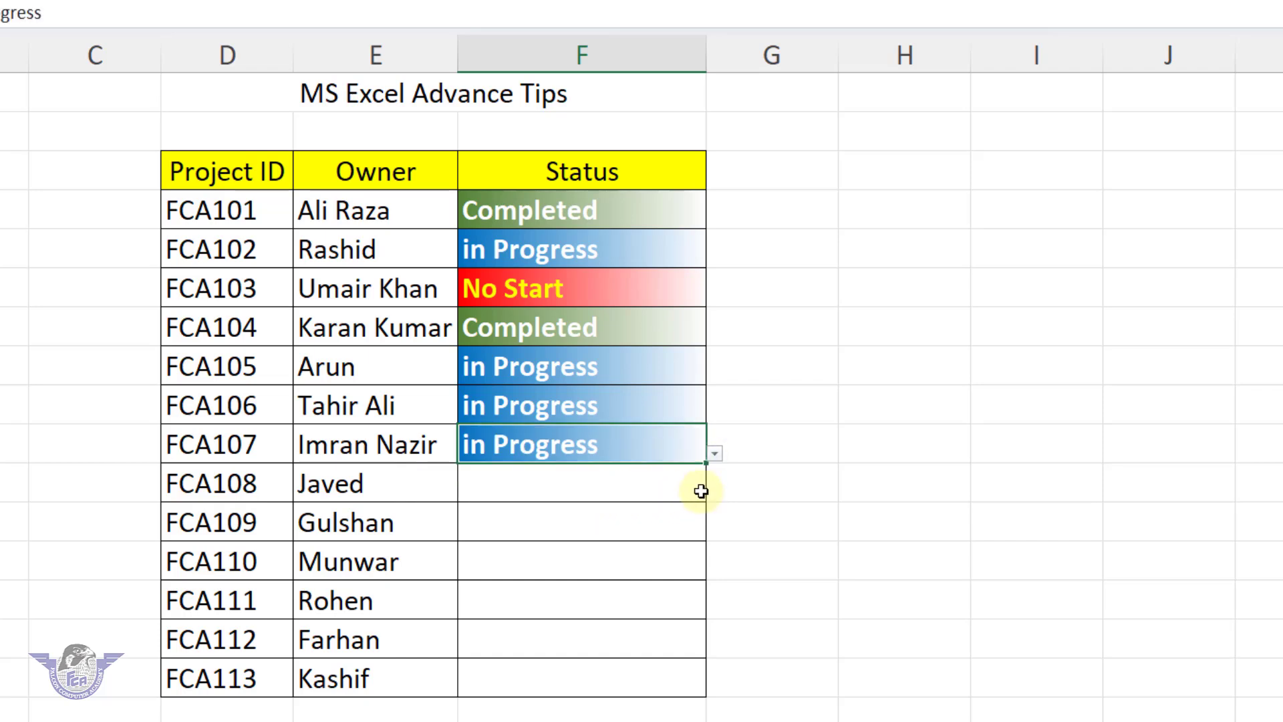
key(Return)
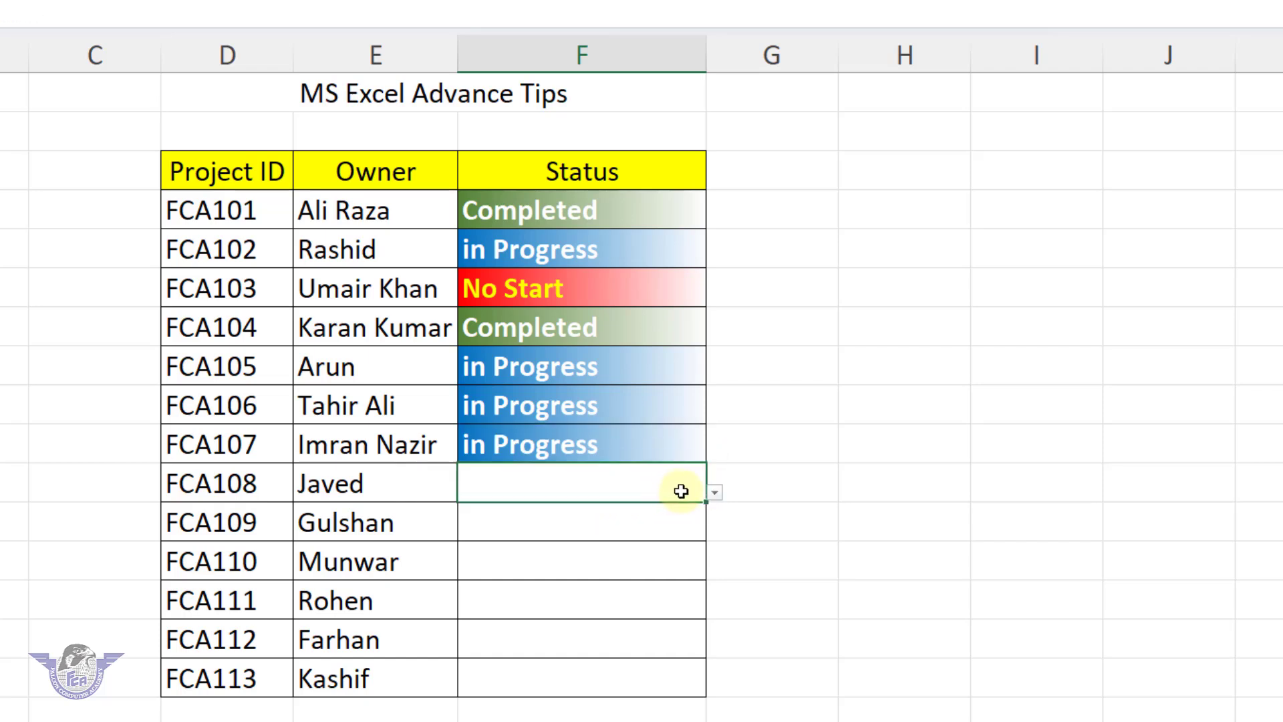
click(715, 493)
click(604, 547)
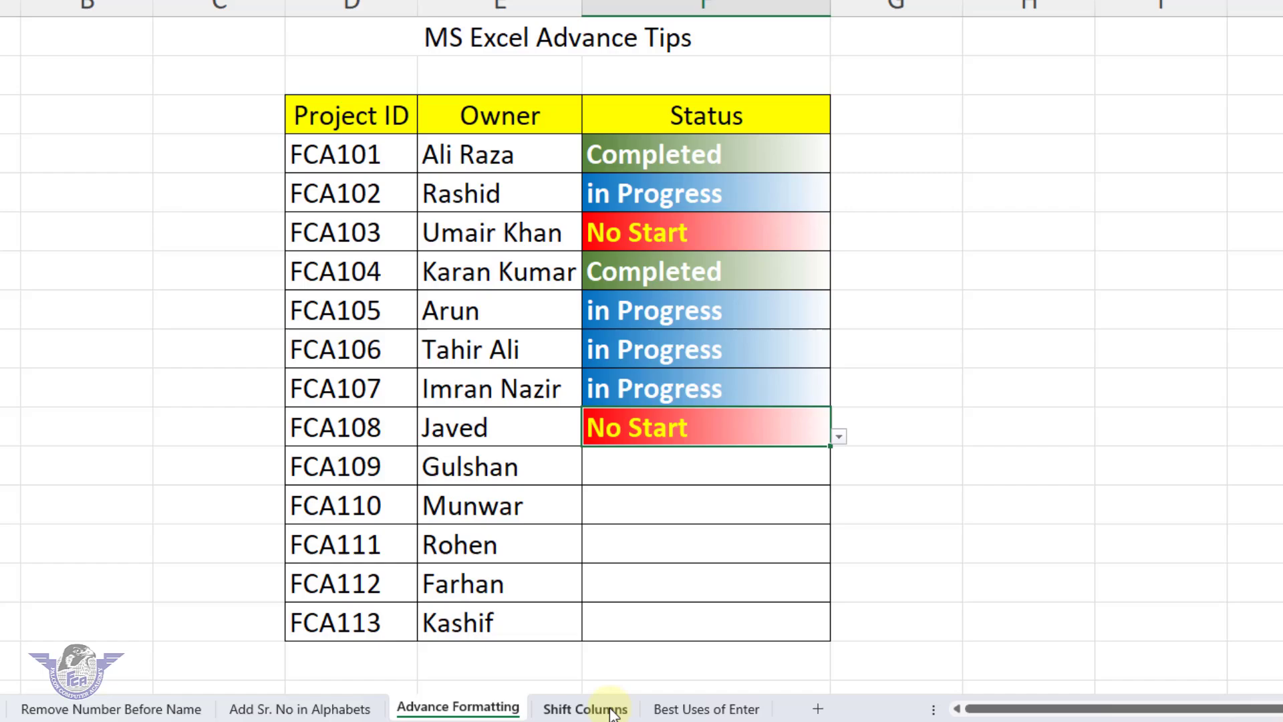
- Open the Shift Columns sheet and autofit the Course column to its contents
click(612, 709)
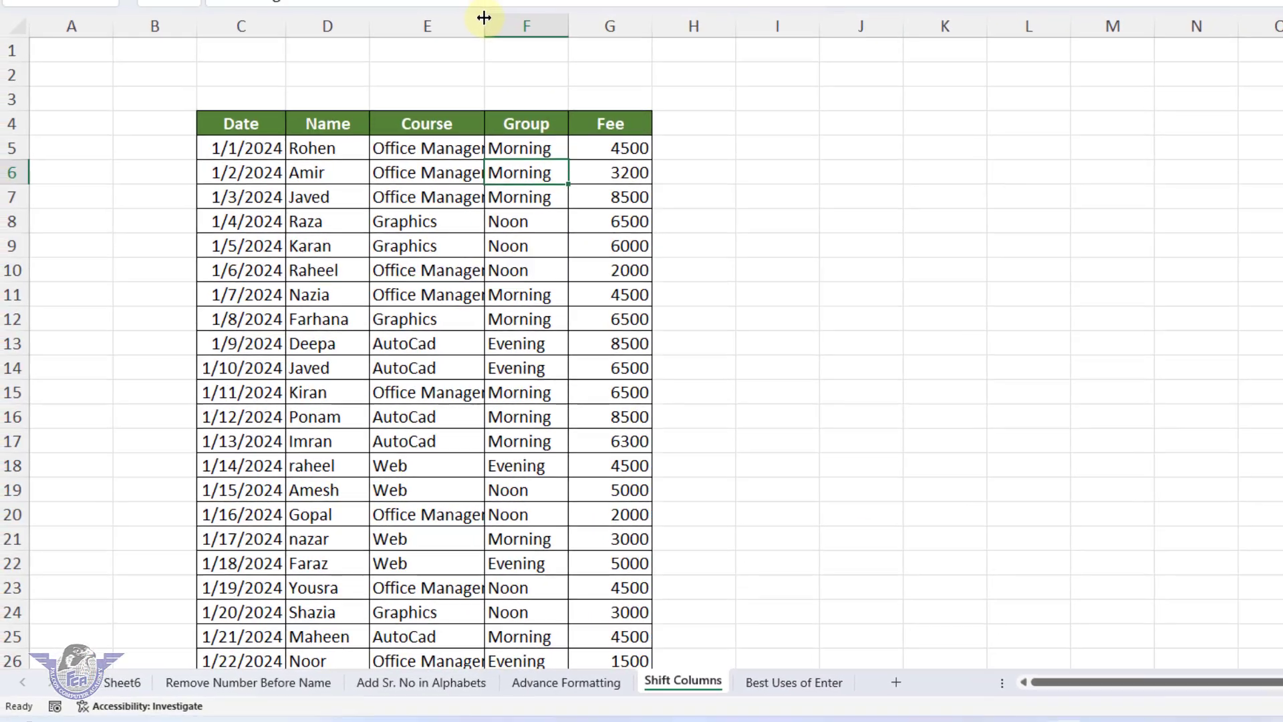
double_click(416, 2)
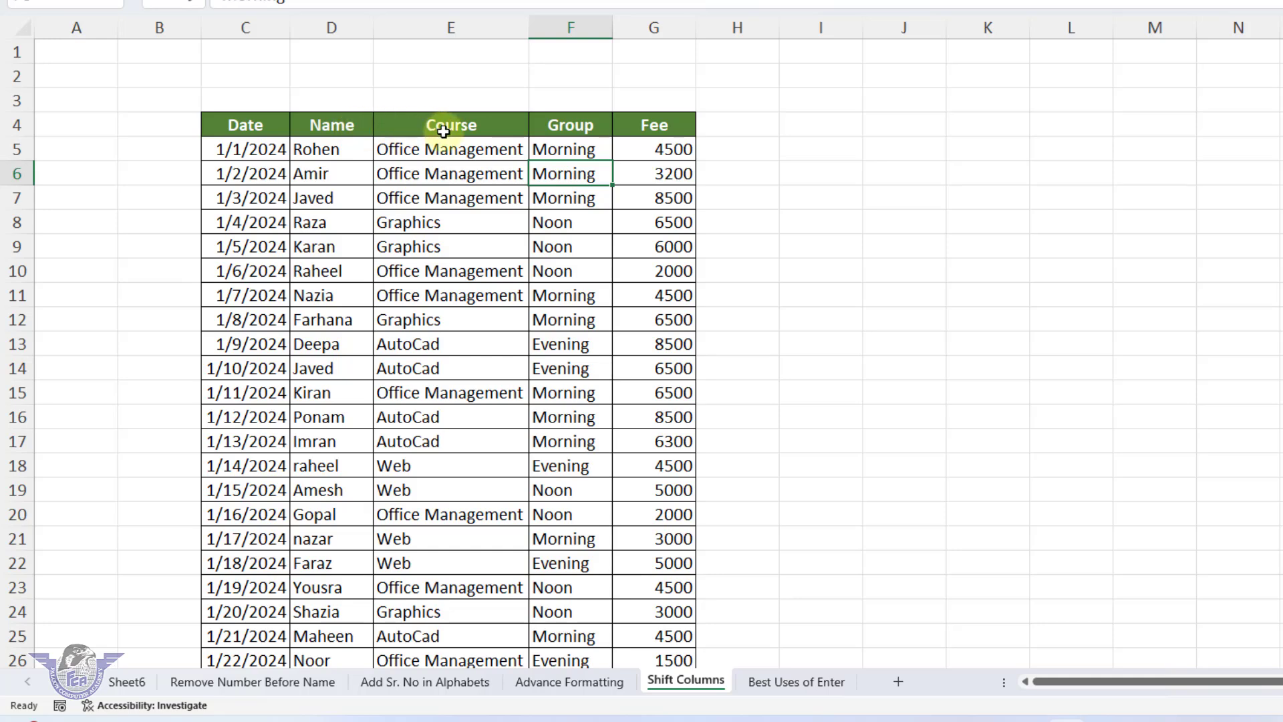
- Insert a blank column between Name and Course and widen it slightly
right_click(466, 25)
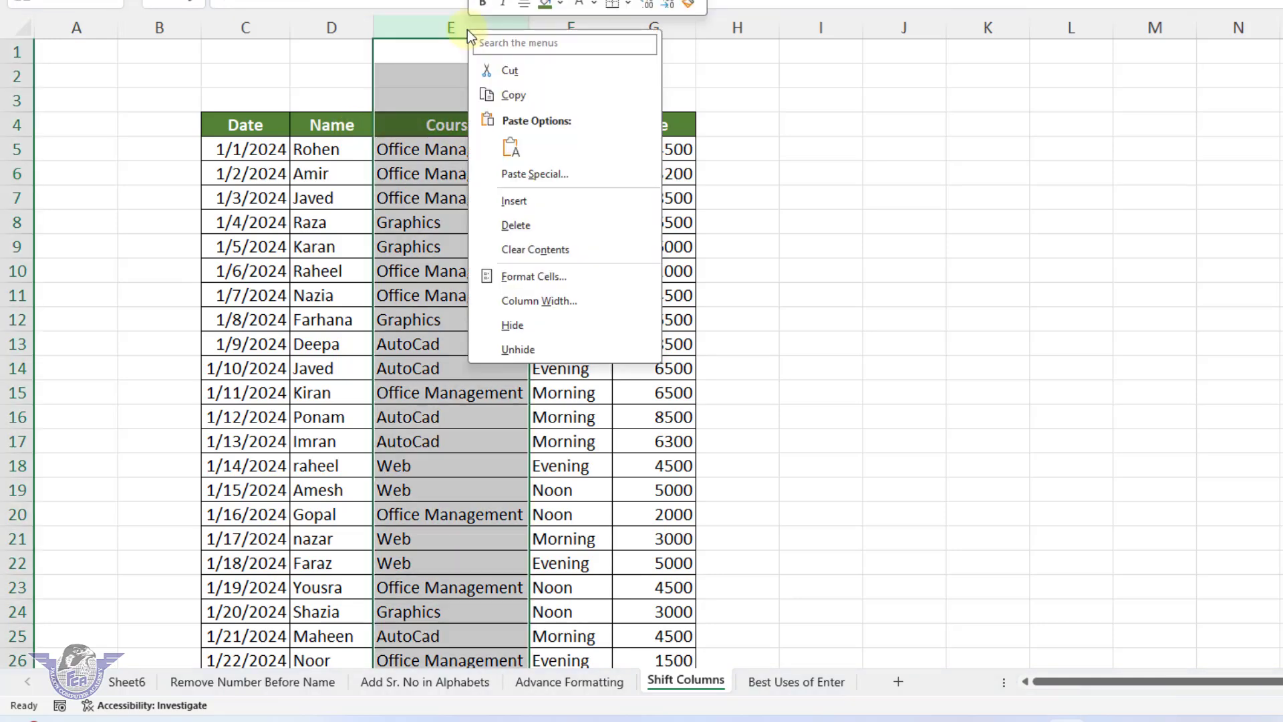
click(518, 201)
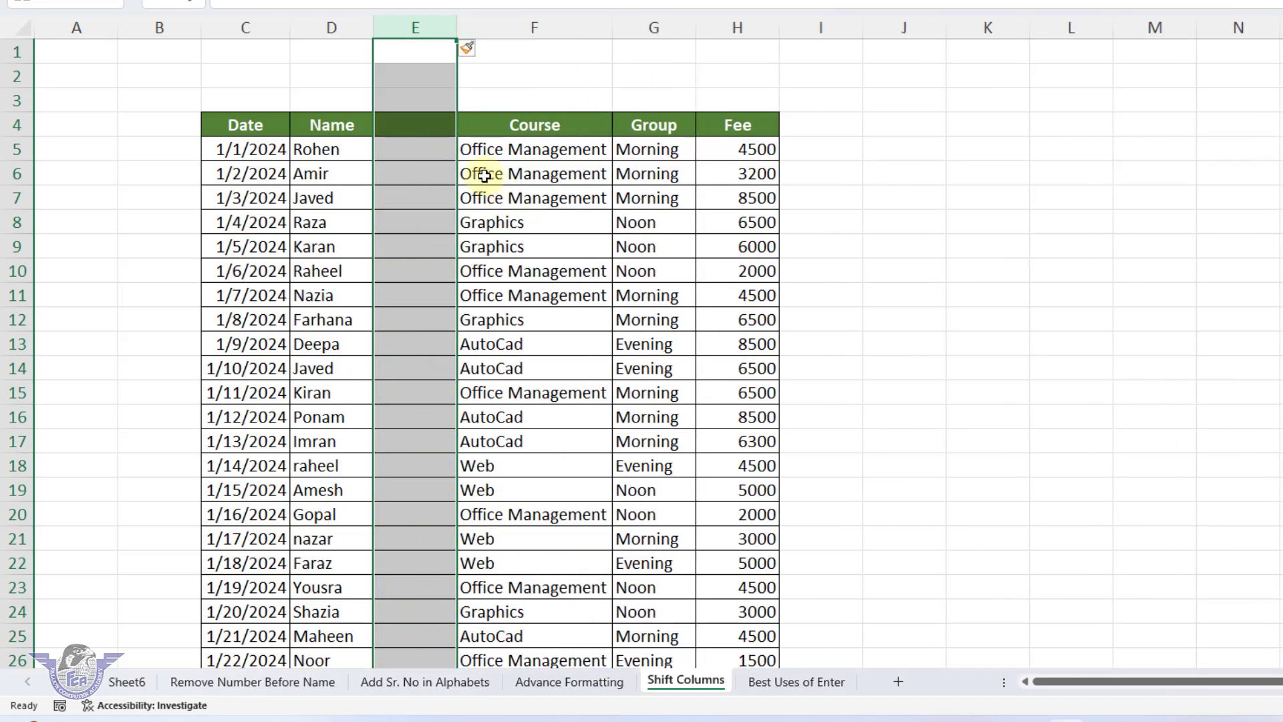
drag(460, 27, 489, 27)
- Move the whole Group range, G4:G26, into the blank table column between Name and Course
click(691, 124)
drag(692, 182, 707, 605)
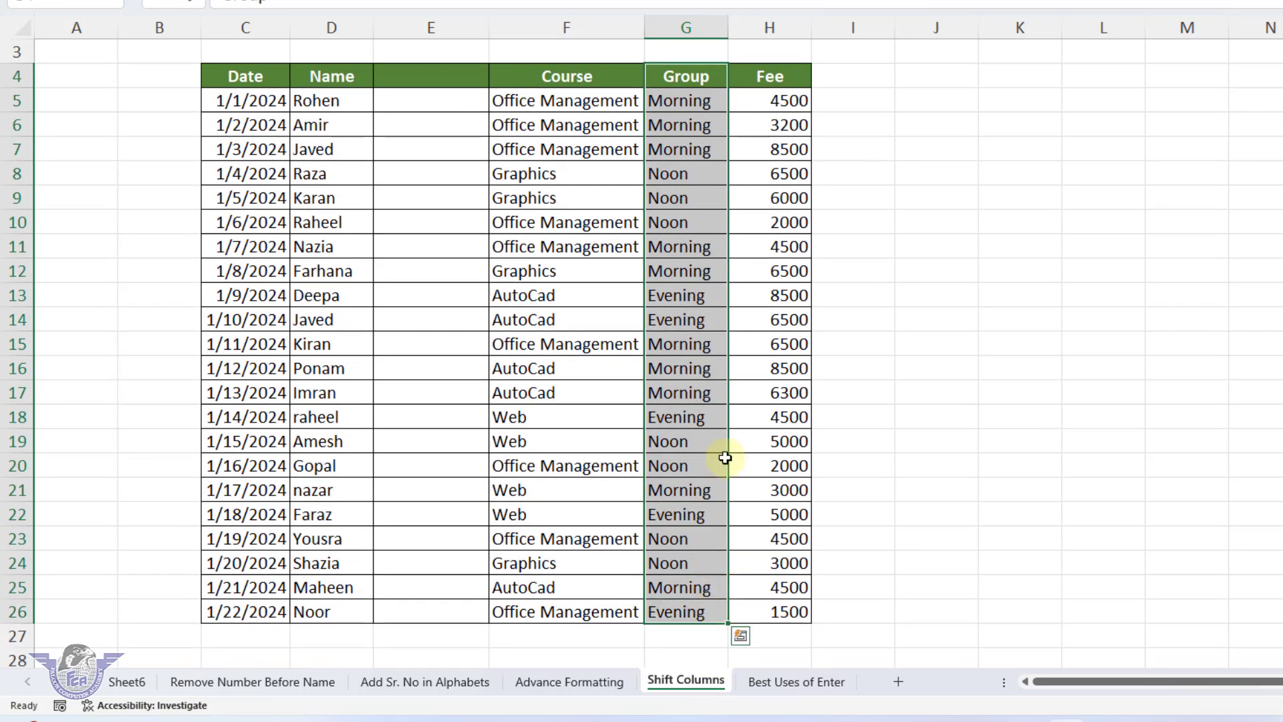
drag(727, 124, 459, 134)
- Delete the empty column G between Course and Fee, and deselect the table
click(685, 29)
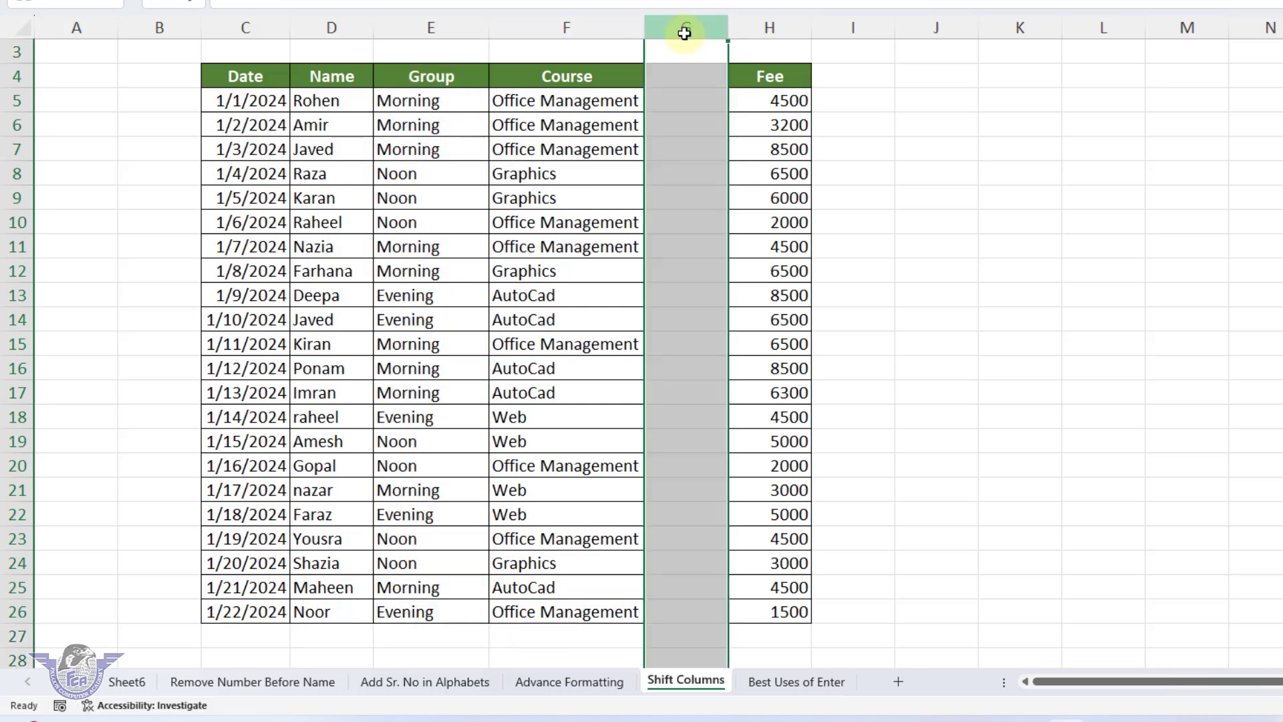
right_click(685, 29)
click(738, 226)
click(868, 238)
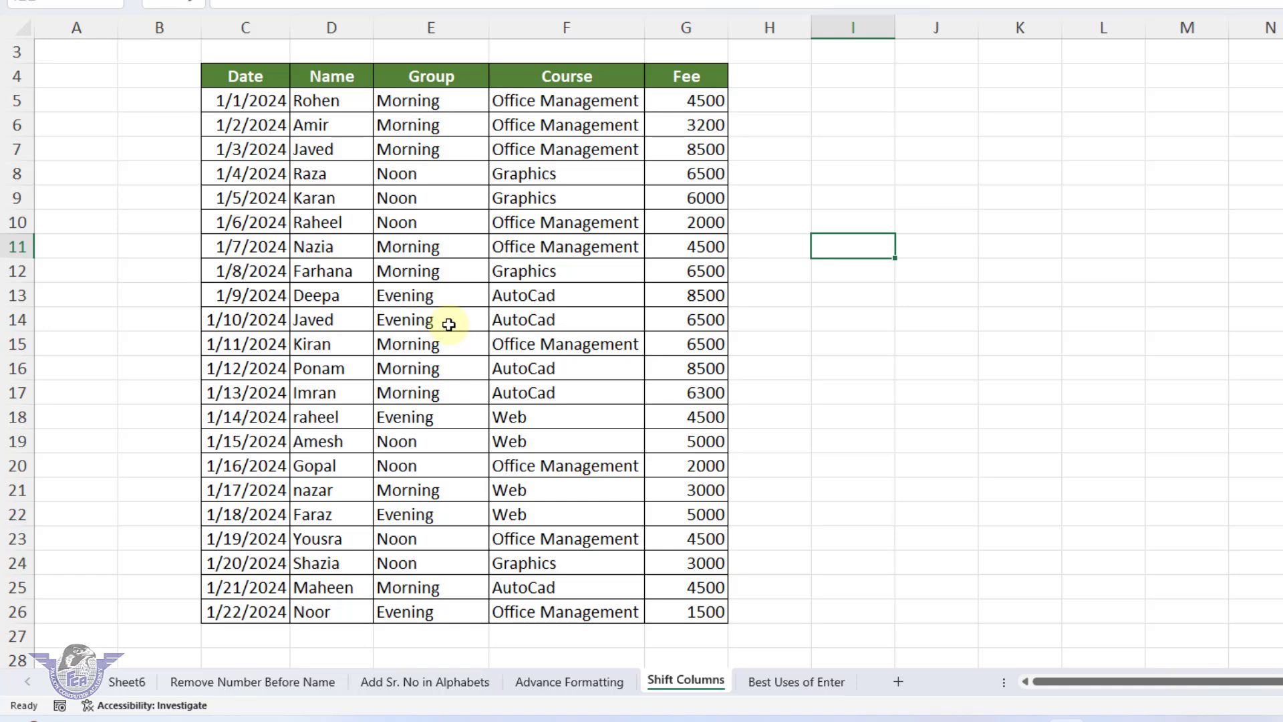
- Open the Best Uses of Enter sheet and enter Name in the first cell under the Enter heading
click(829, 681)
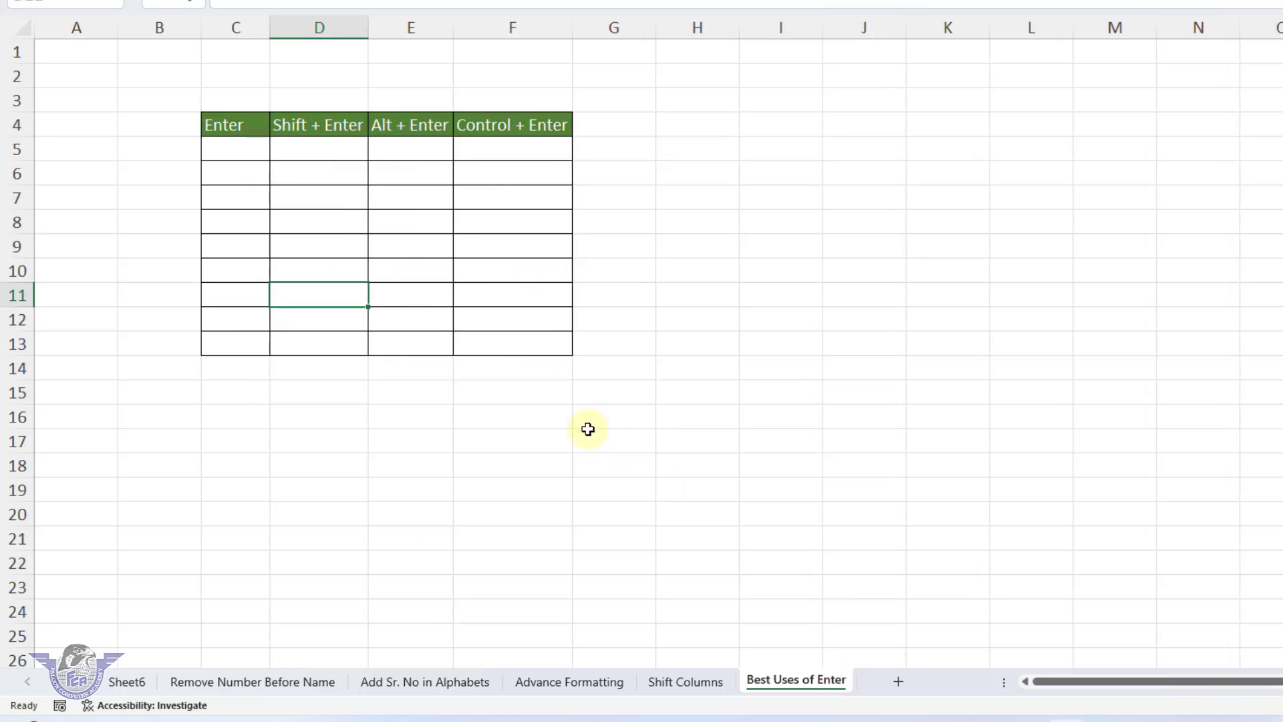
click(247, 146)
click(337, 156)
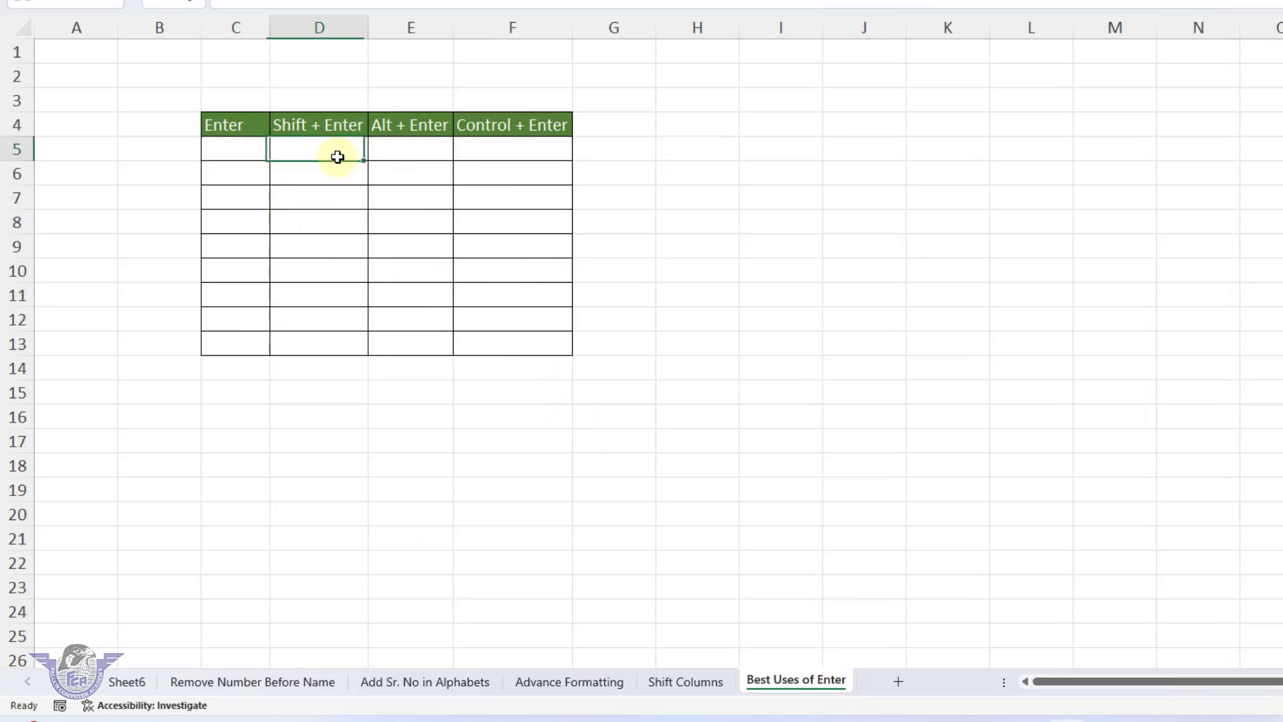
click(420, 156)
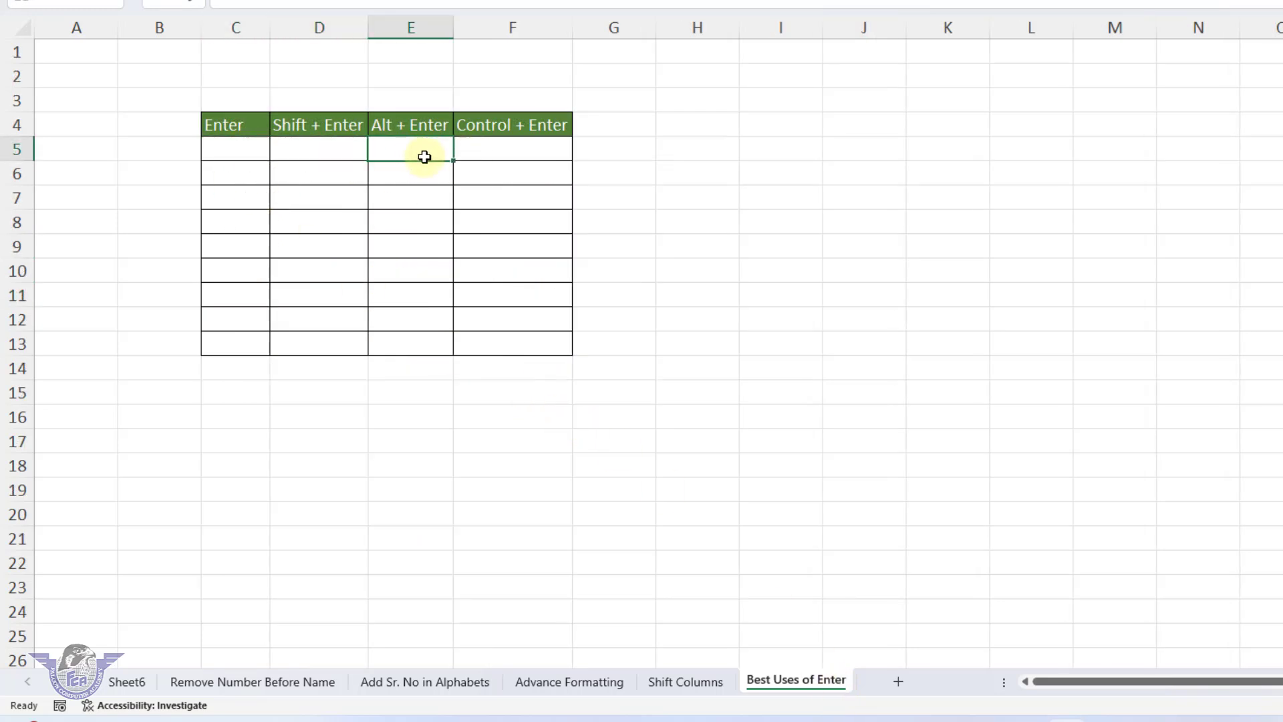
click(505, 155)
click(251, 146)
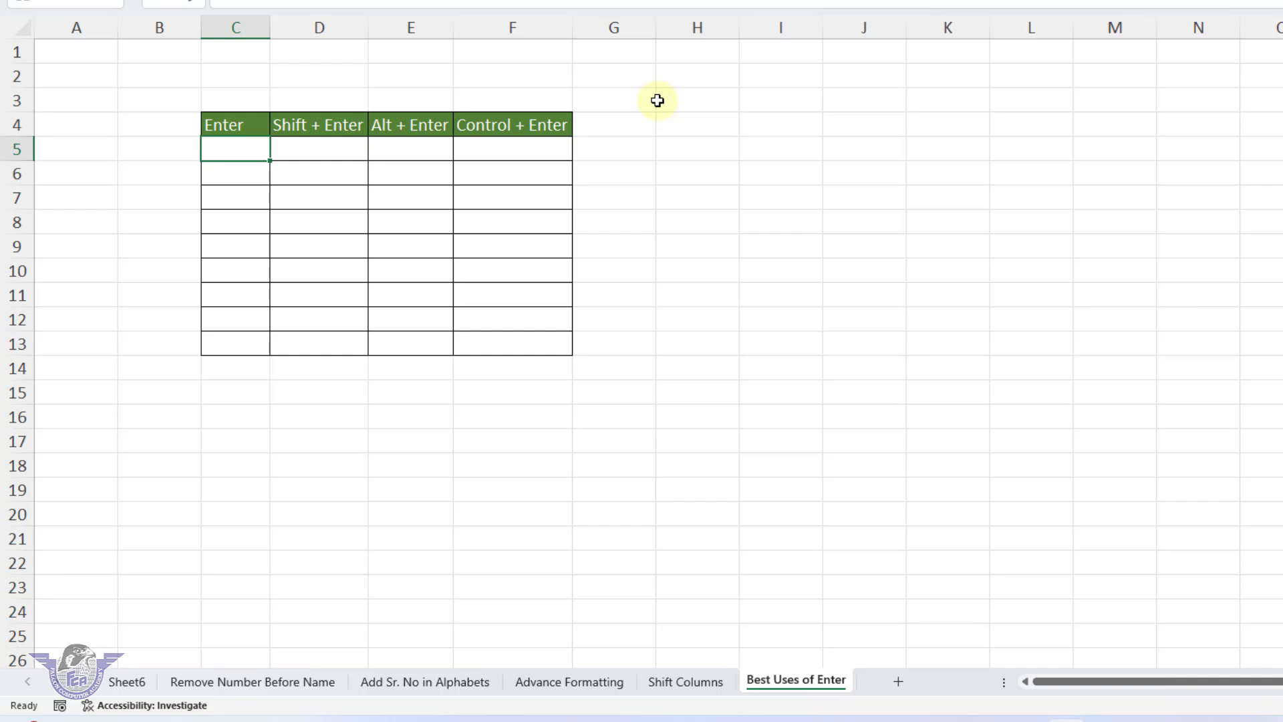
text(Name)
key(Return)
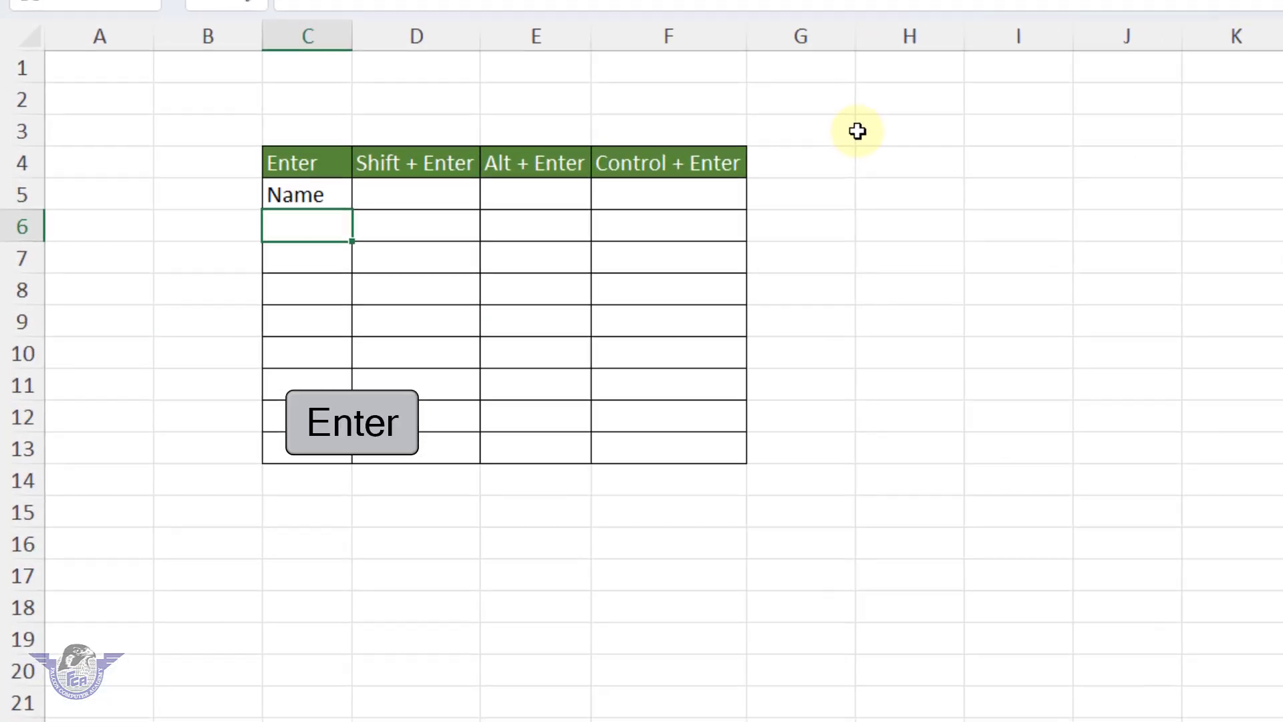
- Demonstrate moving the active cell down and back up between D5 and D6 under the Shift + Enter heading
click(467, 215)
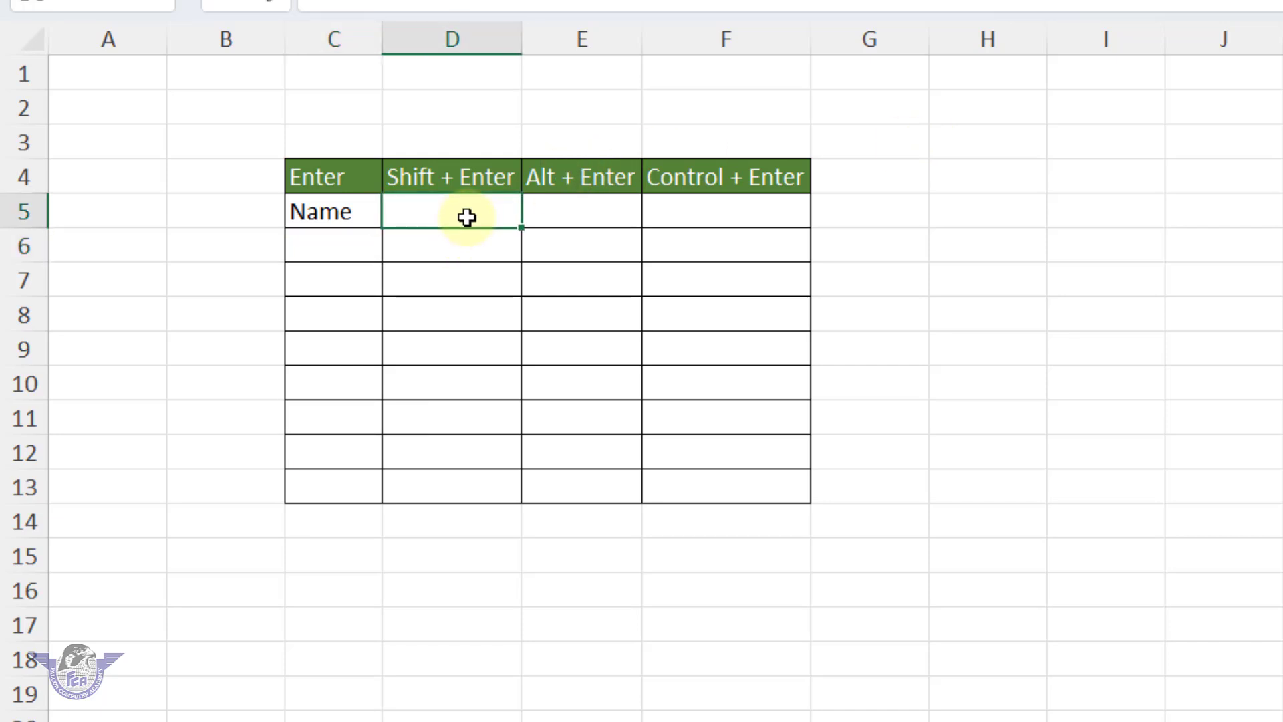
key(Return)
key(shift+Return)
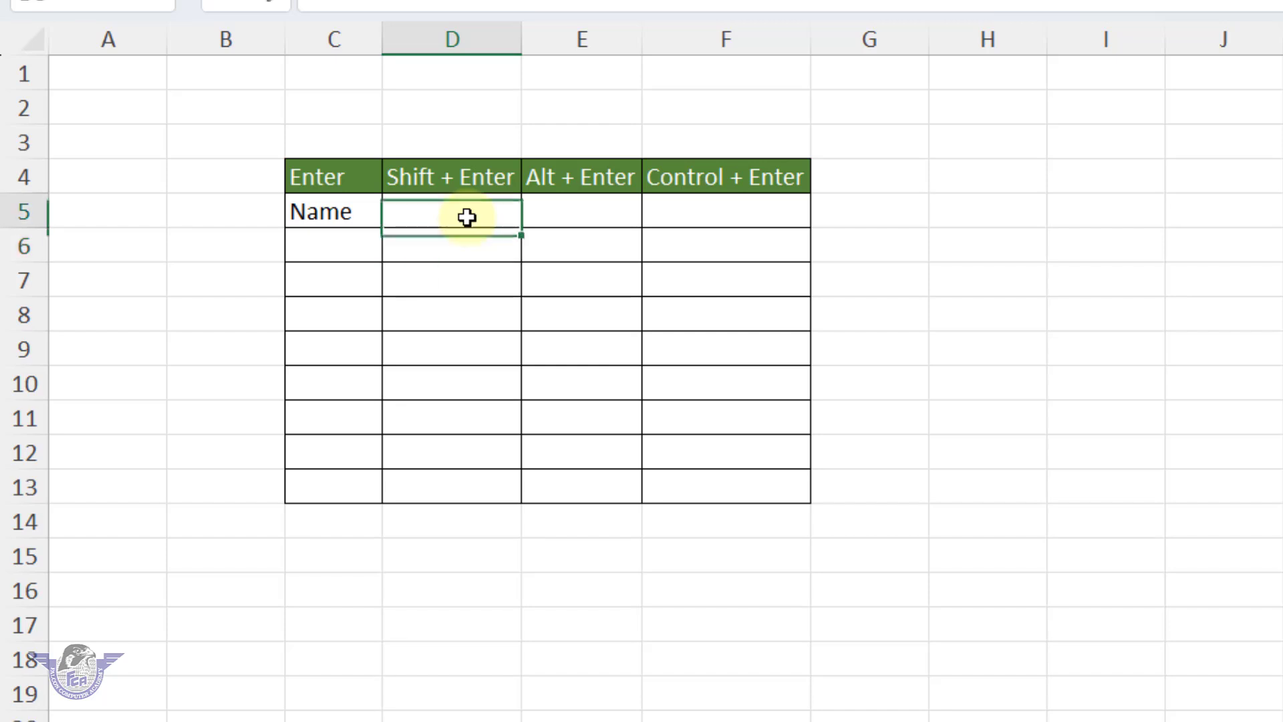
key(Left)
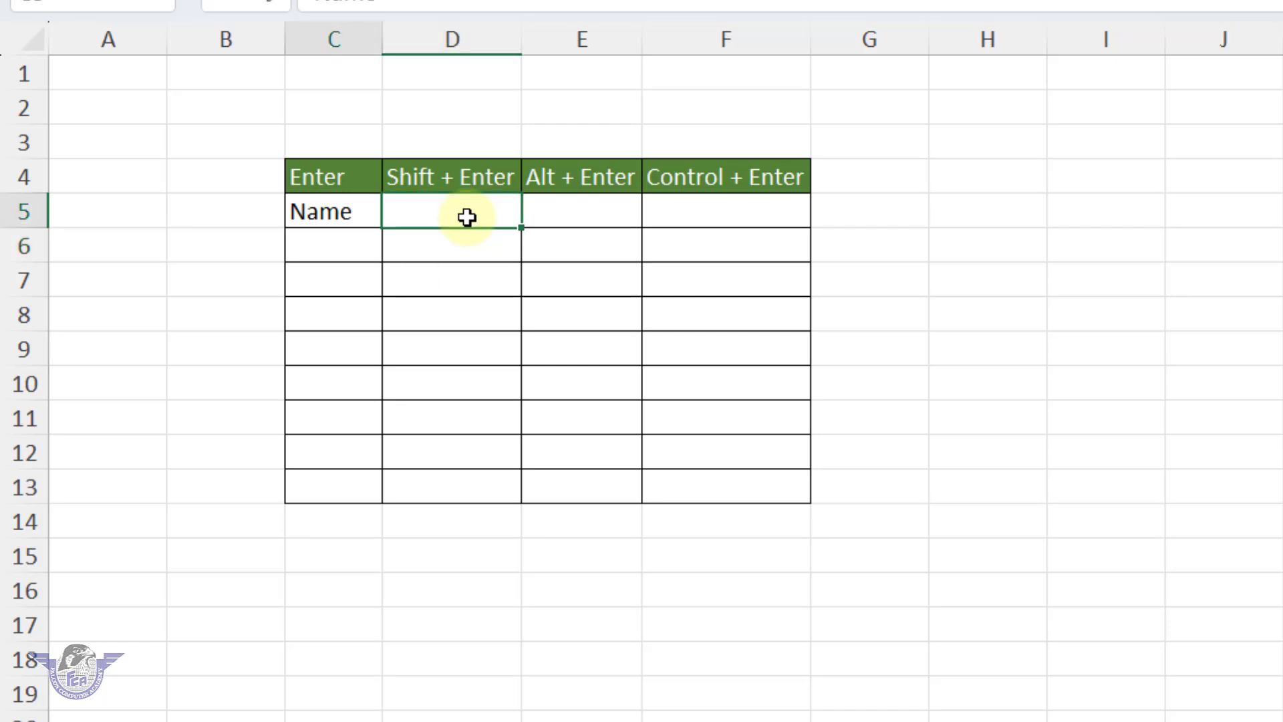
key(Return)
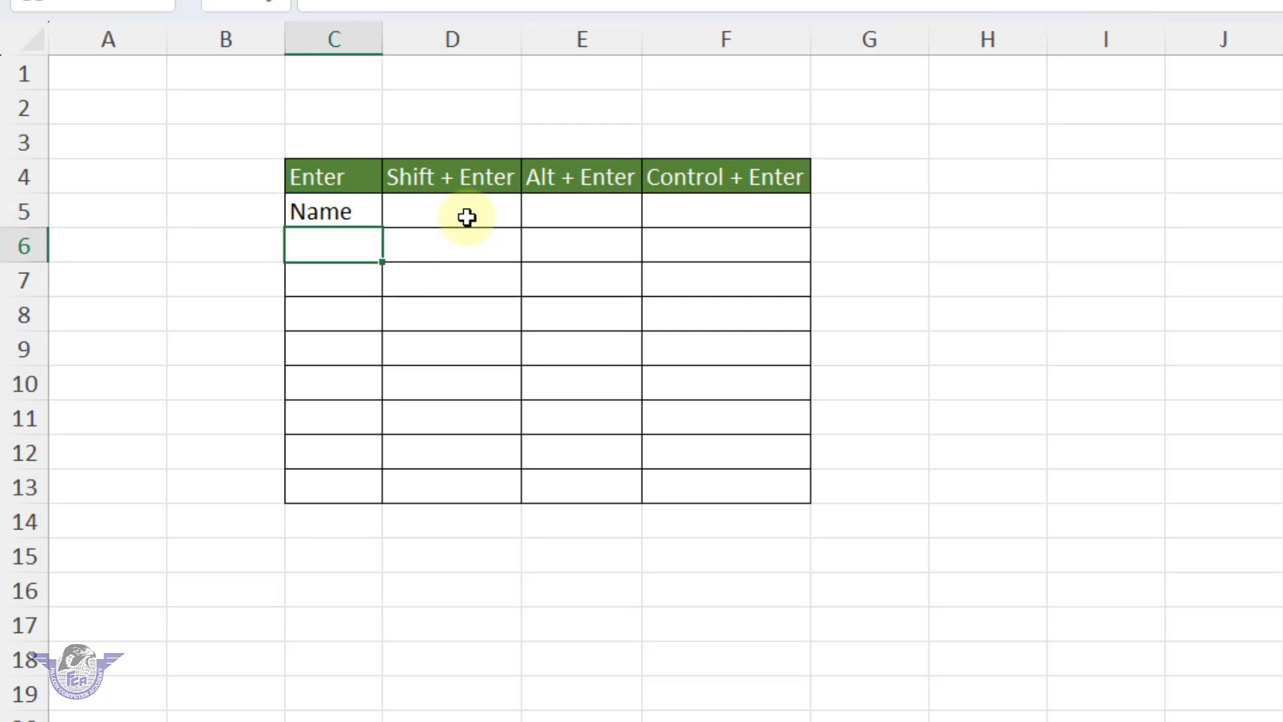
key(Right)
key(shift+Return)
key(Return)
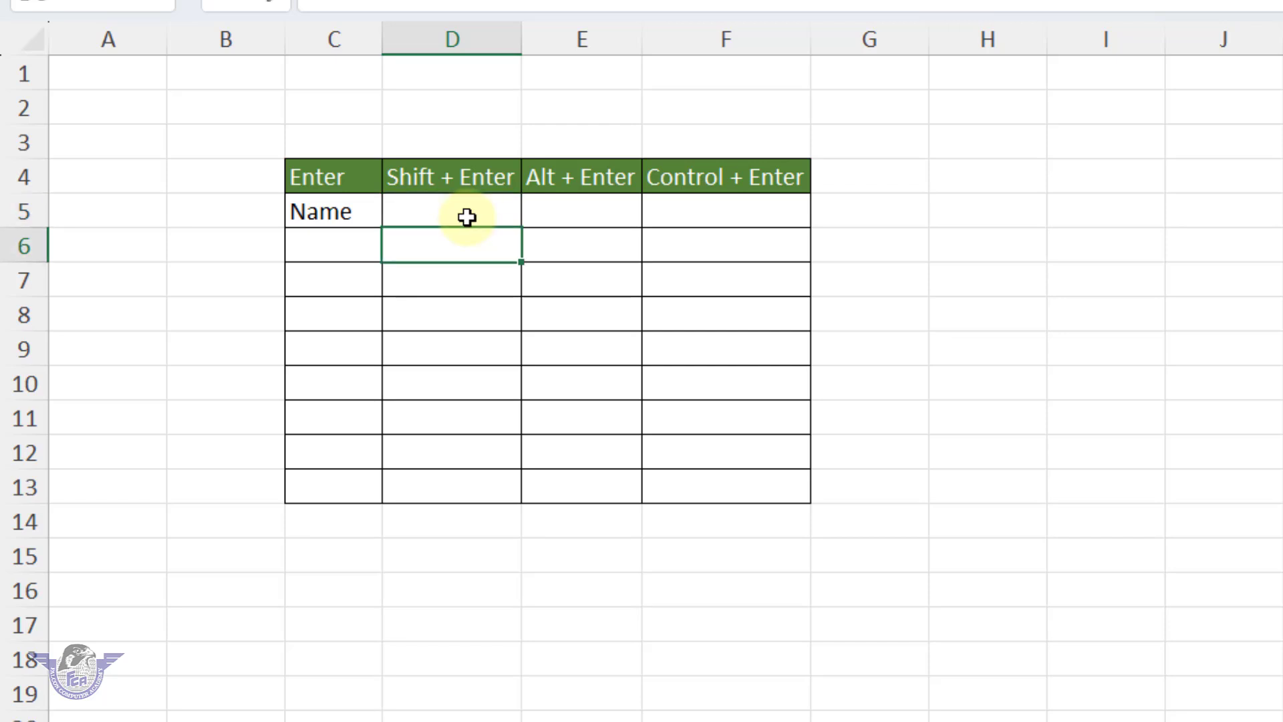
key(shift+Return)
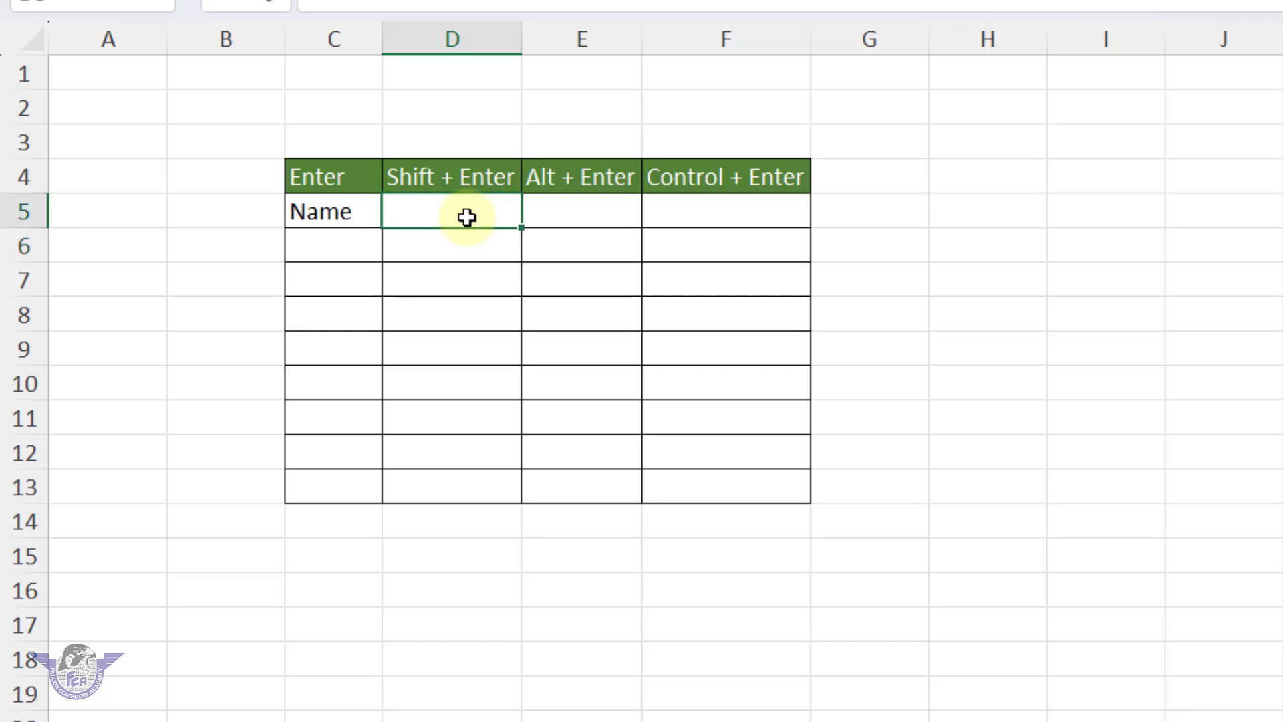
- Enter Office in cell D6, the second cell under the Shift + Enter heading
key(Return)
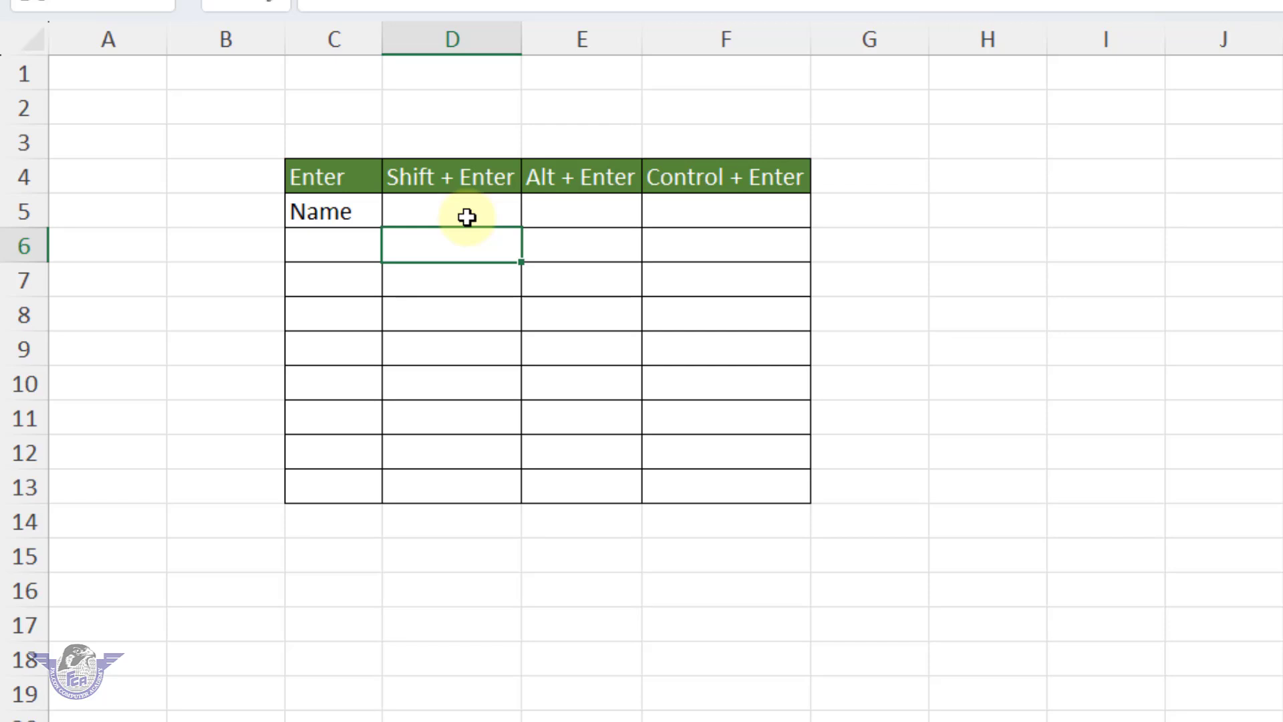
text(Office)
key(Return)
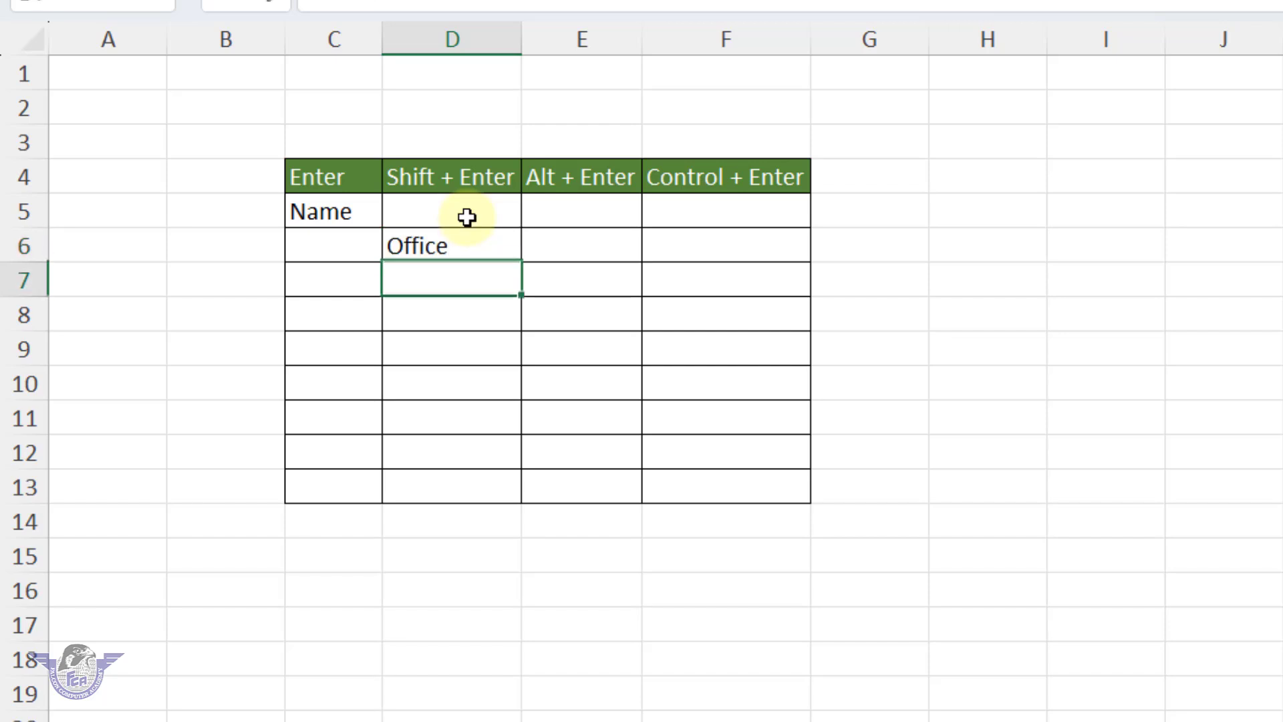
- Demonstrate moving the active cell up column D past the Shift + Enter heading and back down to D5
key(shift+Return)
key(shift+Return)
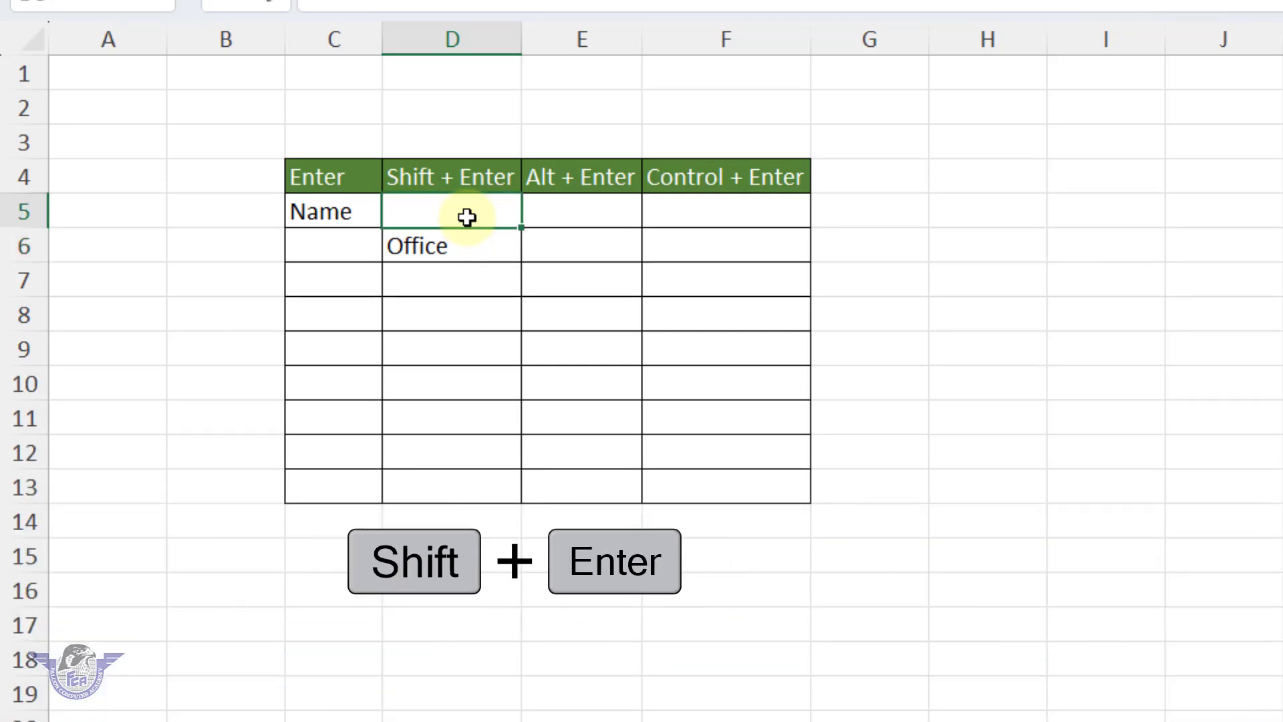
key(shift+Return)
key(shift+Return)
key(Return)
key(Return)
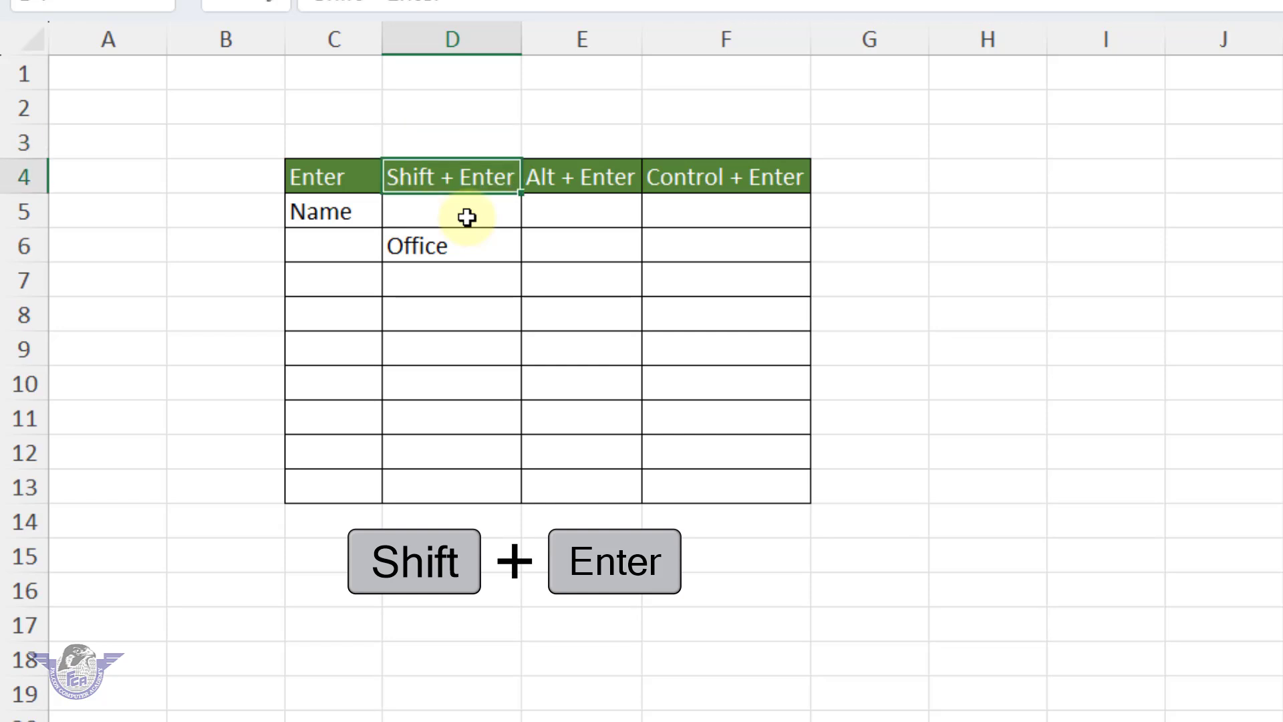
- Enter Falcon, Computer and Academ on three separate lines within cell E5 under the Alt + Enter heading
key(Tab)
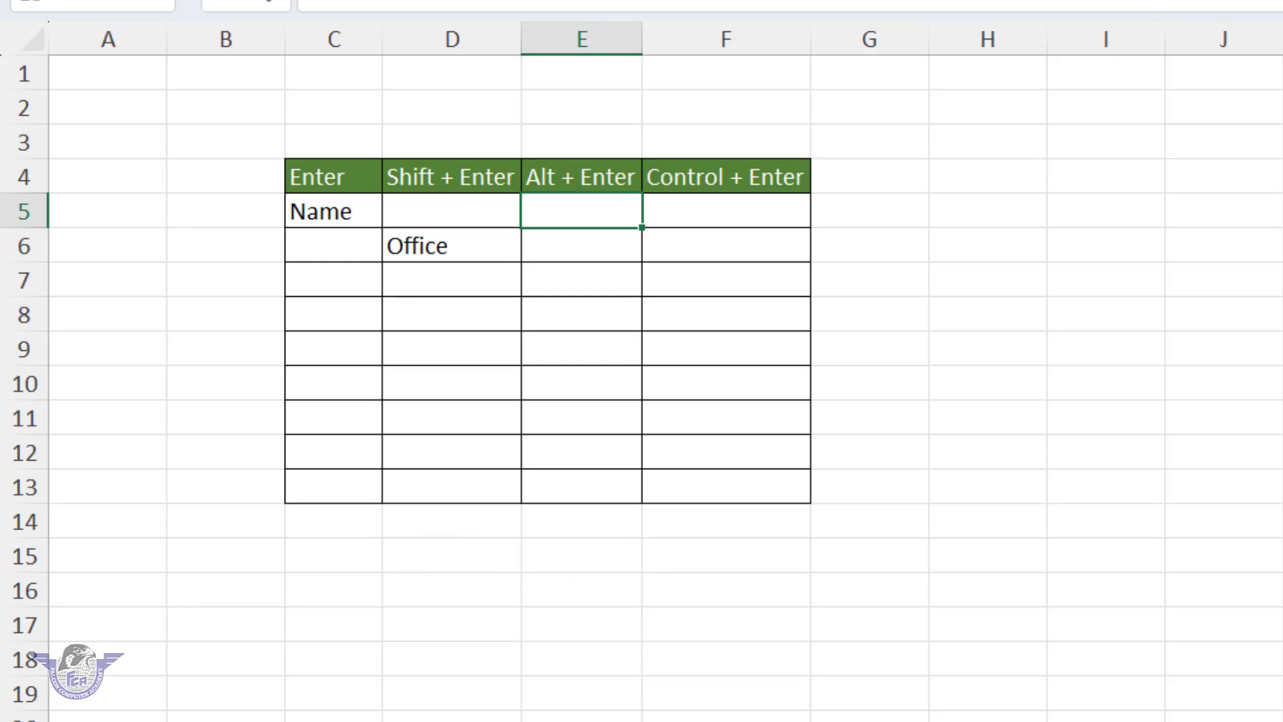
text(Falcon)
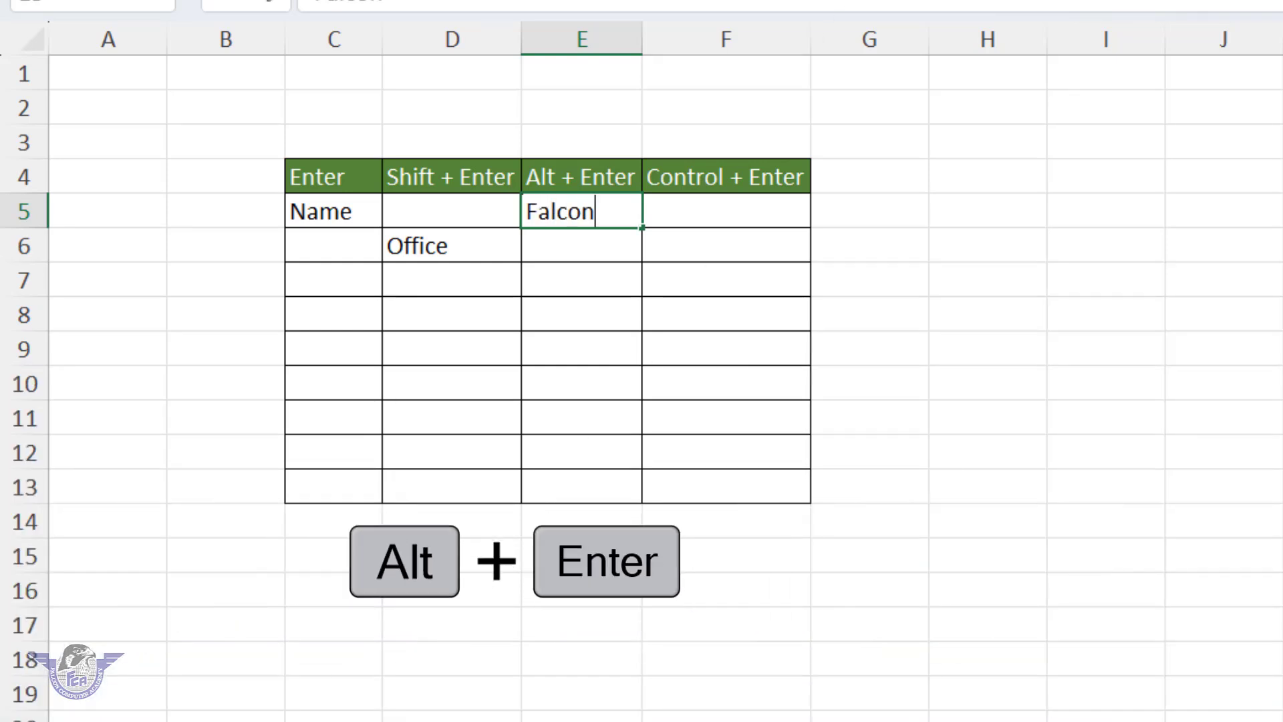
key(alt+Return)
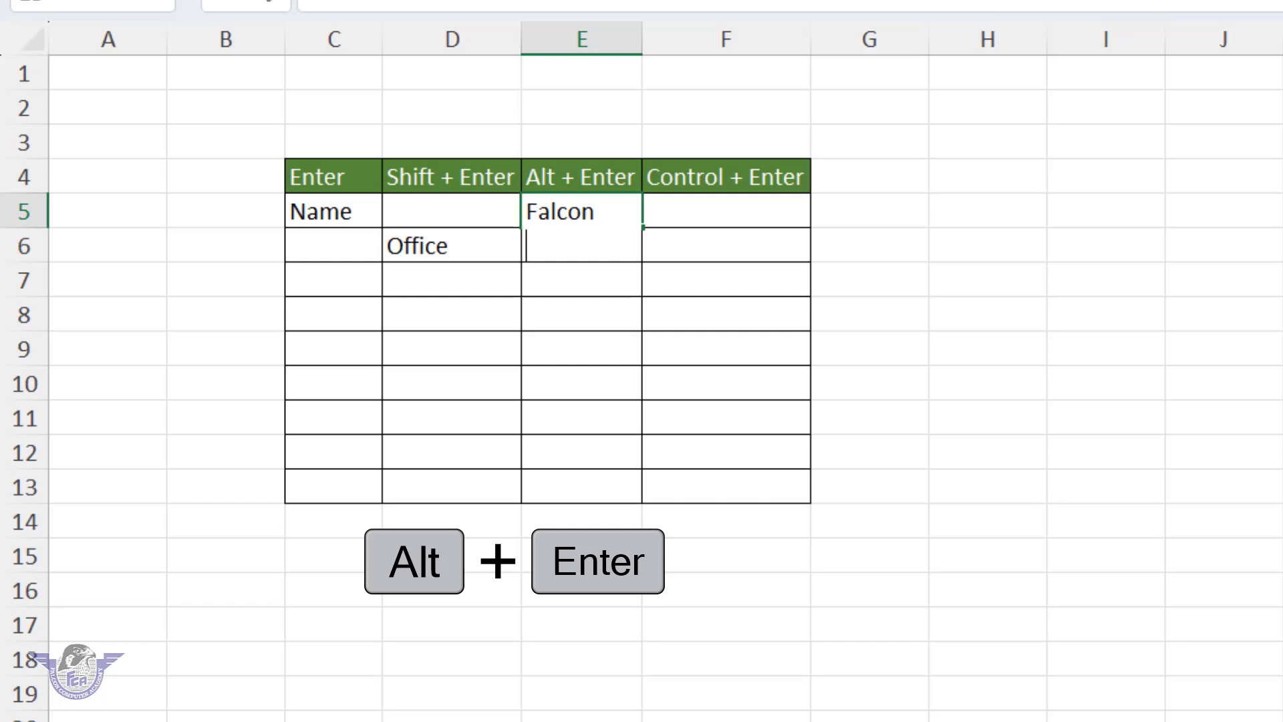
text(Computer)
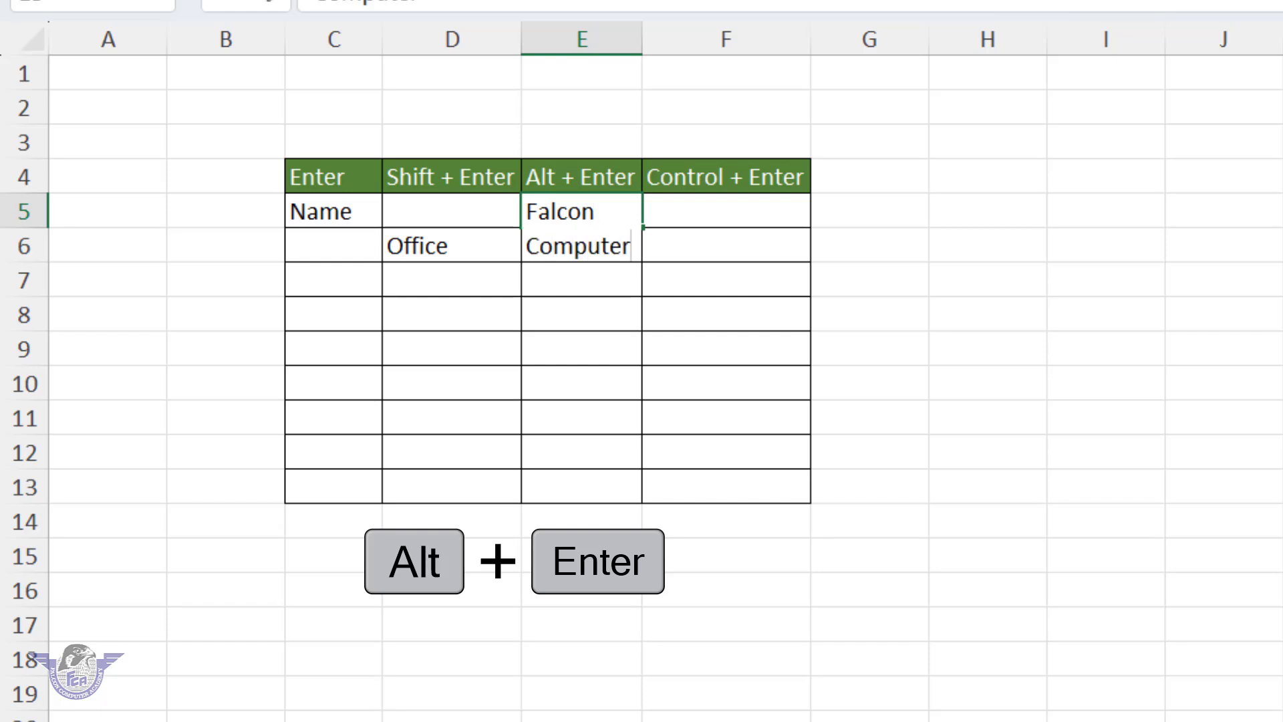
key(alt+Return)
text(Academ)
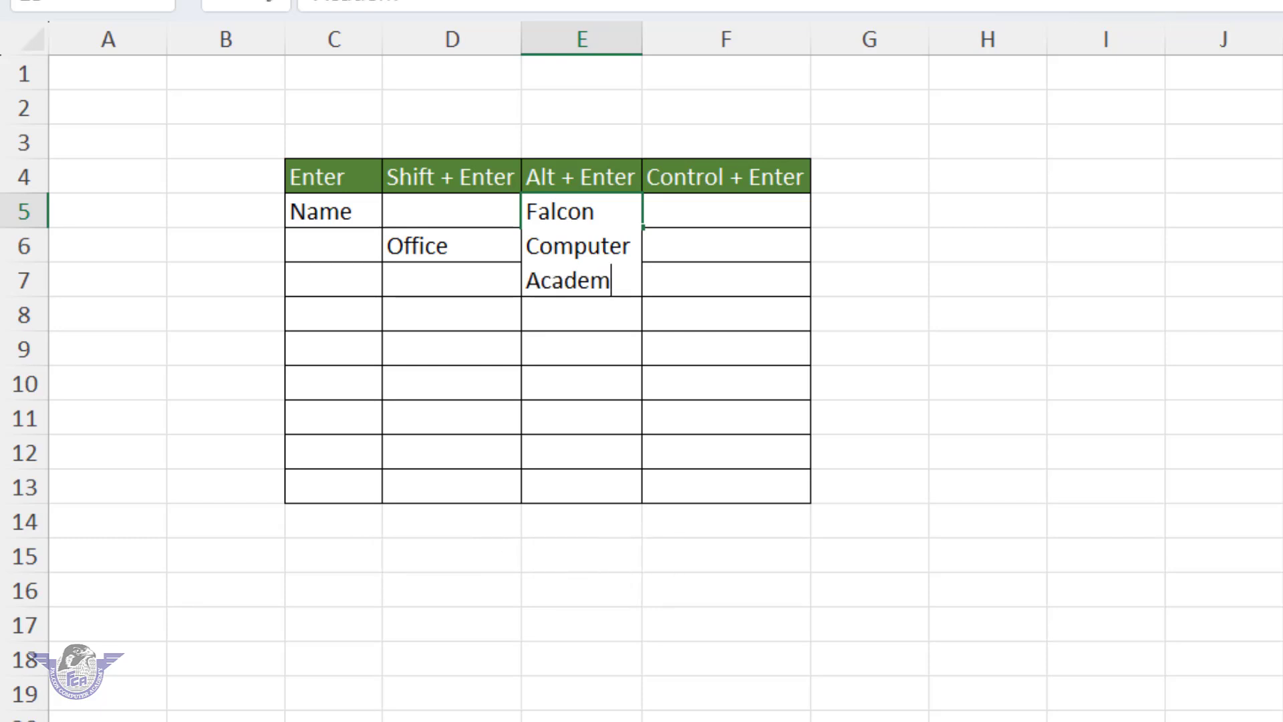
key(Return)
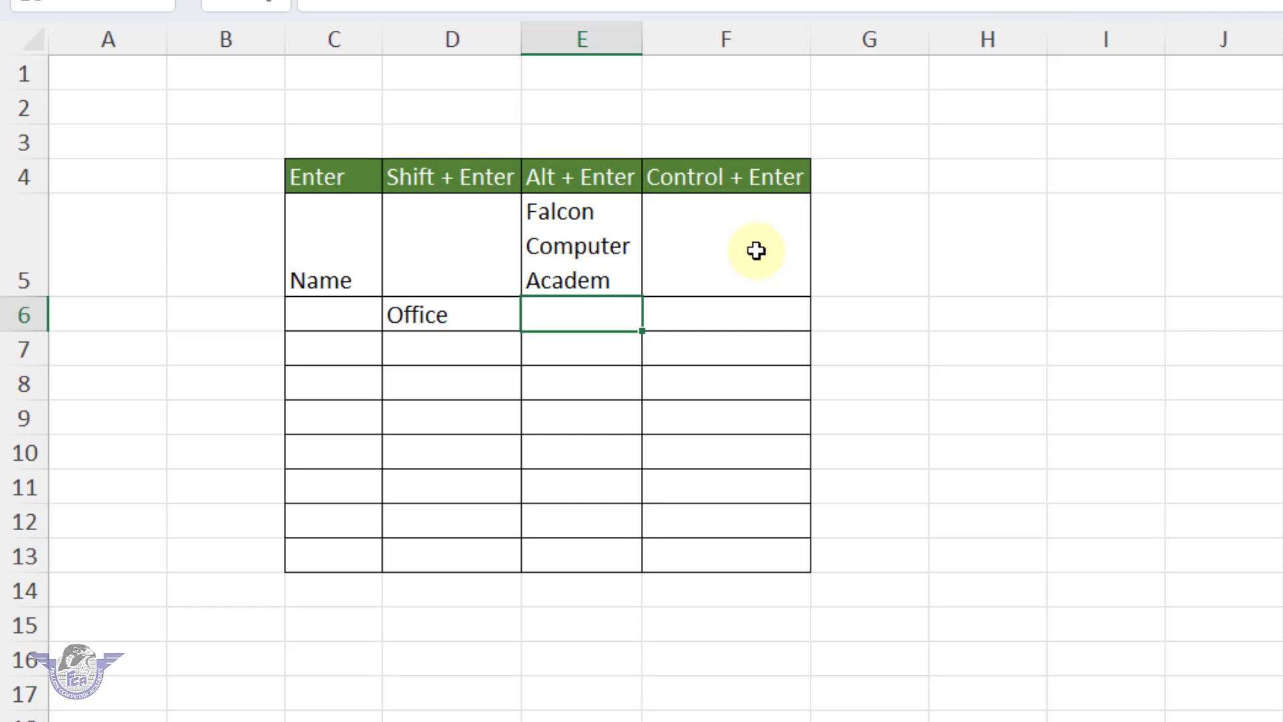
- Fill all cells F5 to F13 under the Control + Enter heading with Excel in a single entry
drag(756, 251, 731, 546)
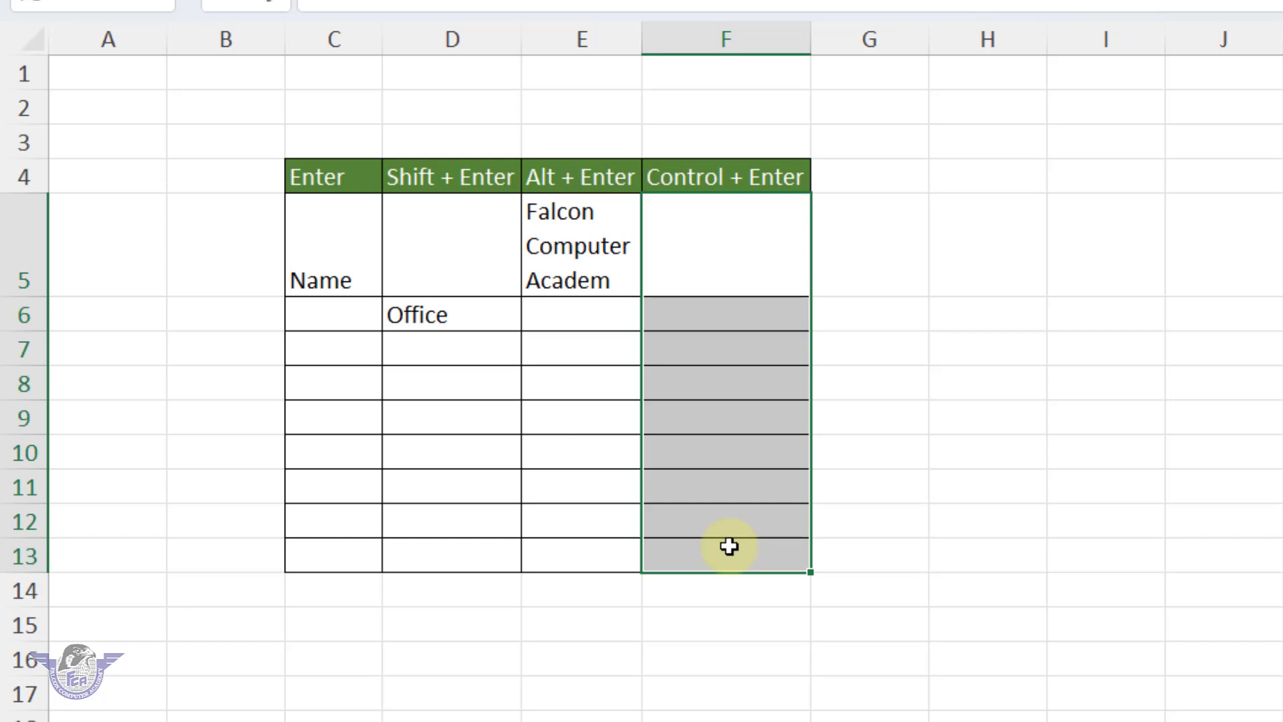
text(Excel)
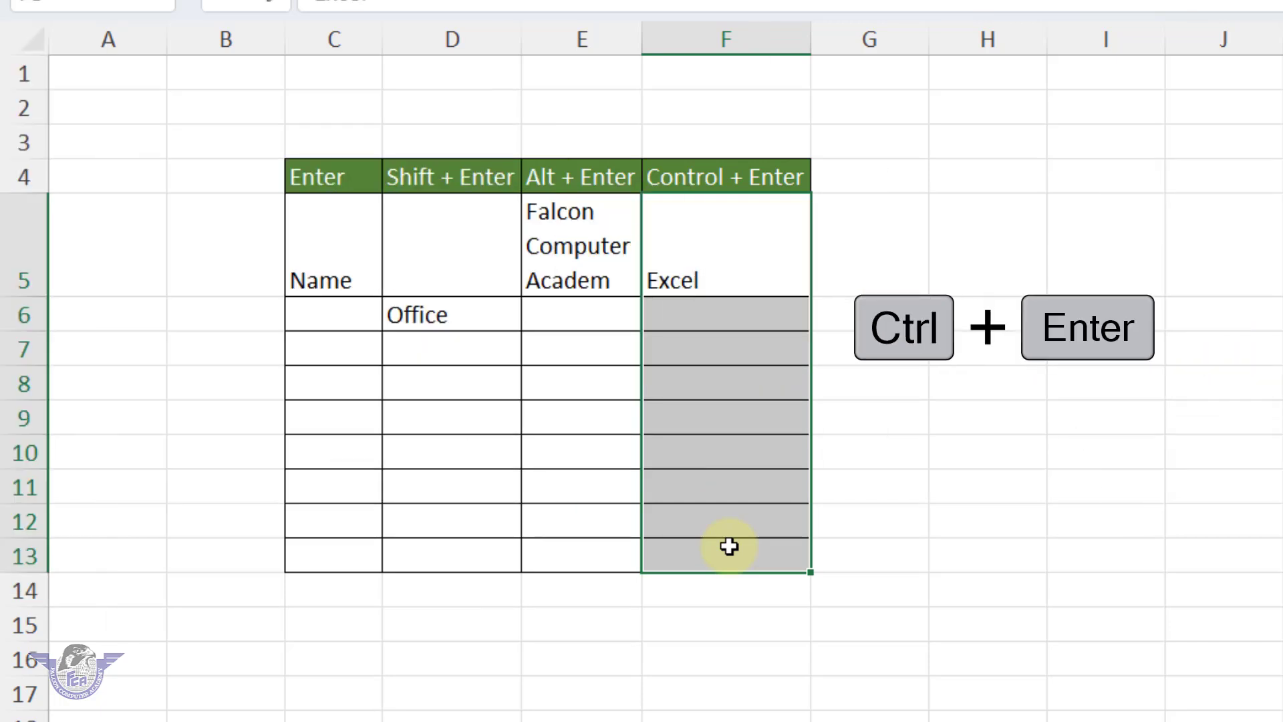
key(ctrl+Return)
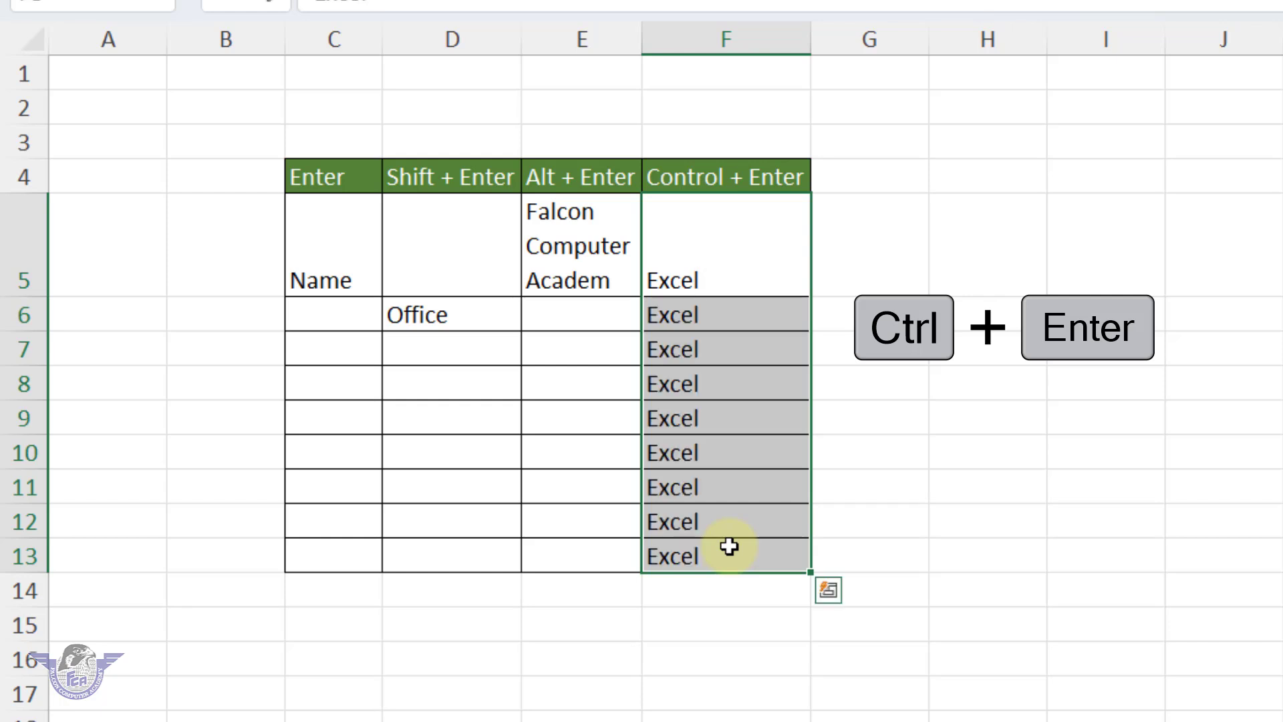